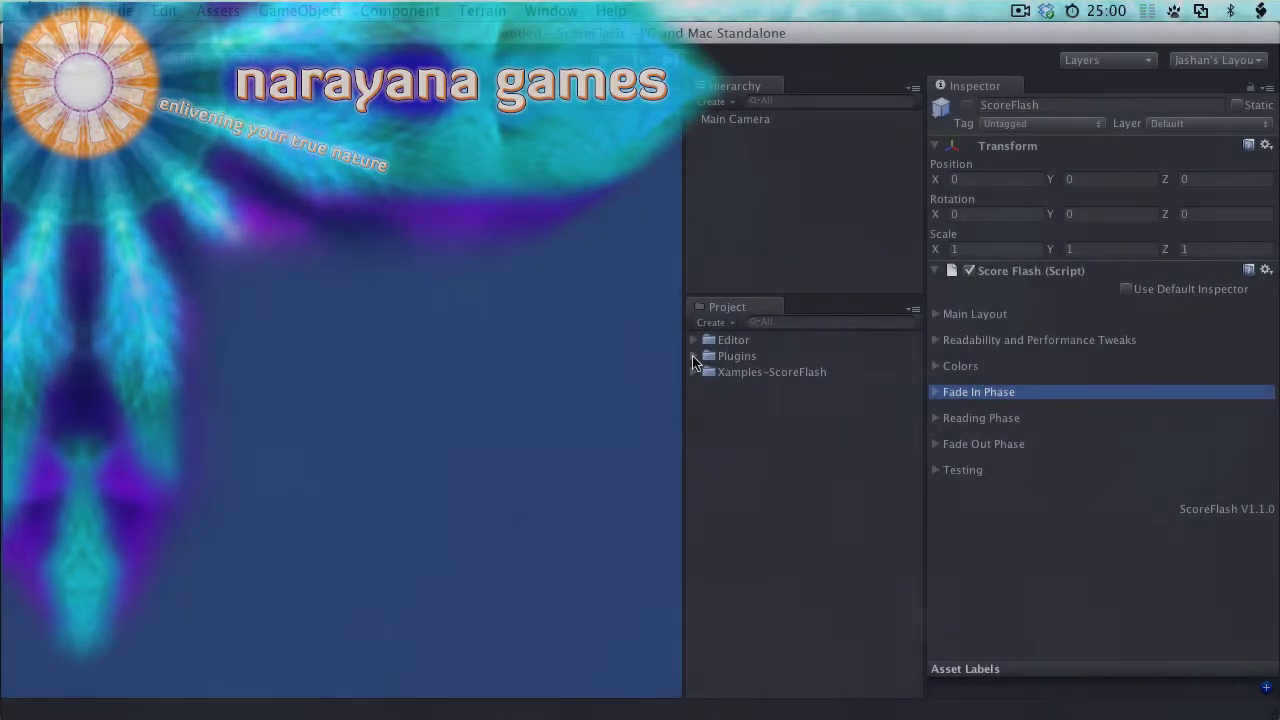
Step: Expand Plugins > NarayanaGames > ScoreFlash in the Project panel to show the ScoreFlash prefab
{"action": "left_click", "coordinate": [694, 357]}
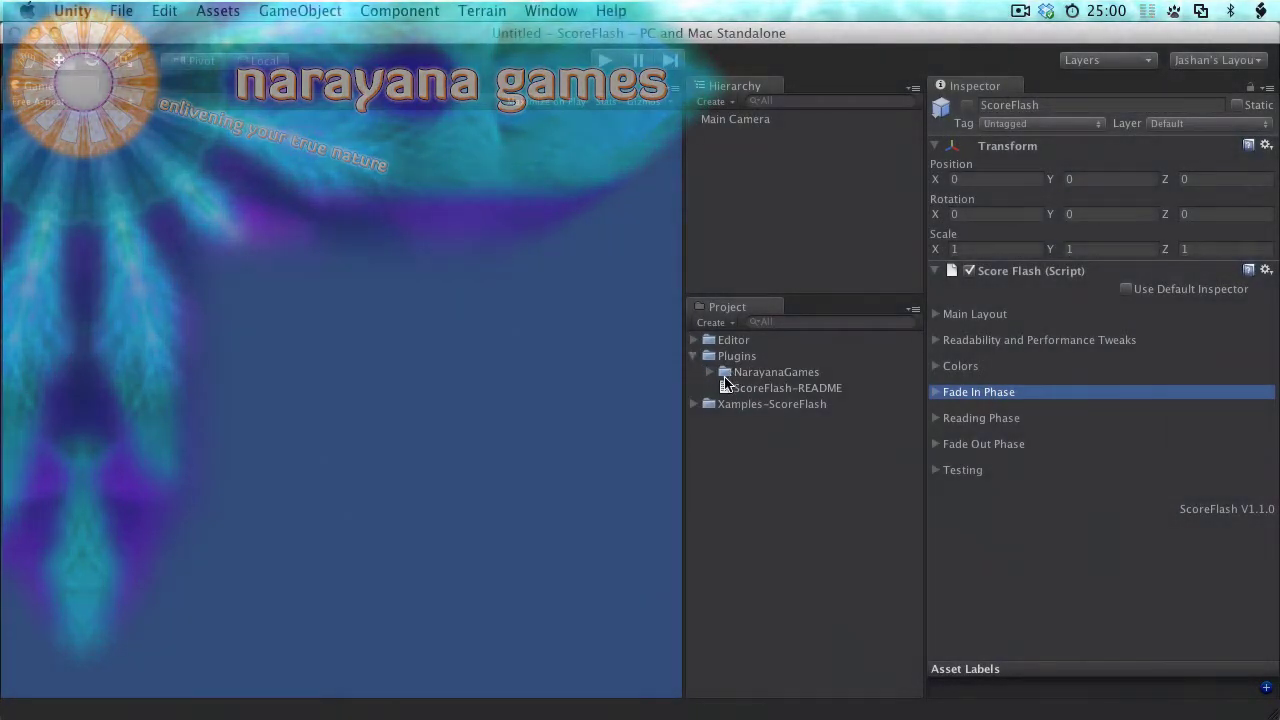
{"action": "left_click", "coordinate": [710, 372]}
{"action": "left_click", "coordinate": [725, 404]}
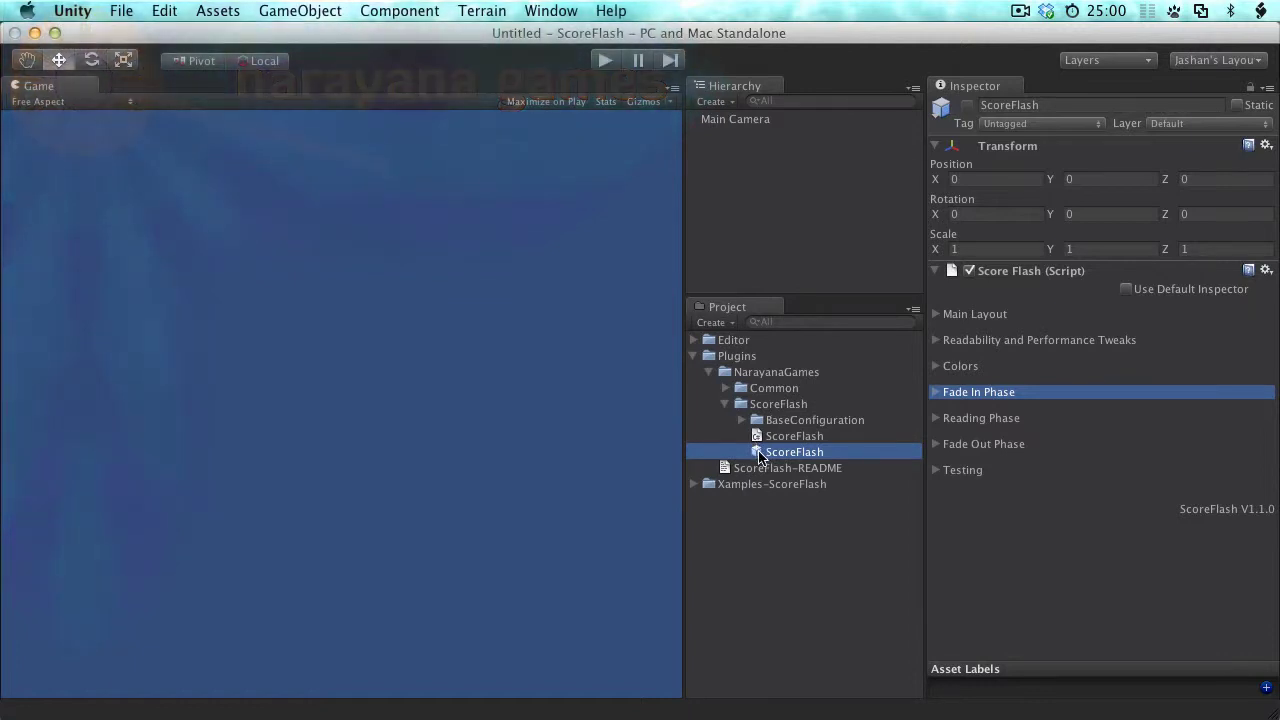
Step: Drag the ScoreFlash prefab into the Hierarchy and enter play mode to see +1000 and +22 flash
{"action": "left_click_drag", "start_coordinate": [758, 456], "coordinate": [737, 171]}
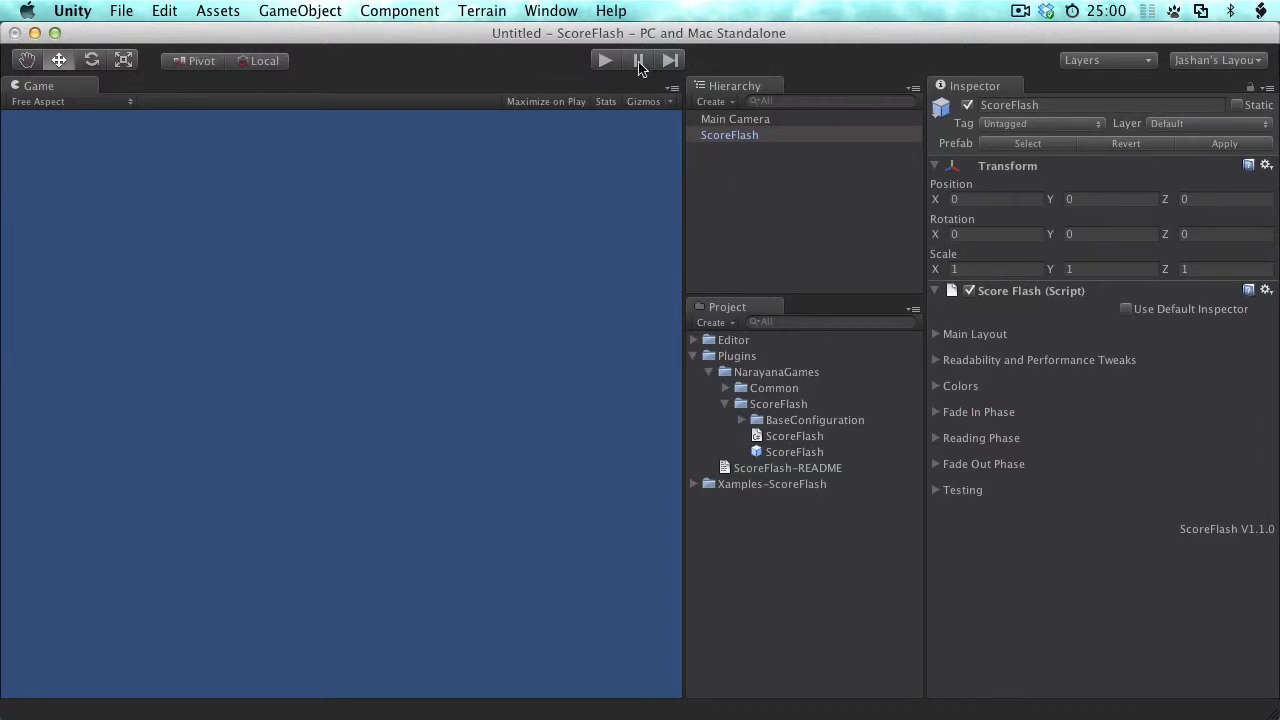
{"action": "left_click", "coordinate": [605, 60]}
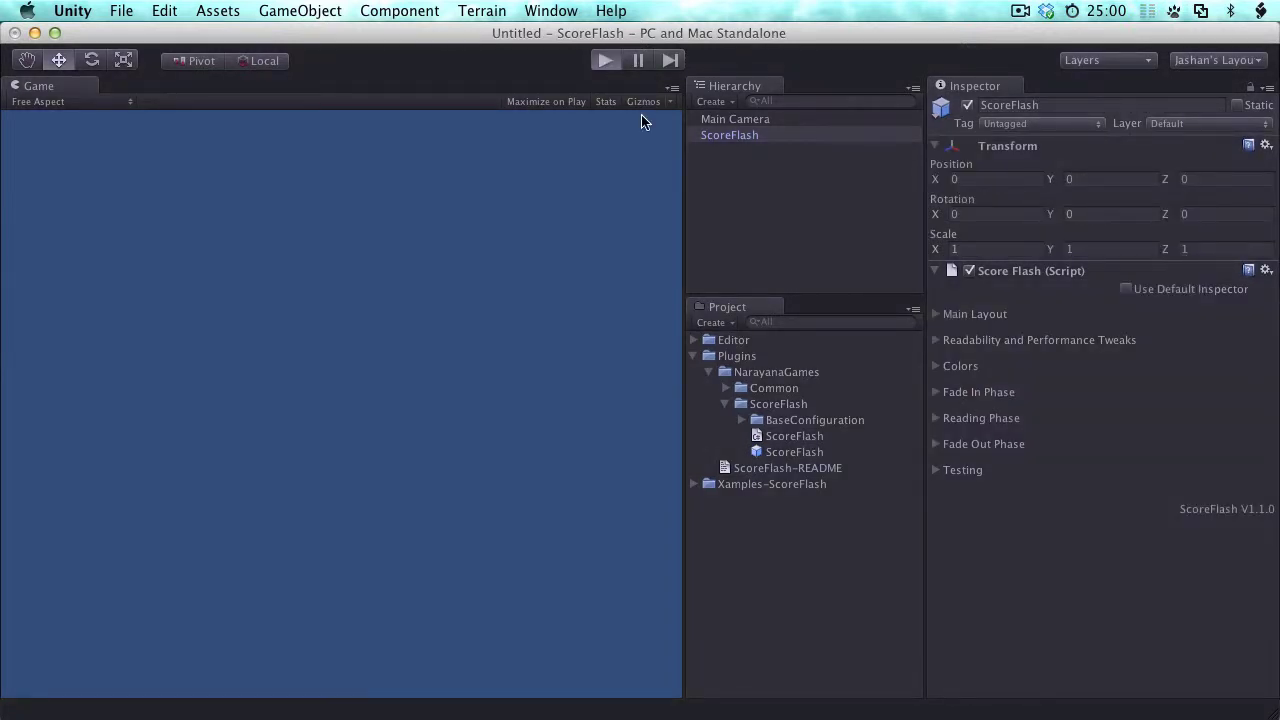
{"action": "key", "text": "super+p"}
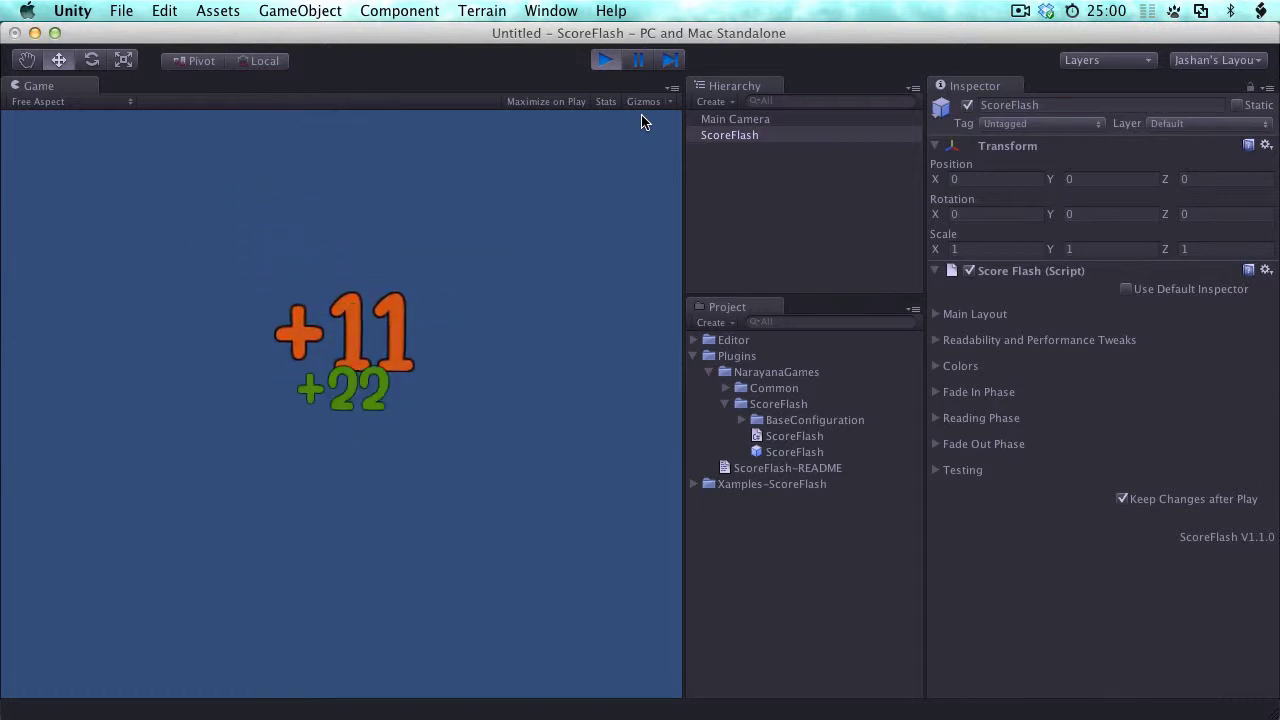
Step: Set the Main Camera background colour to near-black navy (R 0, G 11, B 28)
{"action": "left_click", "coordinate": [739, 121]}
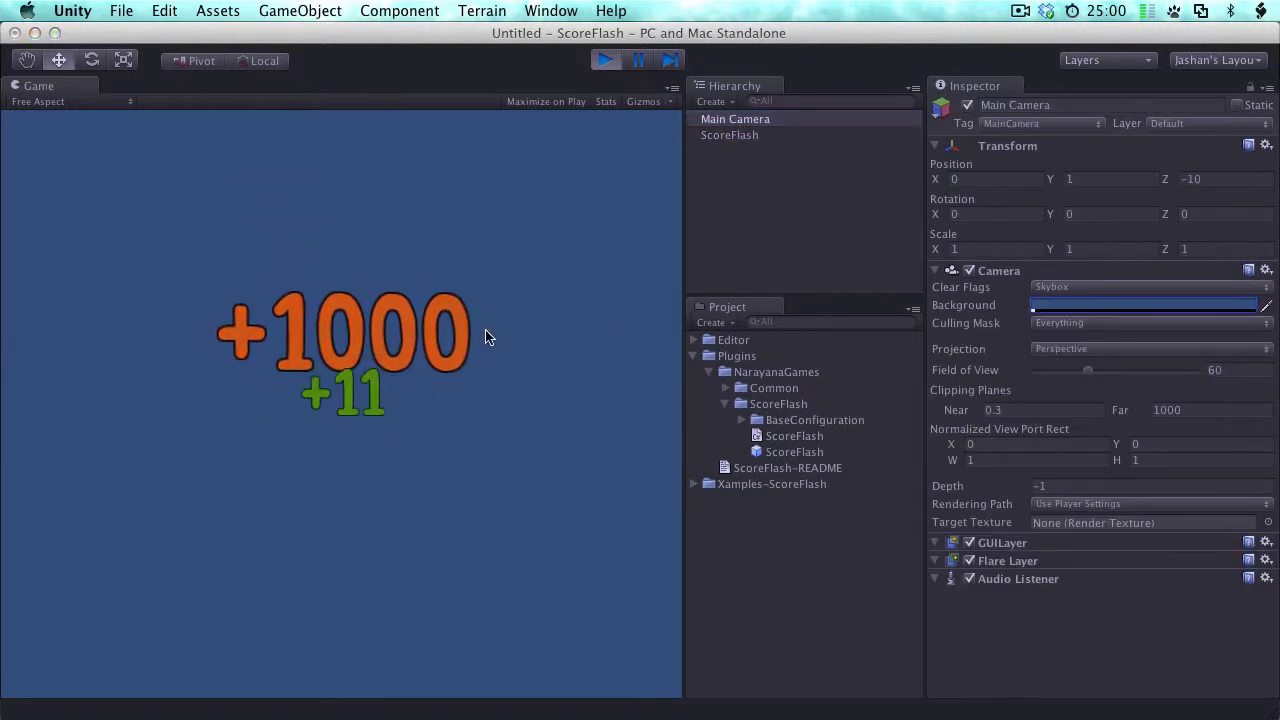
{"action": "left_click", "coordinate": [1076, 308]}
{"action": "left_click_drag", "start_coordinate": [1037, 235], "coordinate": [928, 266]}
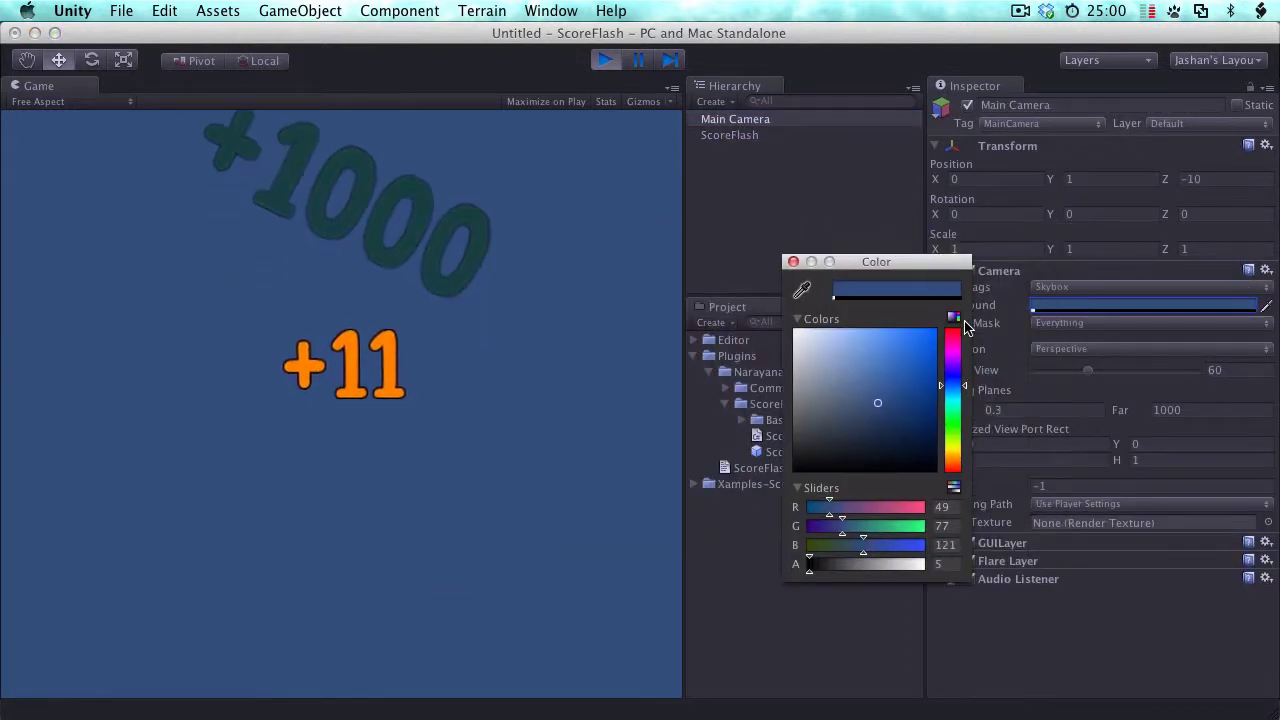
{"action": "left_click", "coordinate": [881, 442]}
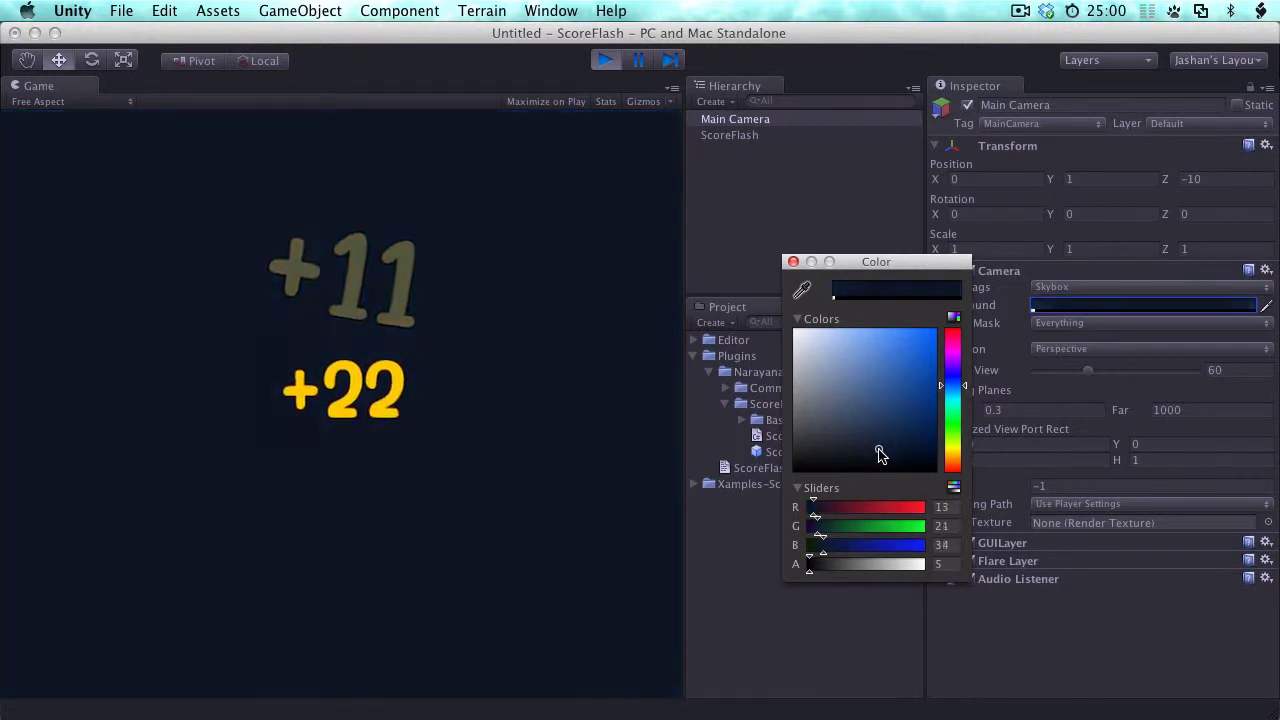
{"action": "left_click_drag", "start_coordinate": [879, 456], "coordinate": [931, 456]}
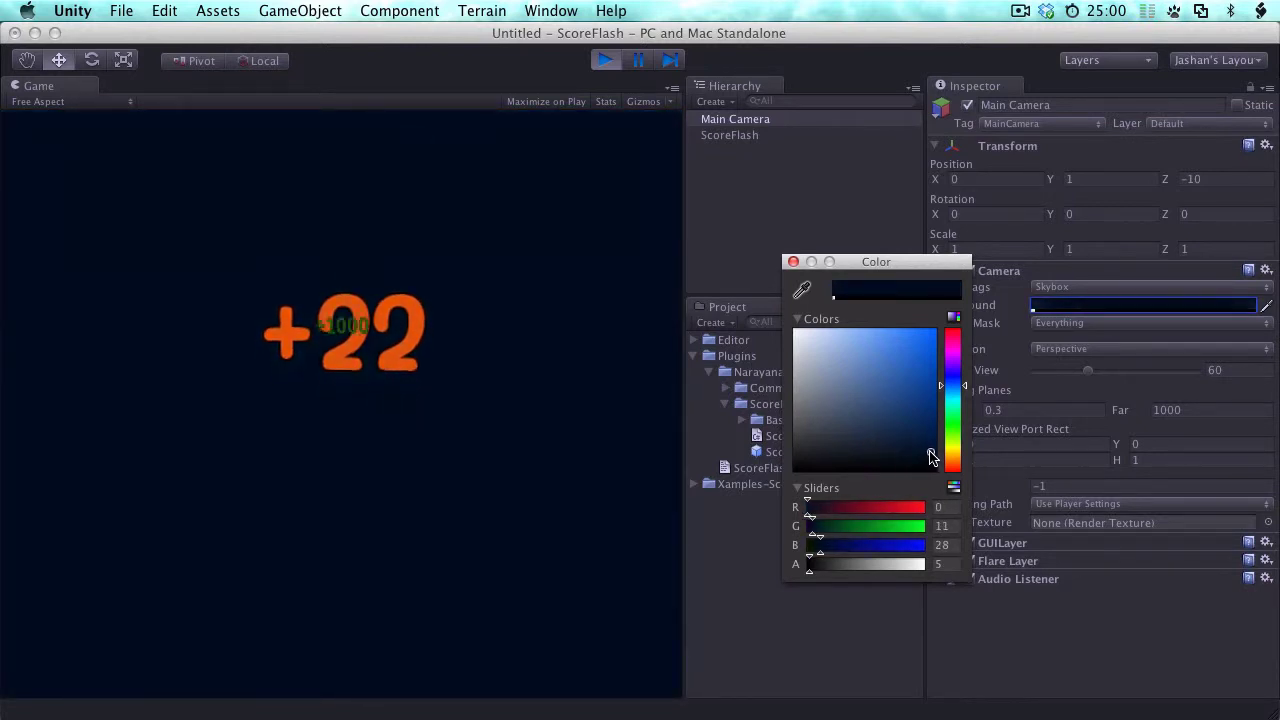
{"action": "left_click", "coordinate": [793, 262]}
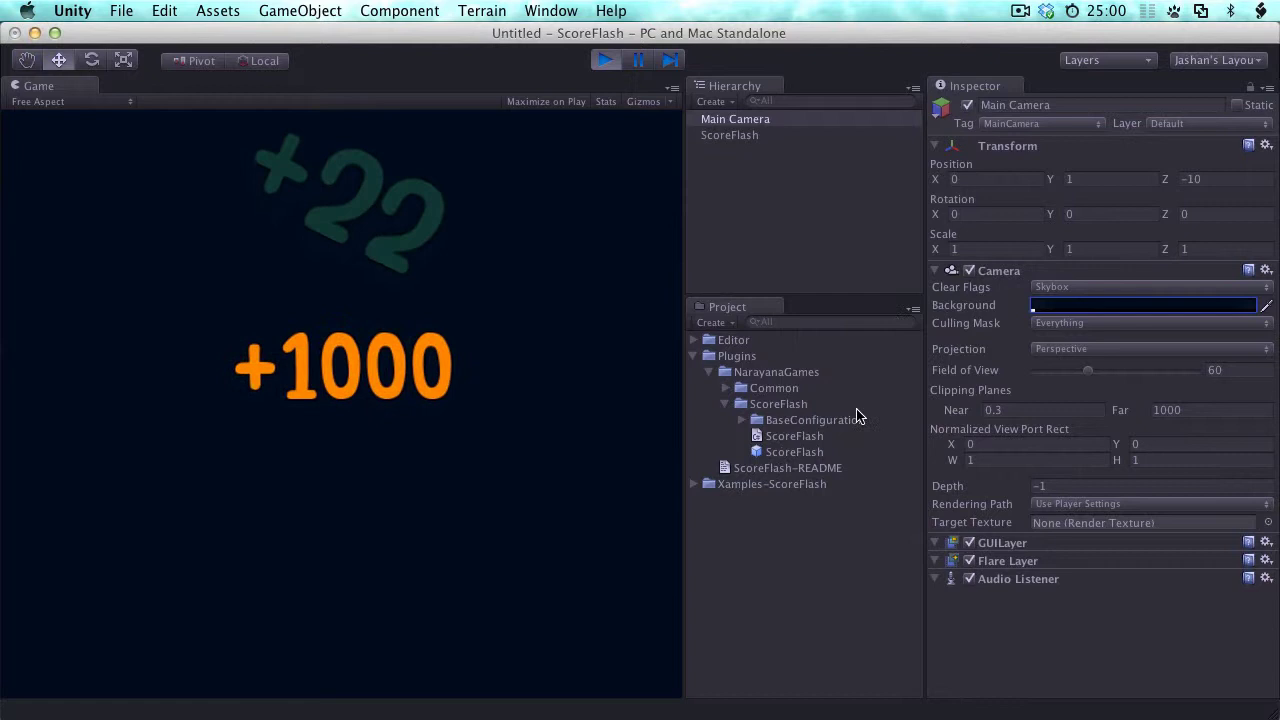
Step: Expand ScoreFlash's Colors settings, showing FadePhases mode, and briefly expand the Fade In Phase
{"action": "left_click", "coordinate": [751, 141]}
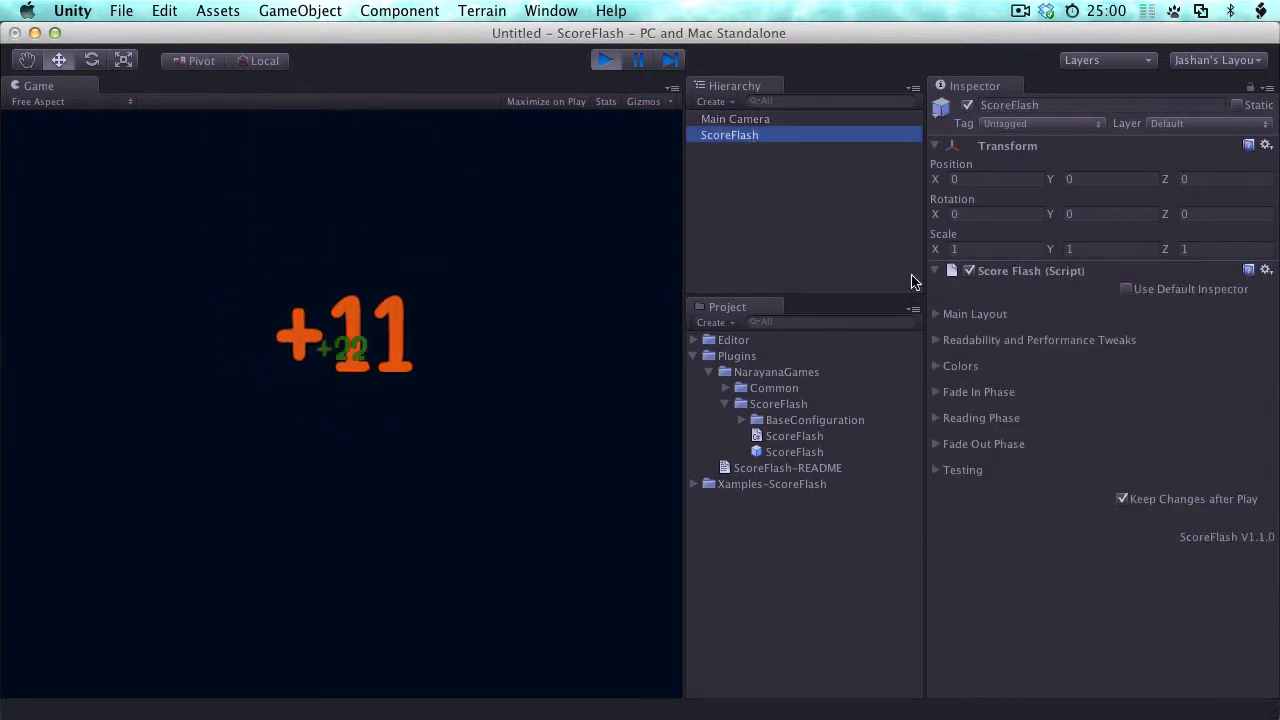
{"action": "left_click", "coordinate": [937, 368]}
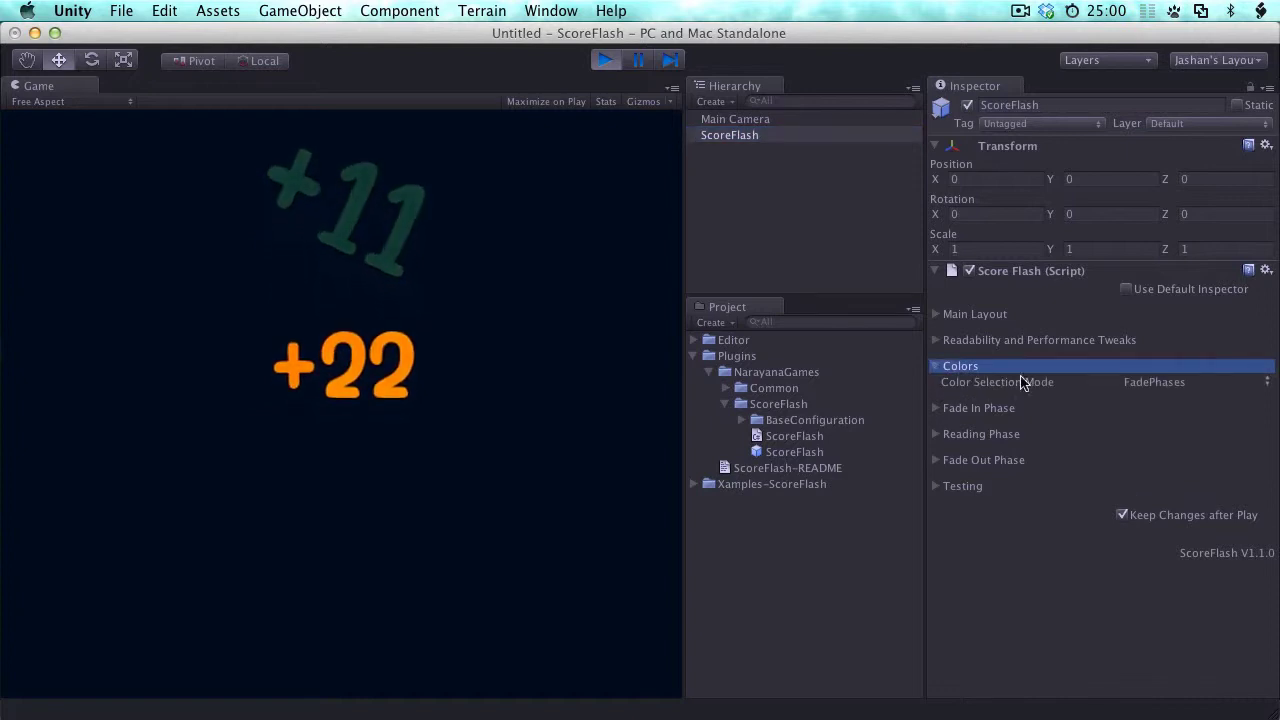
{"action": "left_click", "coordinate": [1050, 390]}
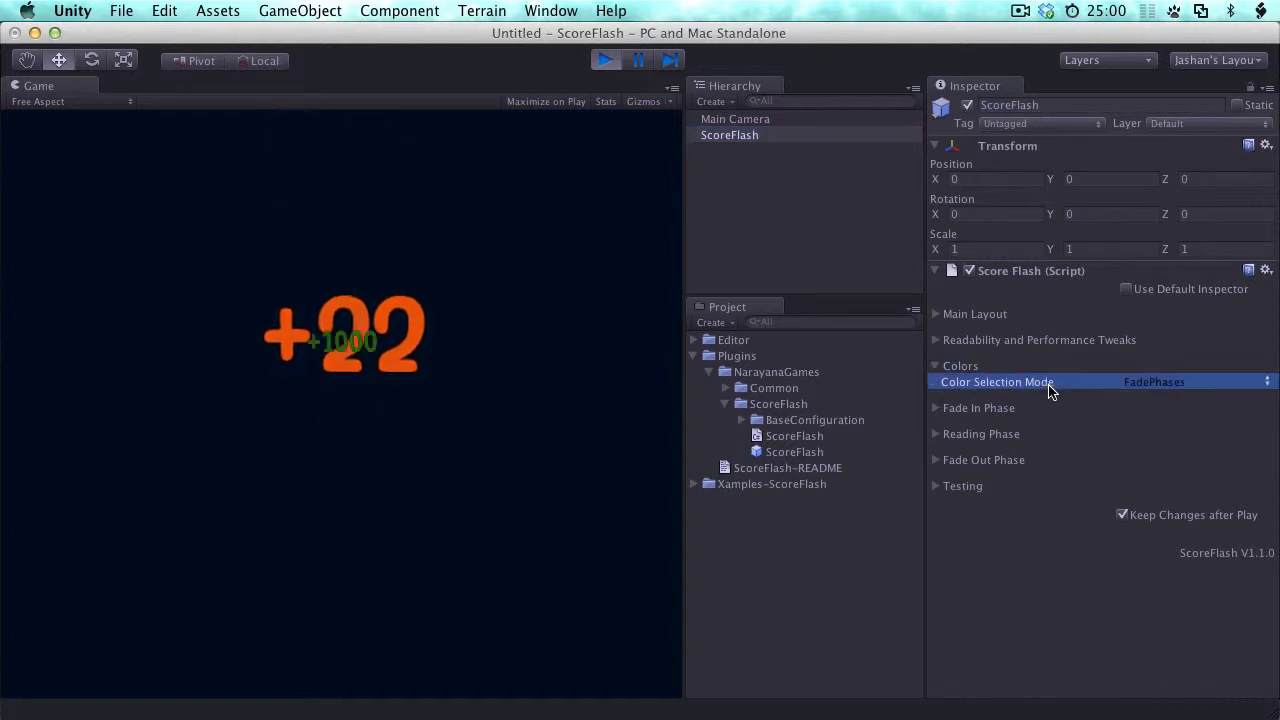
{"action": "left_click", "coordinate": [939, 410]}
{"action": "left_click", "coordinate": [937, 410]}
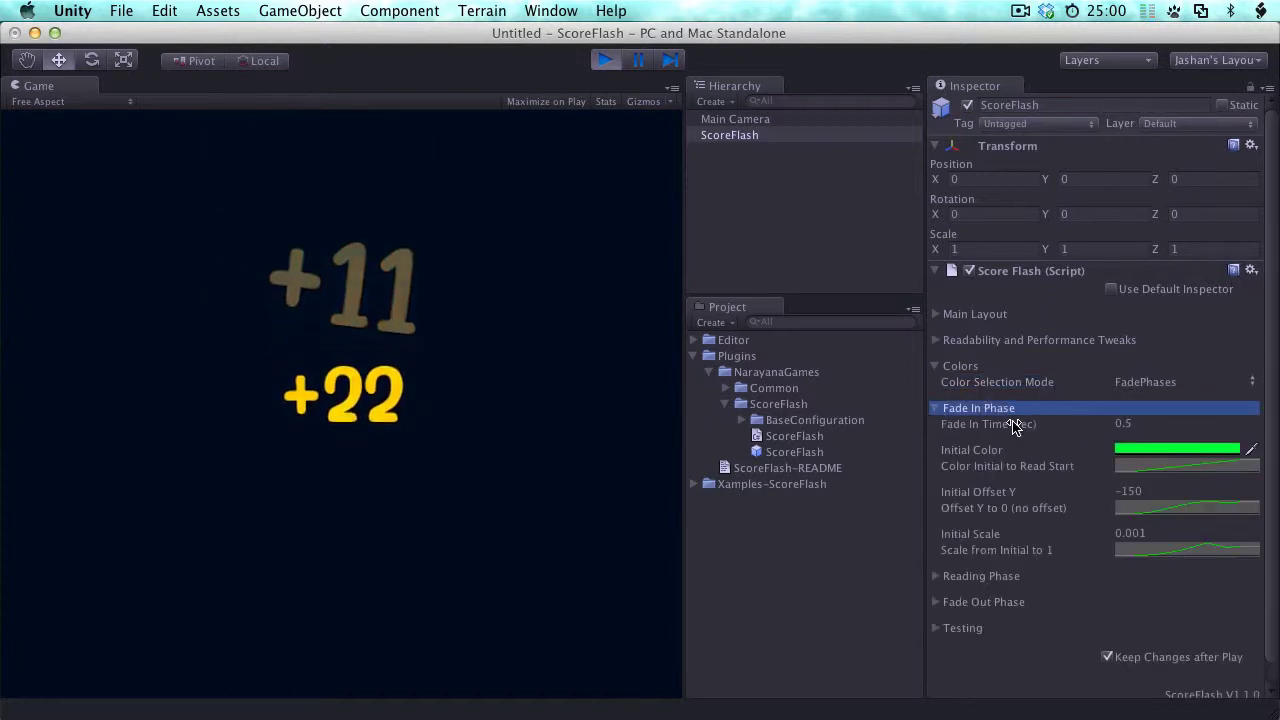
{"action": "scroll", "coordinate": [1013, 425], "scroll_direction": "down", "scroll_amount": 1}
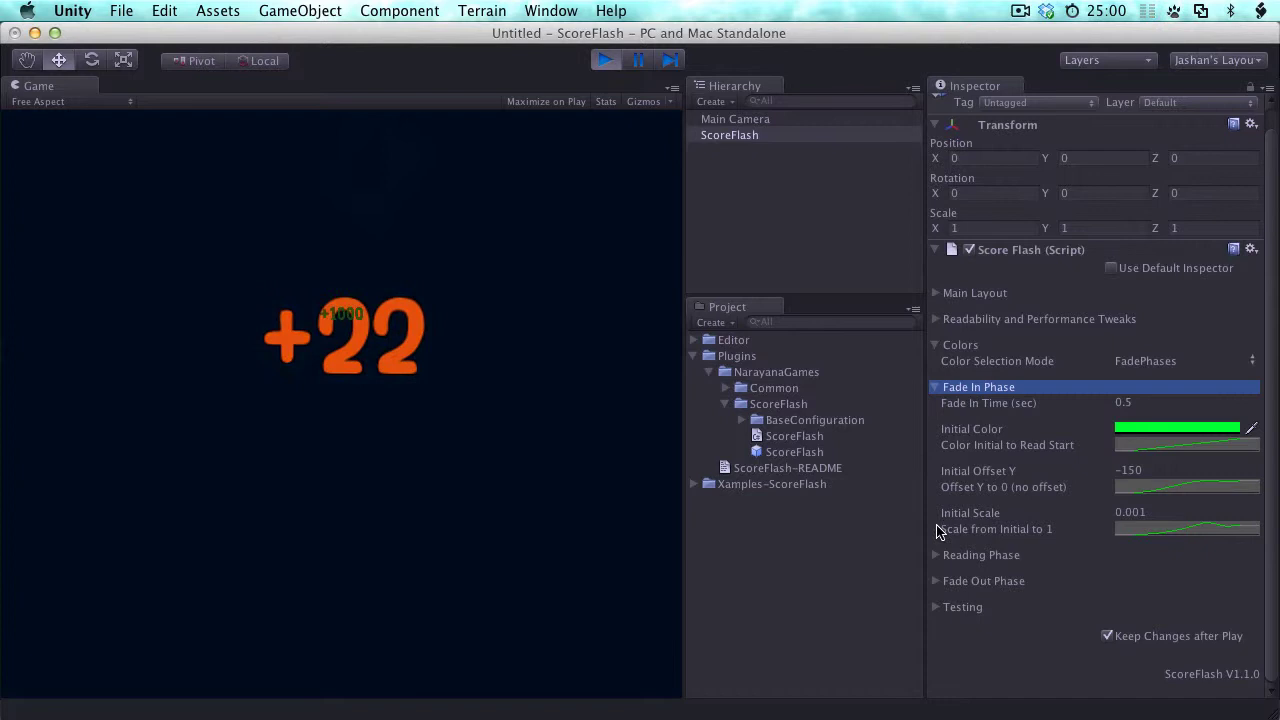
{"action": "left_click", "coordinate": [937, 387]}
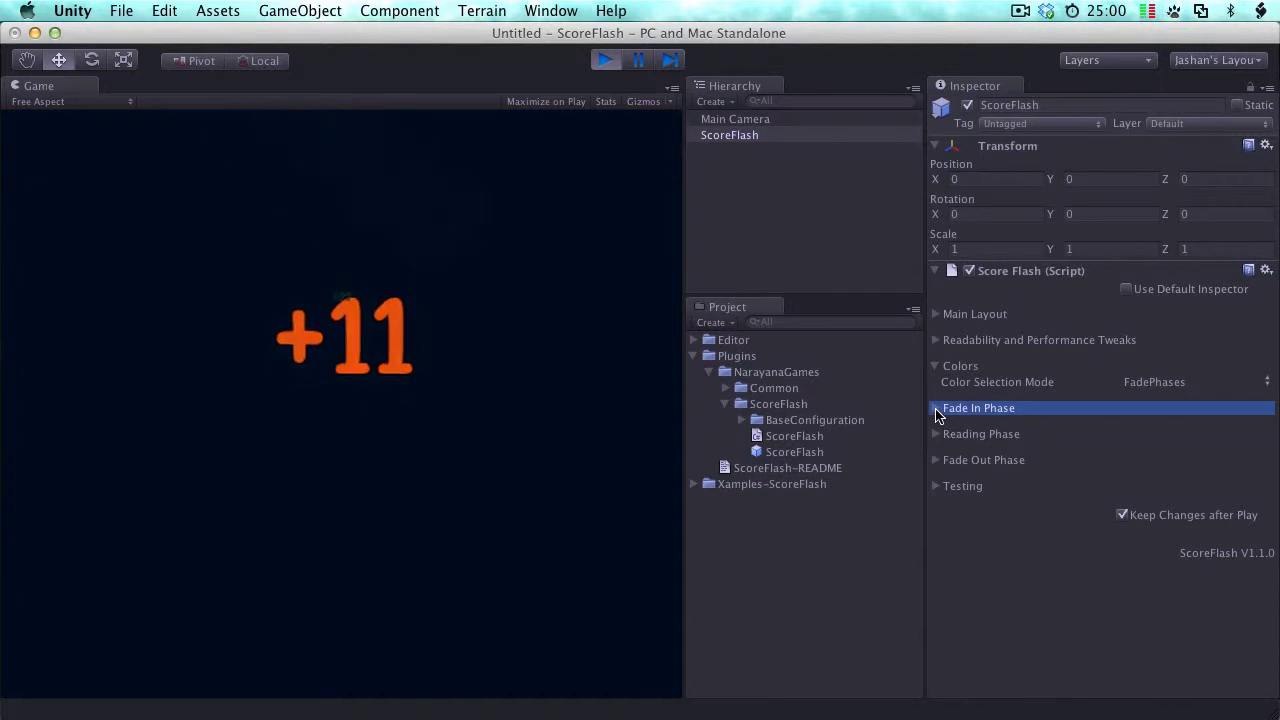
Step: Expand Fade In Phase and view the bright green Initial Color (G 255, B 51)
{"action": "left_click", "coordinate": [937, 409]}
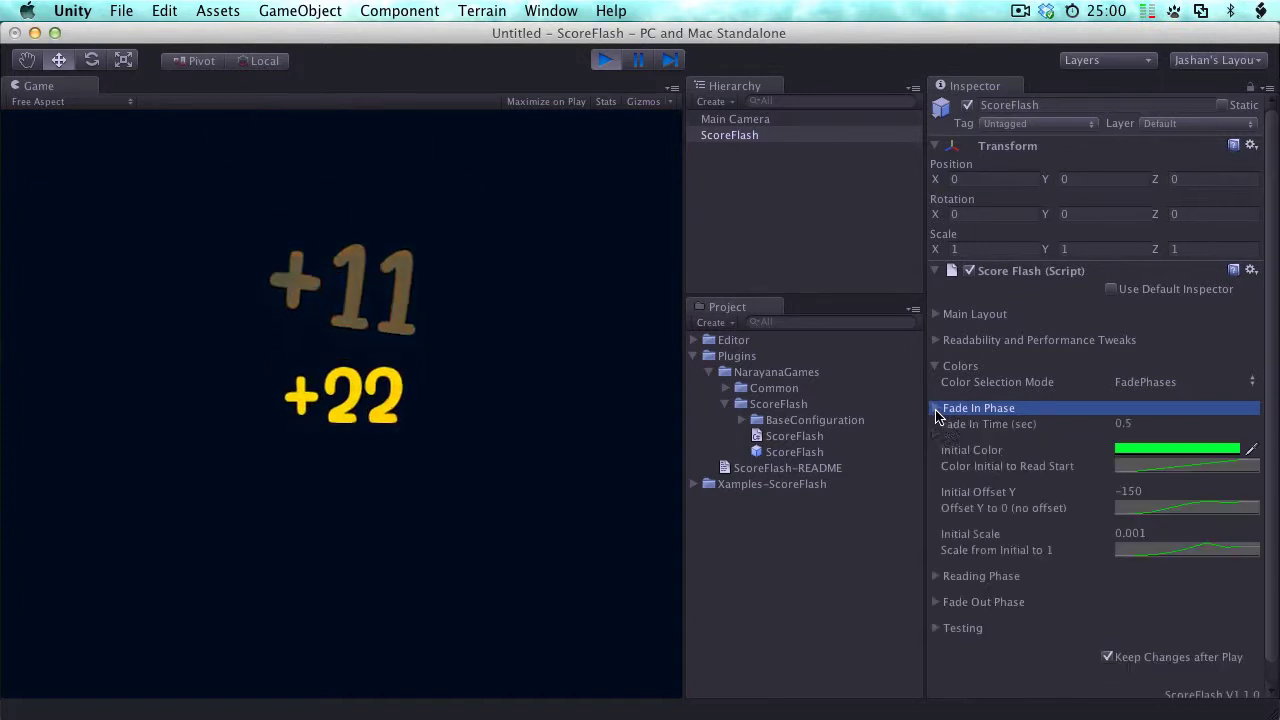
{"action": "left_click", "coordinate": [1140, 451]}
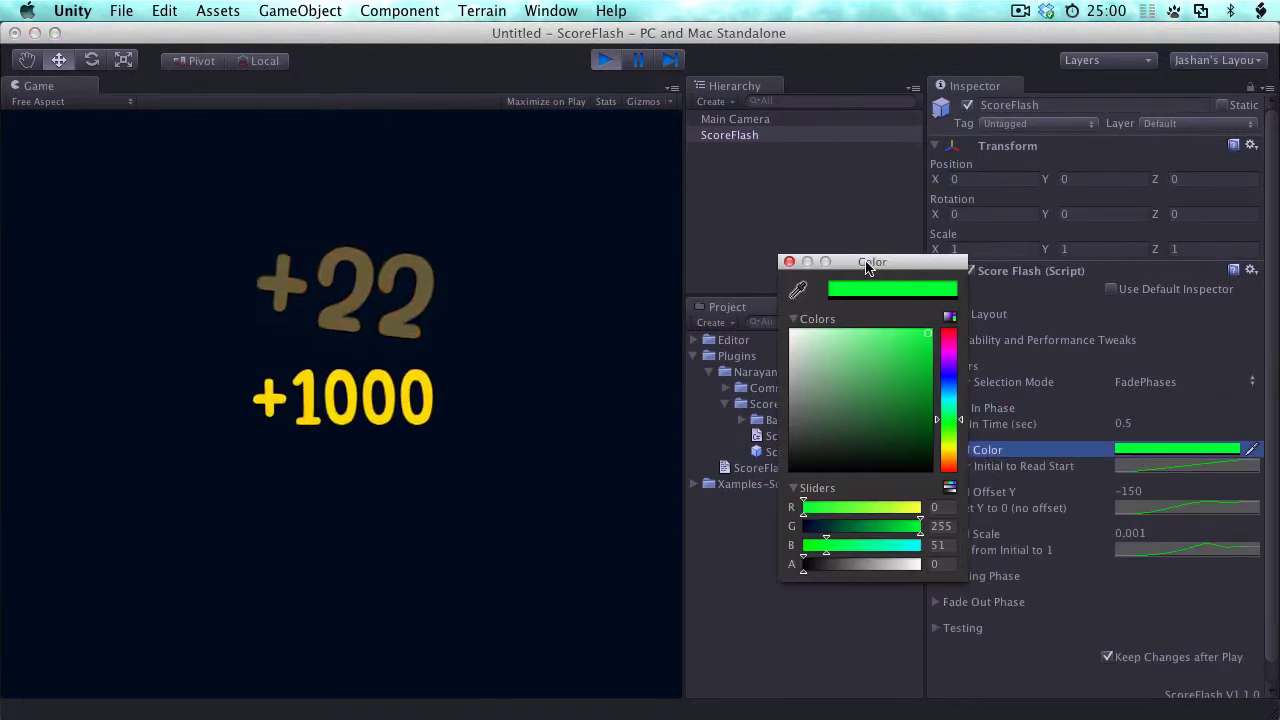
{"action": "left_click_drag", "start_coordinate": [872, 262], "coordinate": [799, 285]}
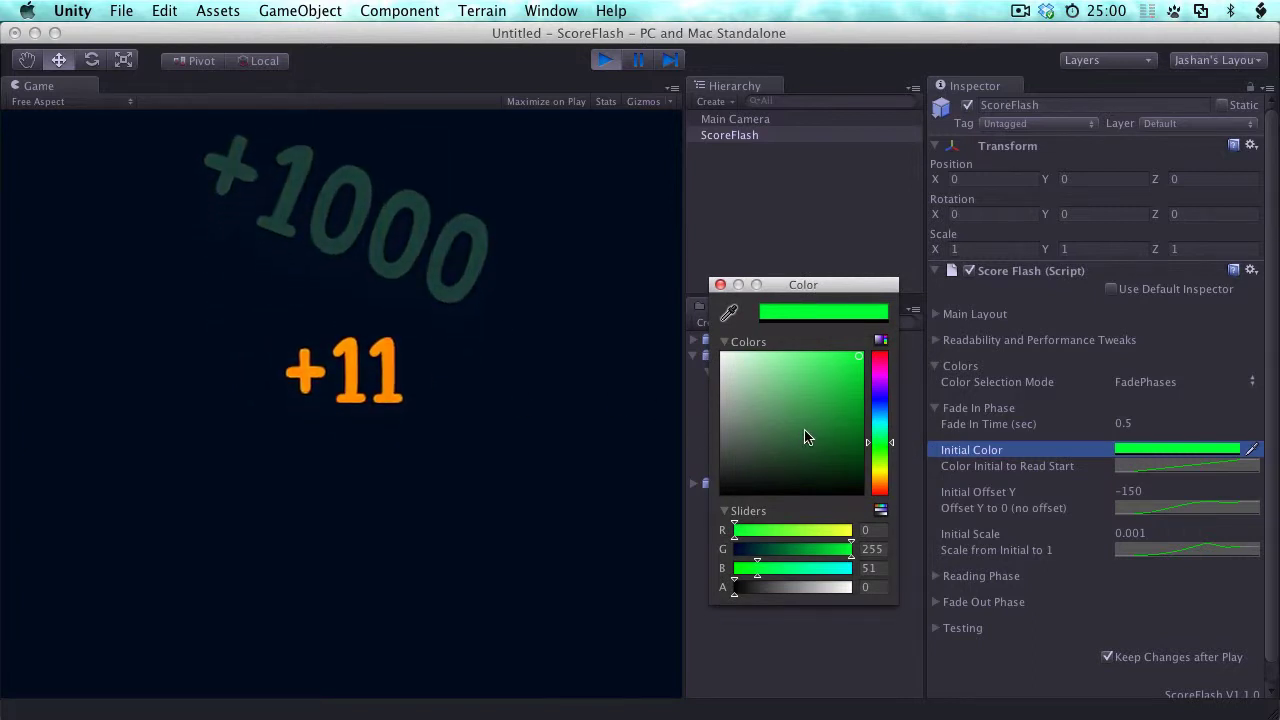
{"action": "left_click", "coordinate": [719, 286]}
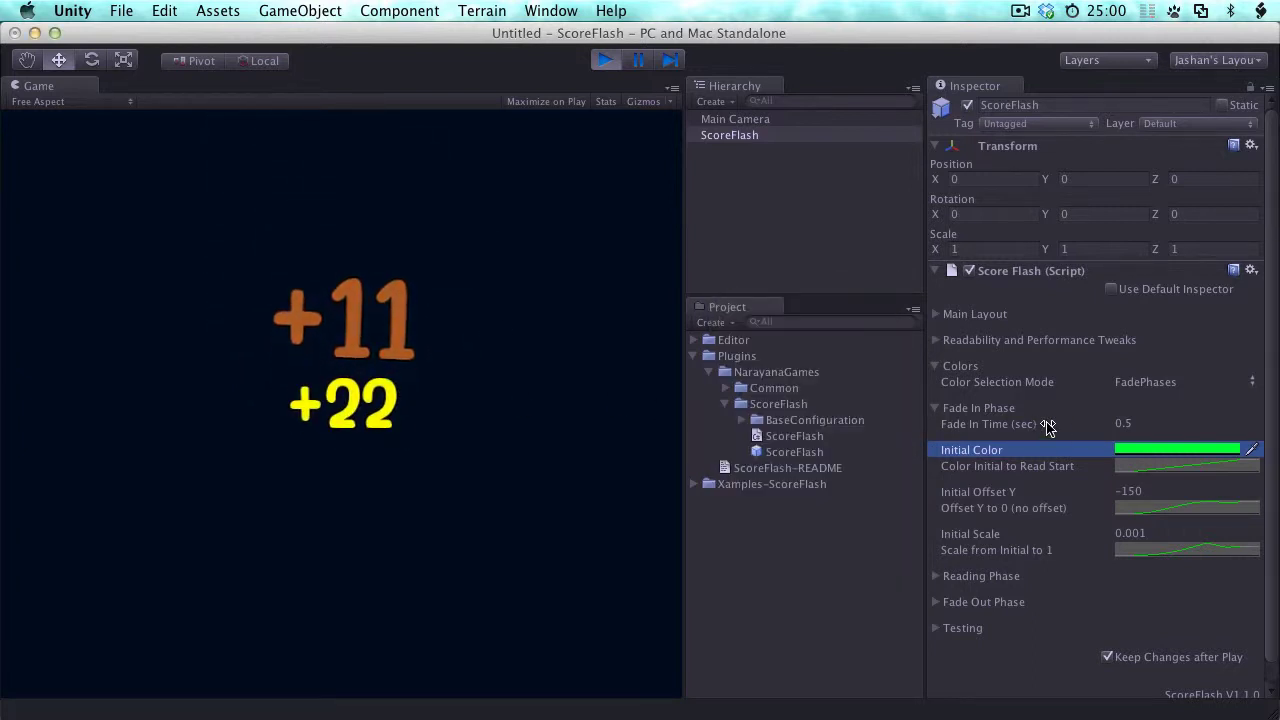
Step: Set the Fade In Time to 2 seconds
{"action": "left_click", "coordinate": [1124, 423]}
{"action": "type", "text": "1"}
{"action": "key", "text": "Tab"}
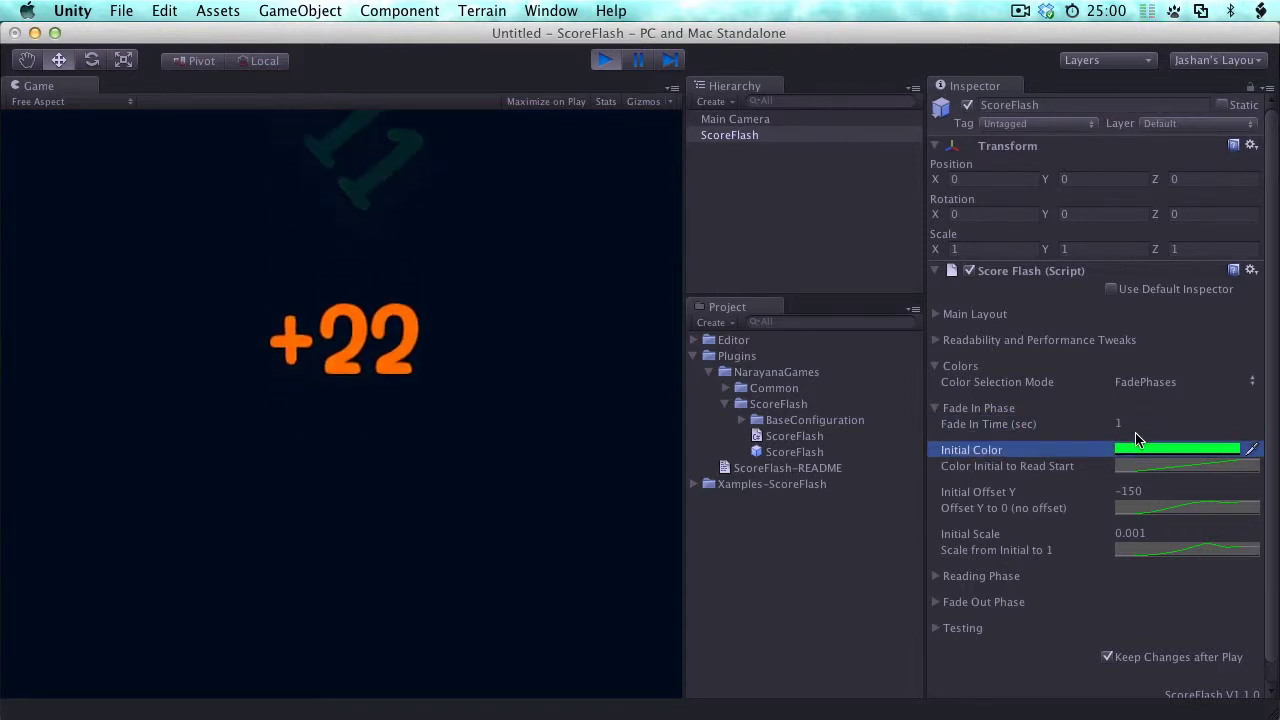
{"action": "left_click", "coordinate": [1131, 425]}
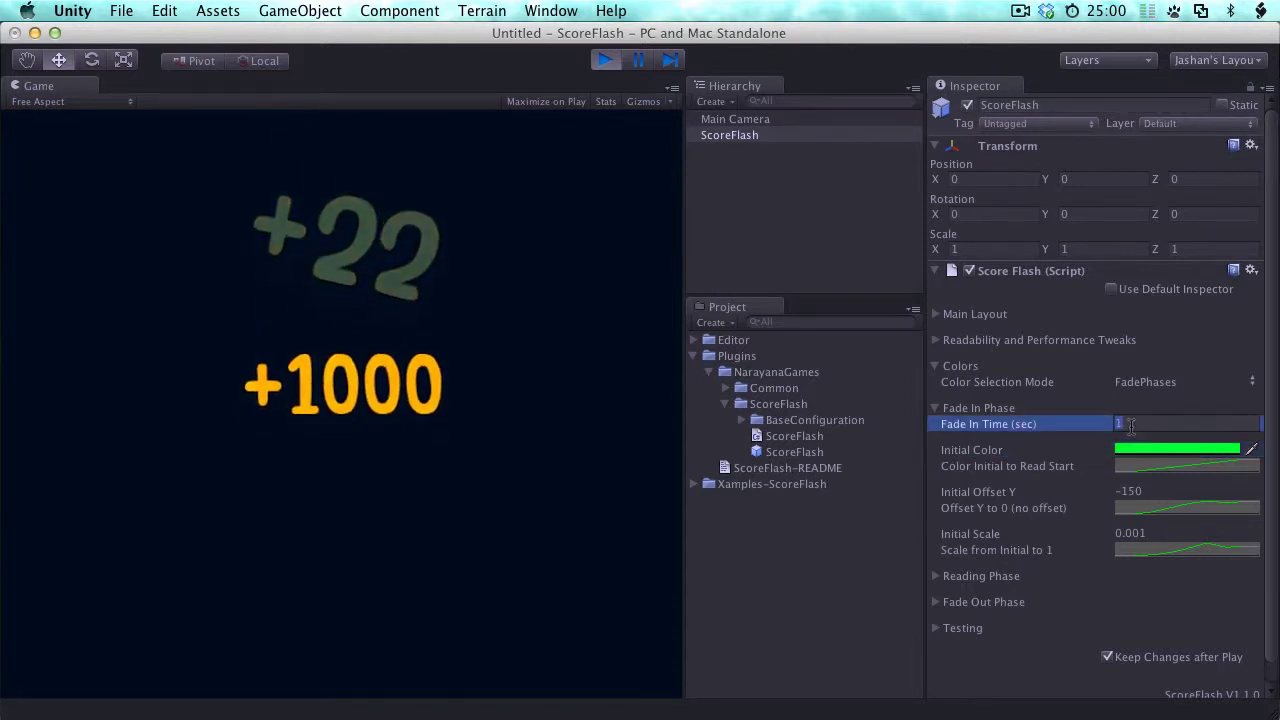
{"action": "type", "text": "2"}
{"action": "key", "text": "Tab"}
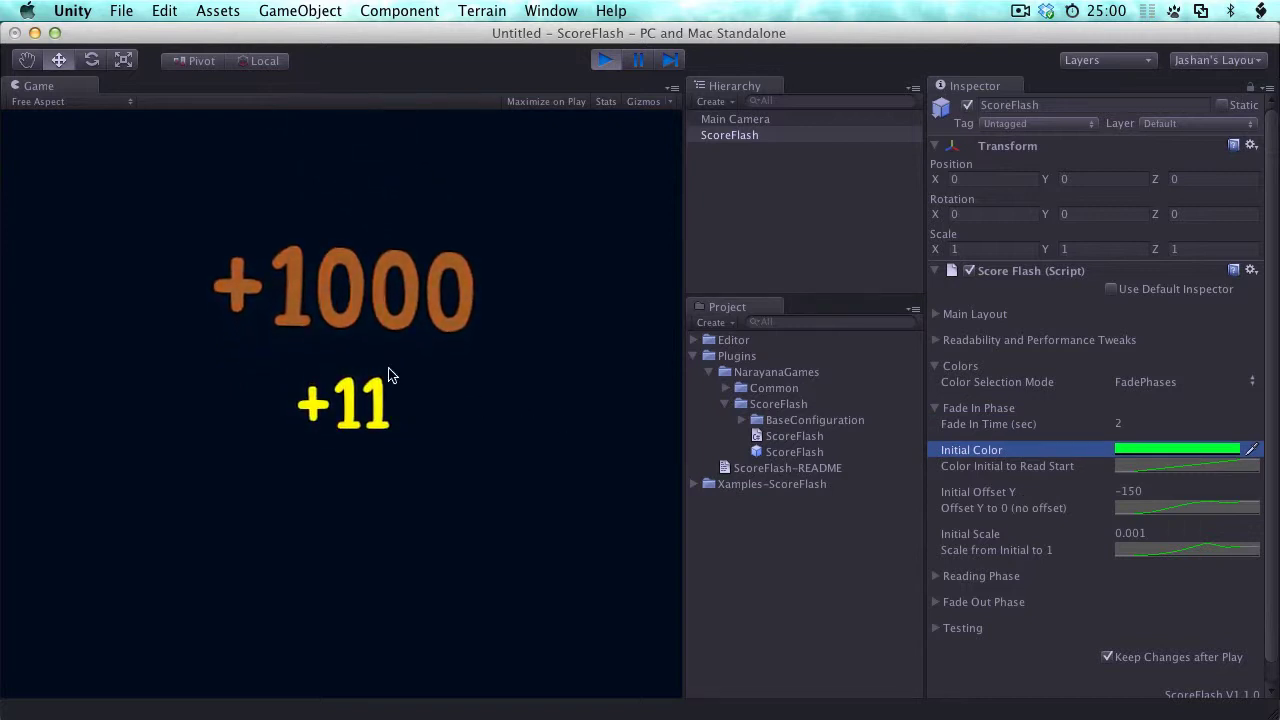
{"action": "left_click", "coordinate": [936, 577]}
{"action": "scroll", "coordinate": [1090, 543], "scroll_direction": "down", "scroll_amount": 3}
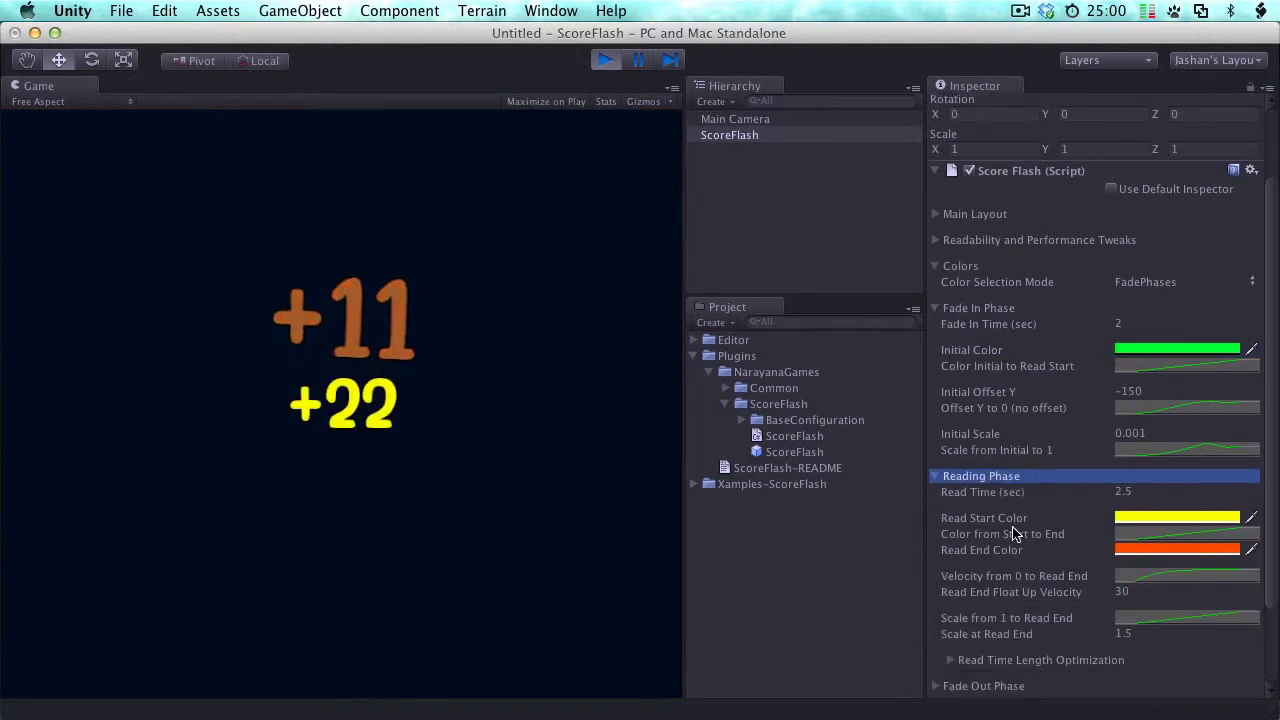
{"action": "left_click", "coordinate": [1006, 520]}
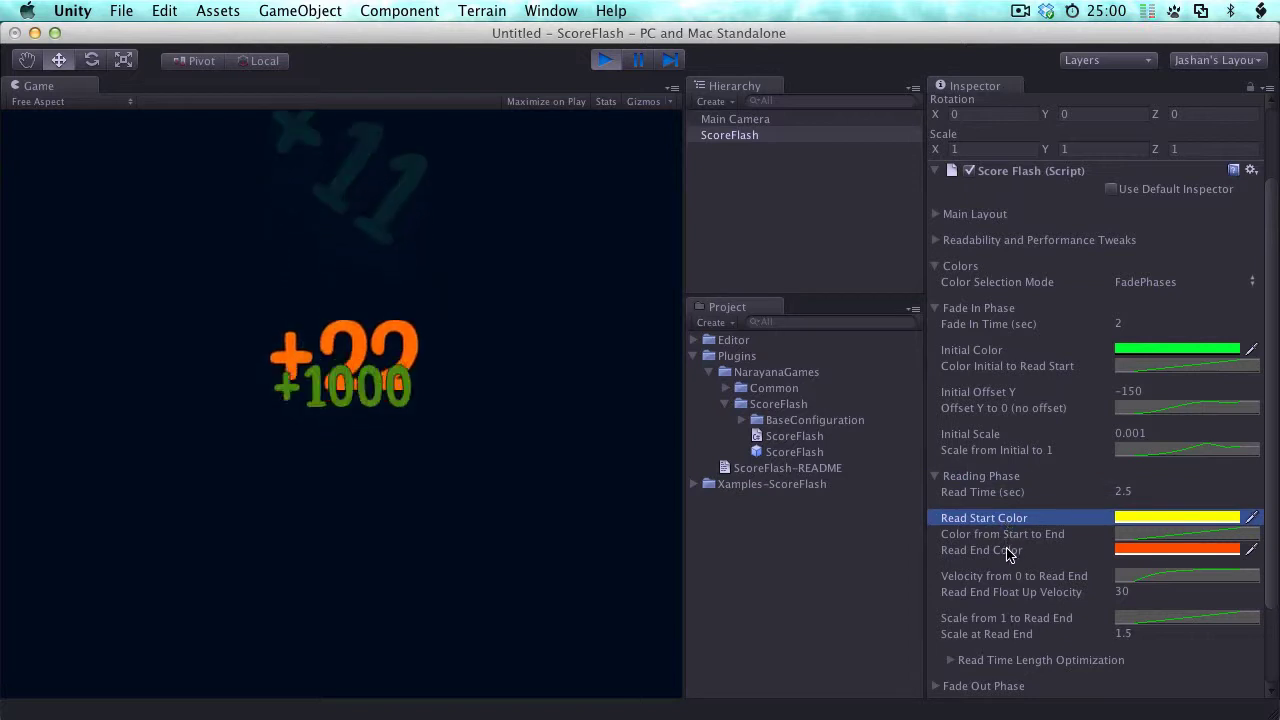
{"action": "left_click", "coordinate": [1012, 549]}
{"action": "scroll", "coordinate": [1018, 518], "scroll_direction": "down", "scroll_amount": 3}
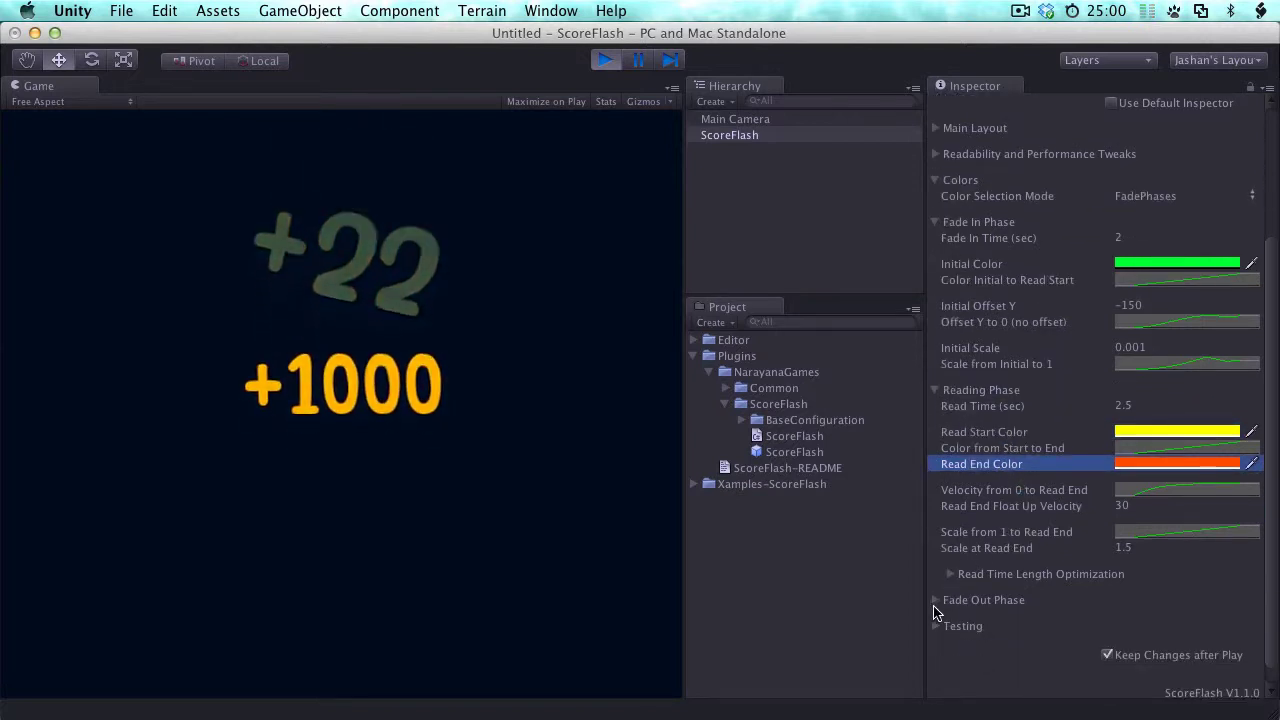
{"action": "left_click", "coordinate": [1018, 409]}
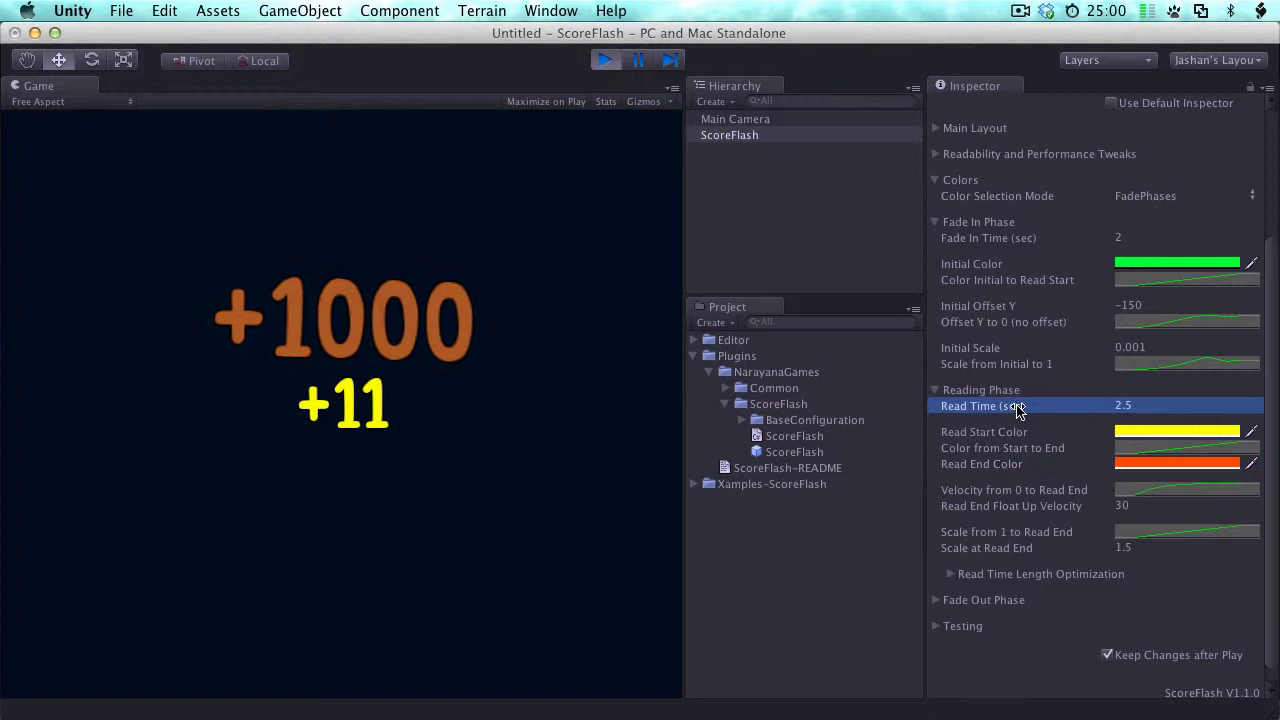
{"action": "left_click", "coordinate": [940, 600]}
{"action": "scroll", "coordinate": [1005, 510], "scroll_direction": "down", "scroll_amount": 5}
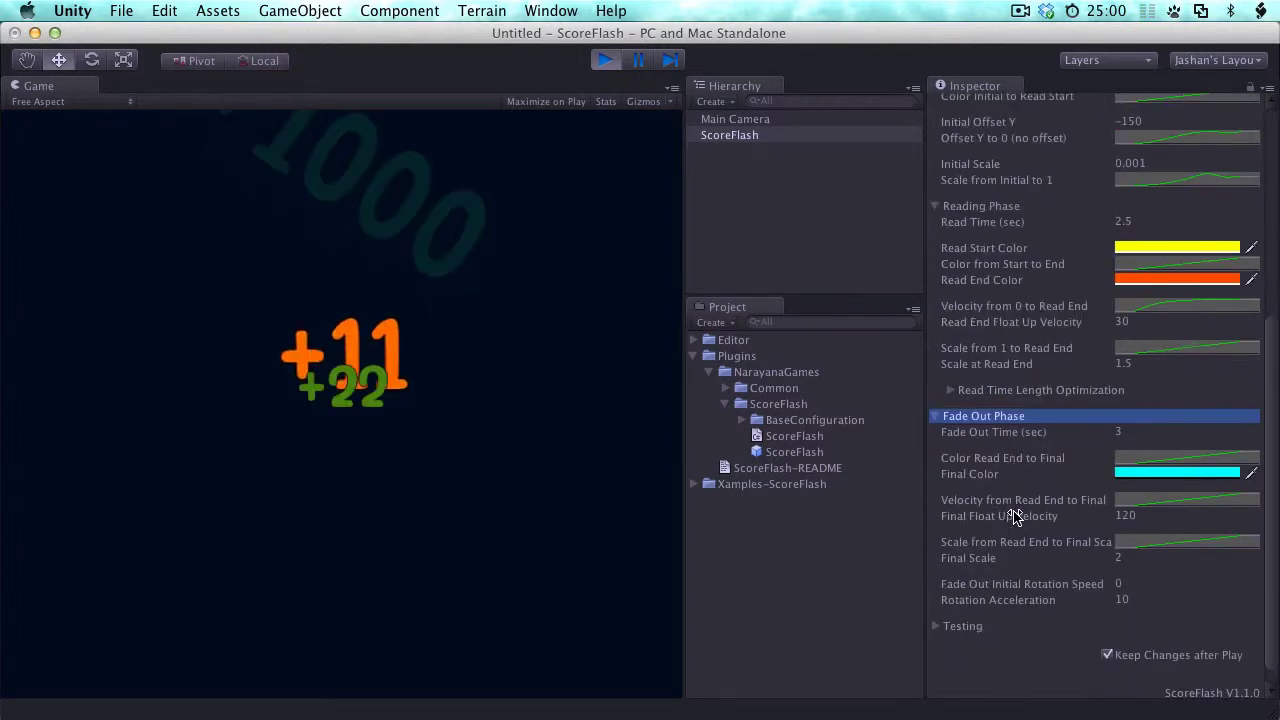
{"action": "left_click", "coordinate": [1000, 437]}
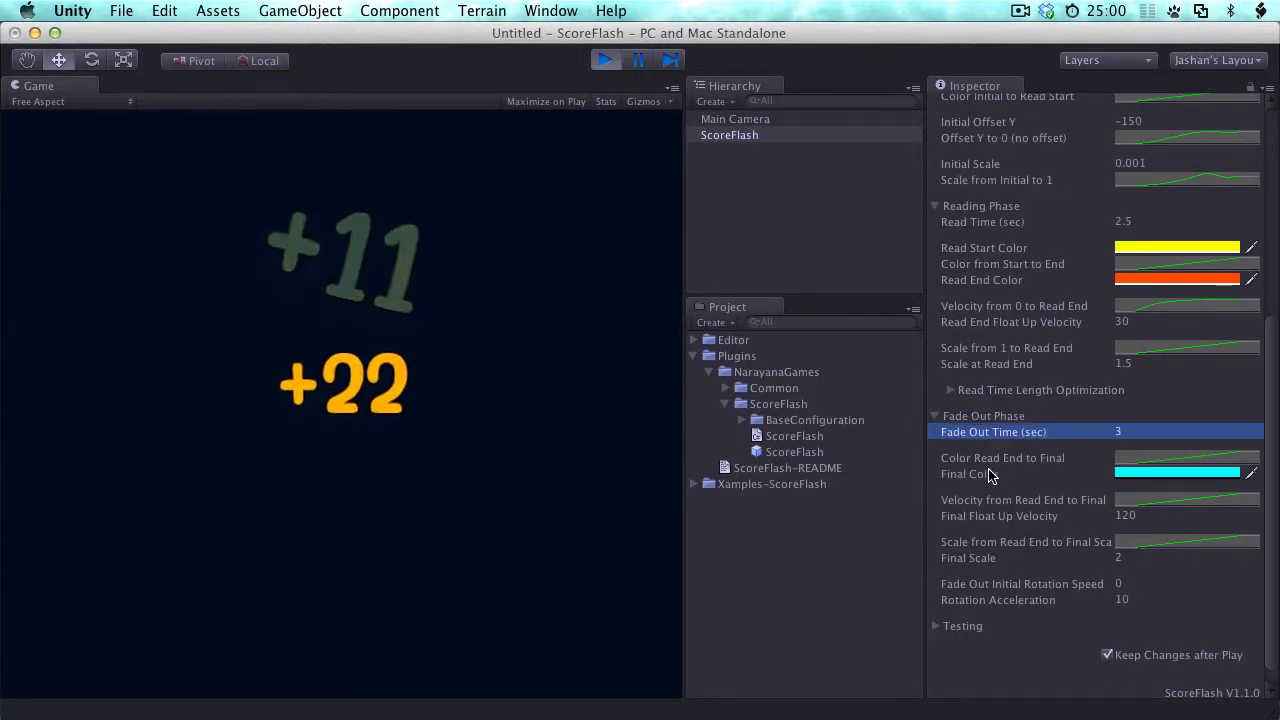
{"action": "left_click", "coordinate": [988, 475]}
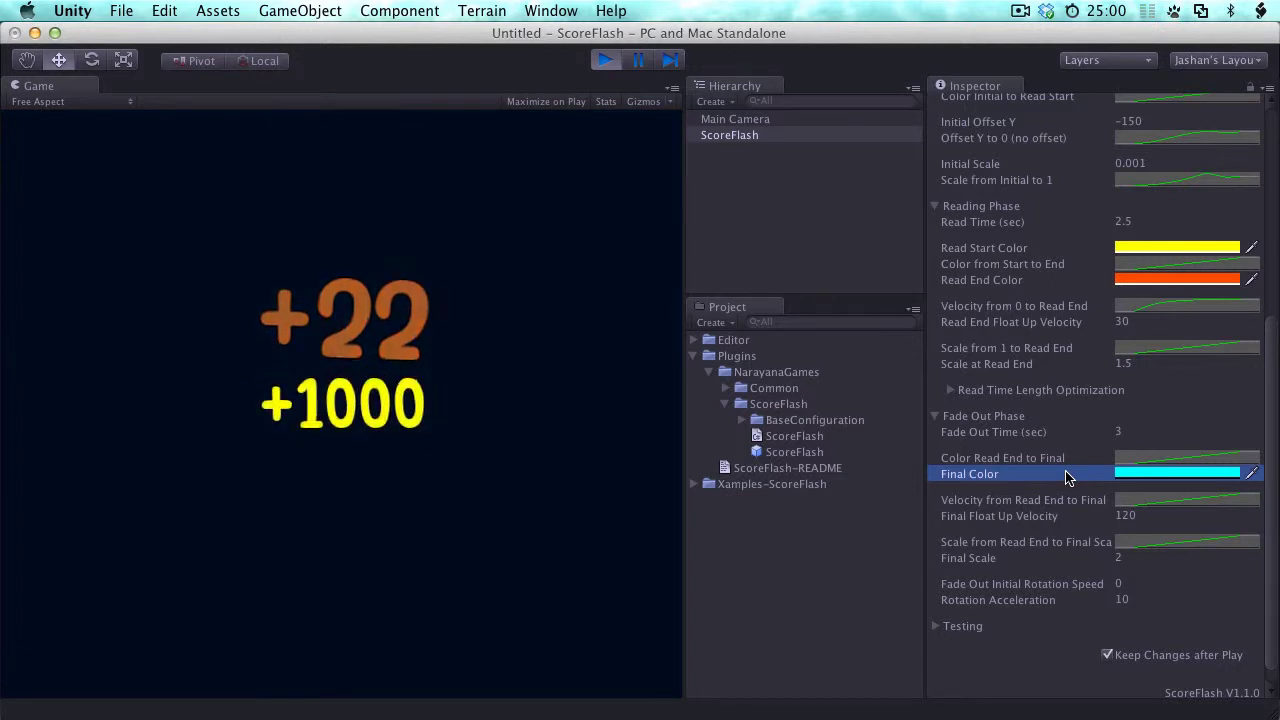
{"action": "scroll", "coordinate": [1065, 478], "scroll_direction": "up", "scroll_amount": 5}
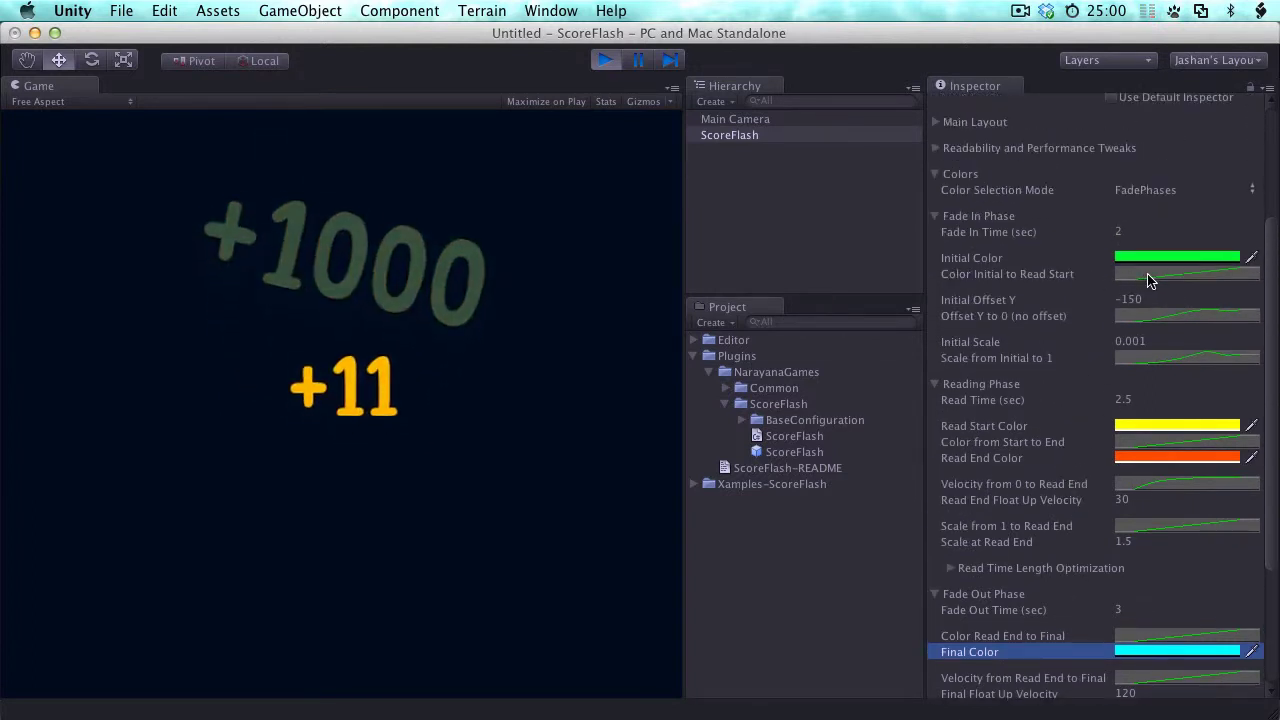
Step: Add a middle key to the Color Initial to Read Start curve and lower it for an ease-in
{"action": "left_click", "coordinate": [1010, 280]}
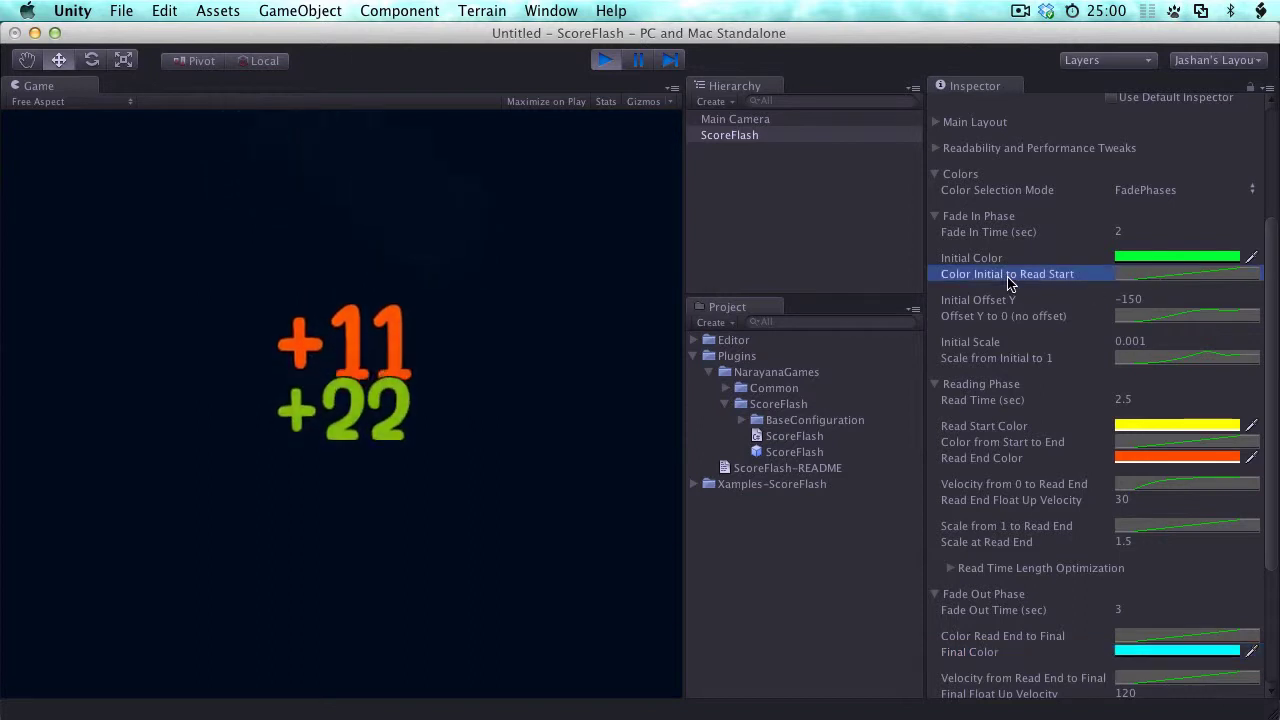
{"action": "left_click", "coordinate": [1176, 280]}
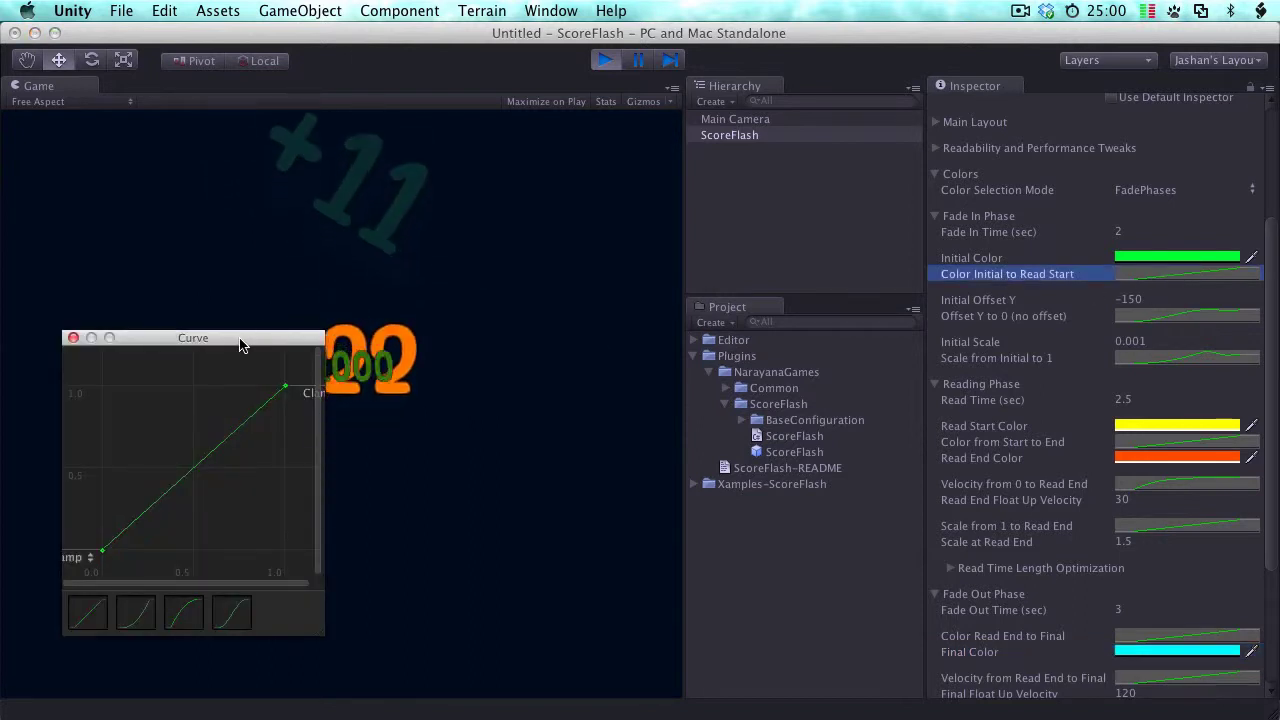
{"action": "left_click_drag", "start_coordinate": [245, 342], "coordinate": [967, 315]}
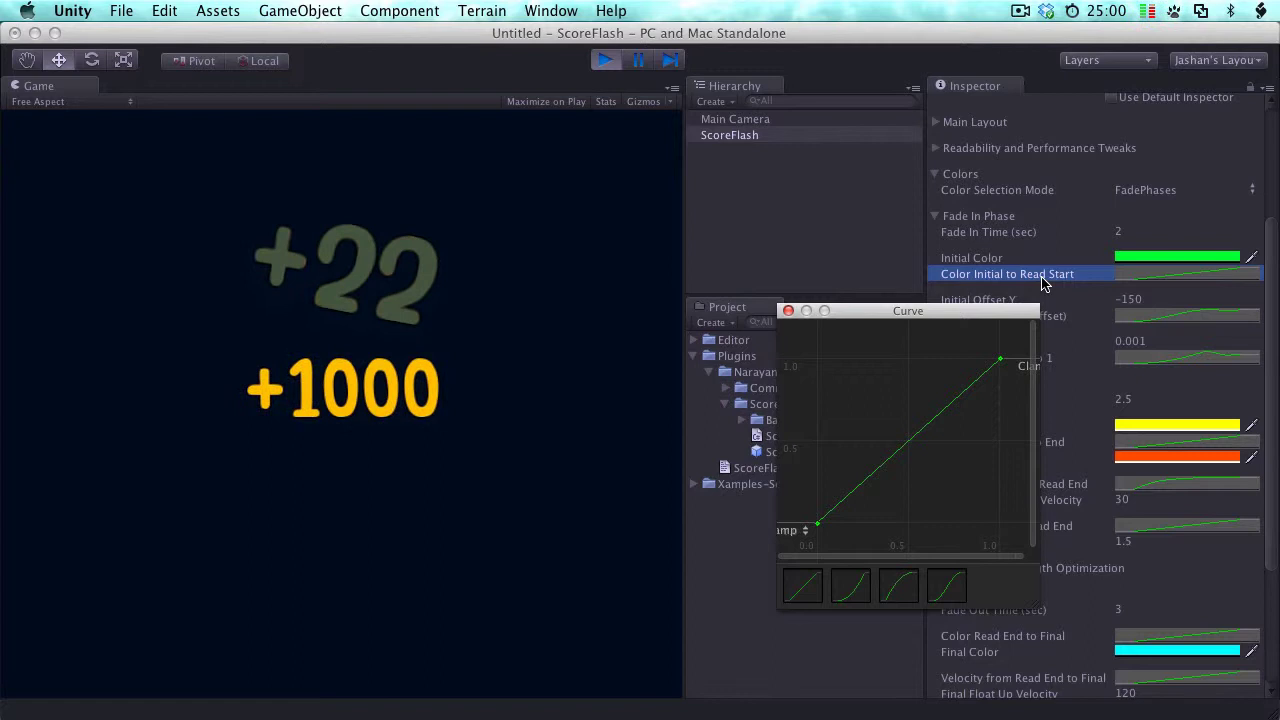
{"action": "double_click", "coordinate": [912, 443]}
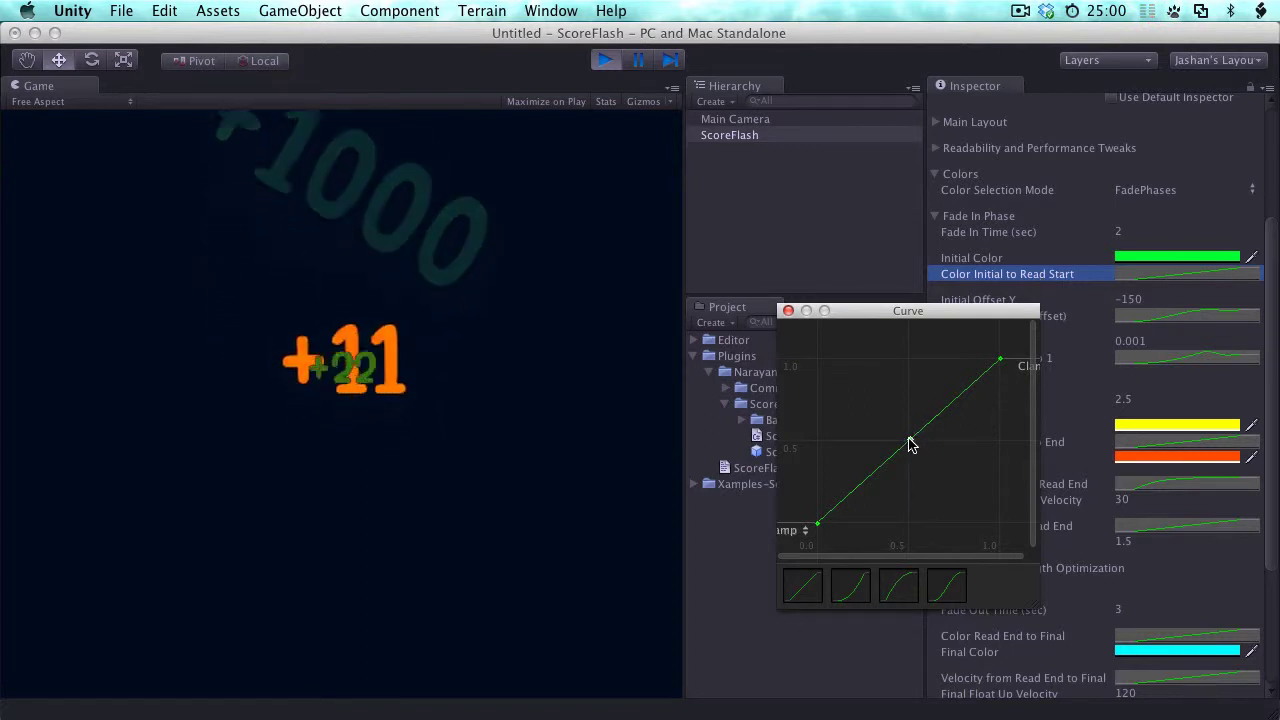
{"action": "left_click_drag", "start_coordinate": [912, 443], "coordinate": [936, 473]}
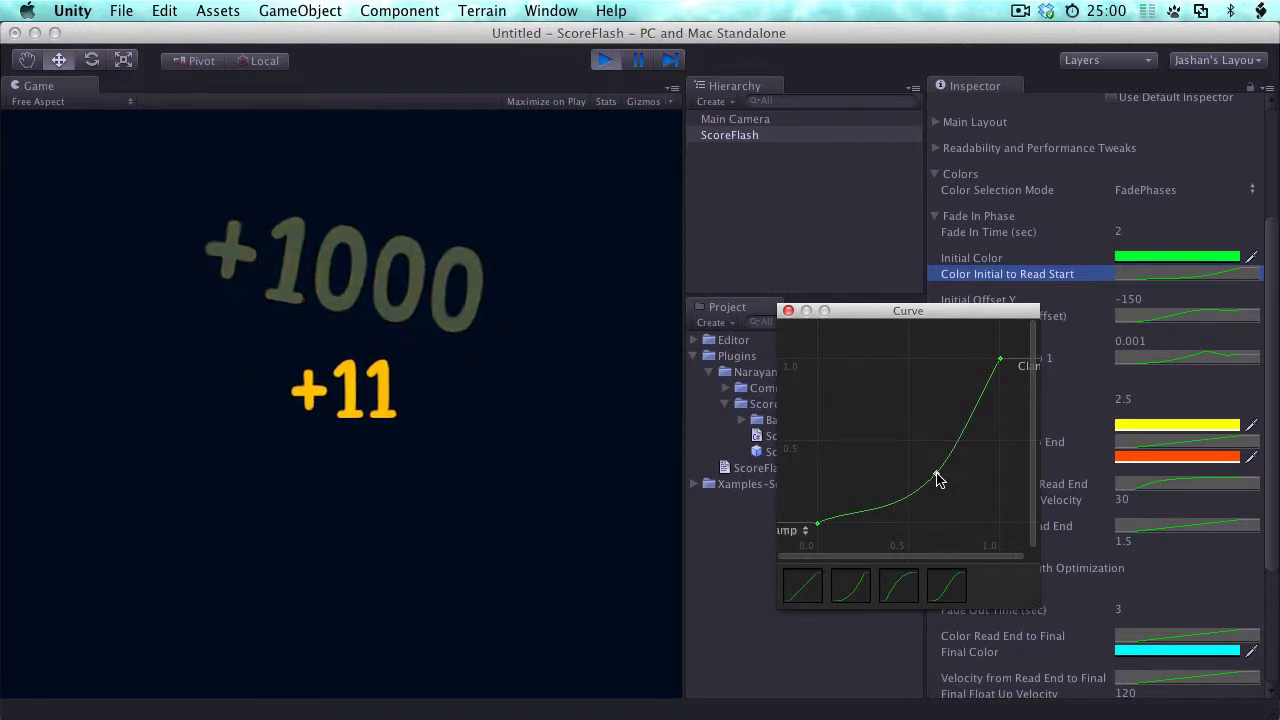
{"action": "left_click_drag", "start_coordinate": [955, 318], "coordinate": [811, 300]}
{"action": "left_click", "coordinate": [983, 262]}
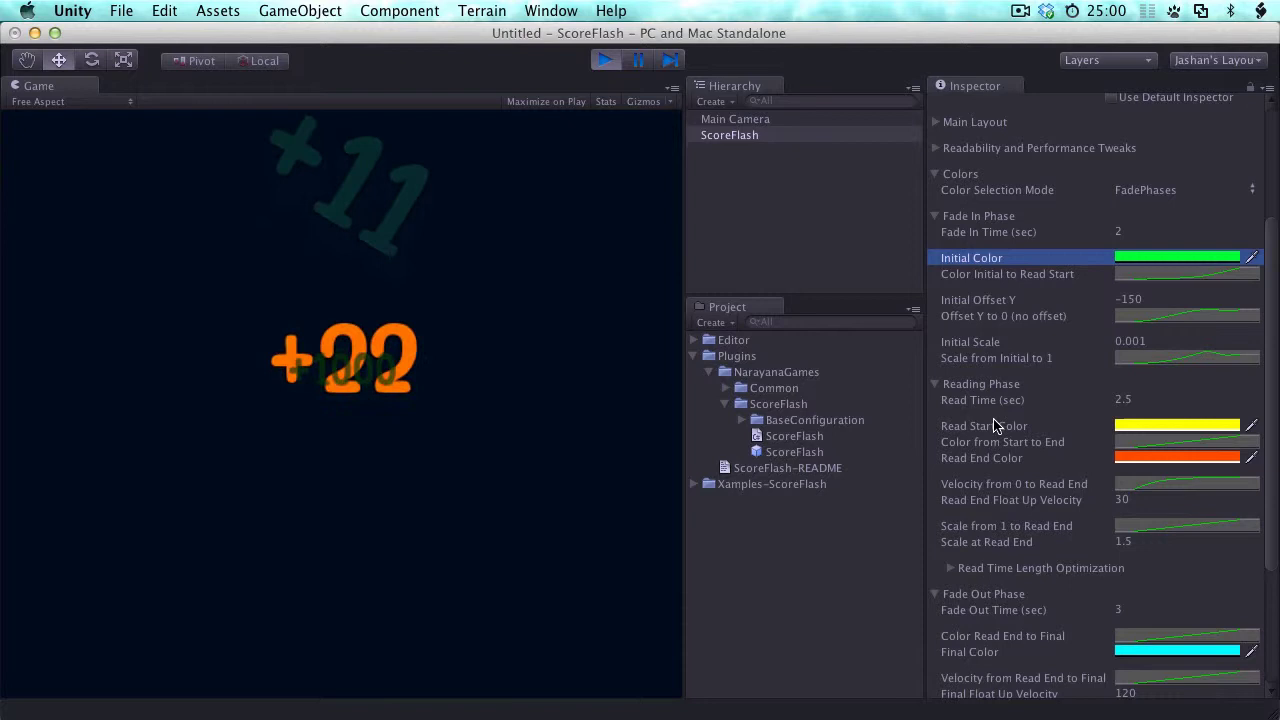
Step: View the Initial Color in the colour picker without changing it
{"action": "left_click", "coordinate": [1000, 430]}
{"action": "left_click", "coordinate": [1158, 260]}
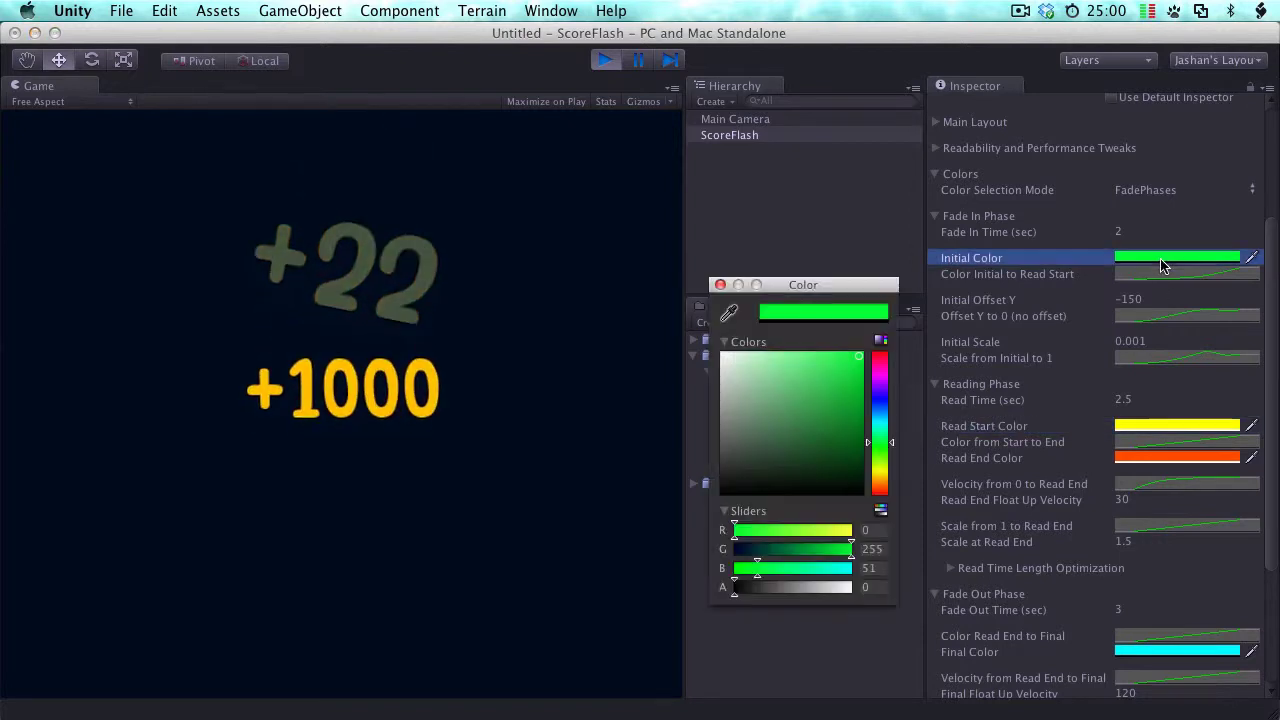
{"action": "left_click_drag", "start_coordinate": [832, 288], "coordinate": [936, 357]}
{"action": "left_click", "coordinate": [736, 293]}
Step: Apply the ease-in preset to Color Initial to Read Start and set a key near 0.770, 0.373
{"action": "left_click", "coordinate": [1187, 273]}
{"action": "left_click", "coordinate": [875, 628]}
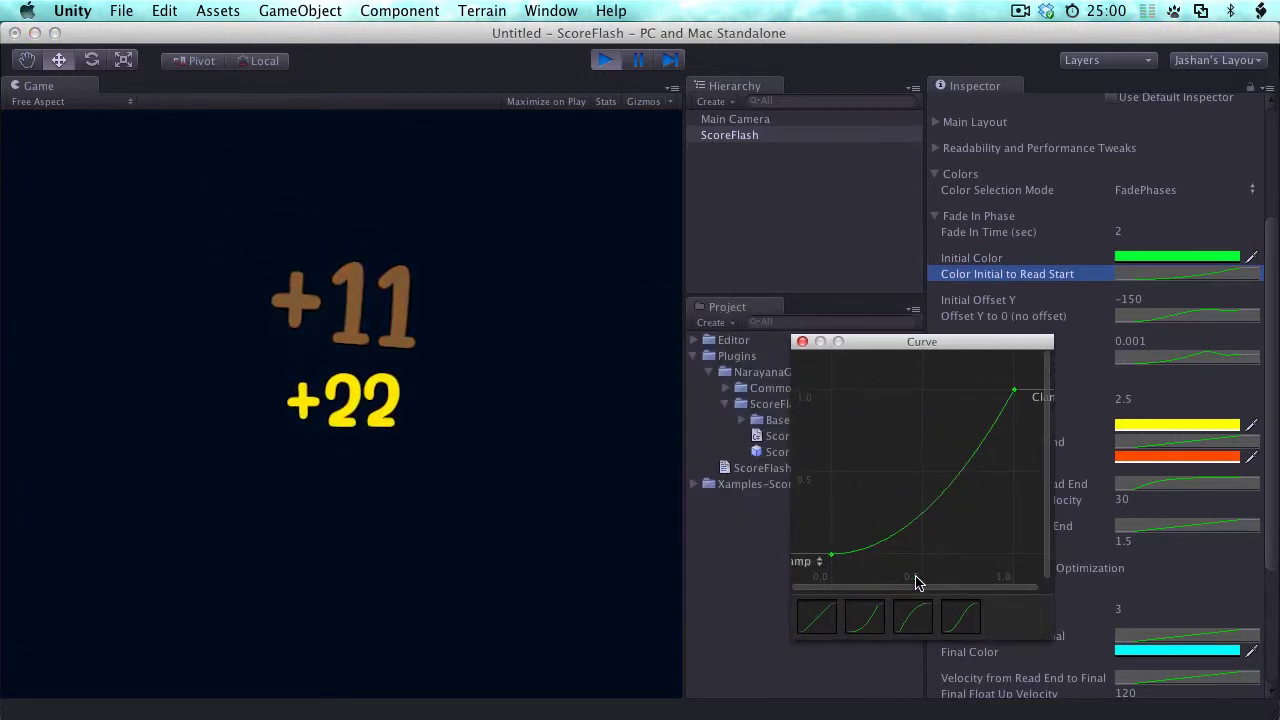
{"action": "double_click", "coordinate": [942, 511]}
{"action": "left_click_drag", "start_coordinate": [944, 509], "coordinate": [992, 510]}
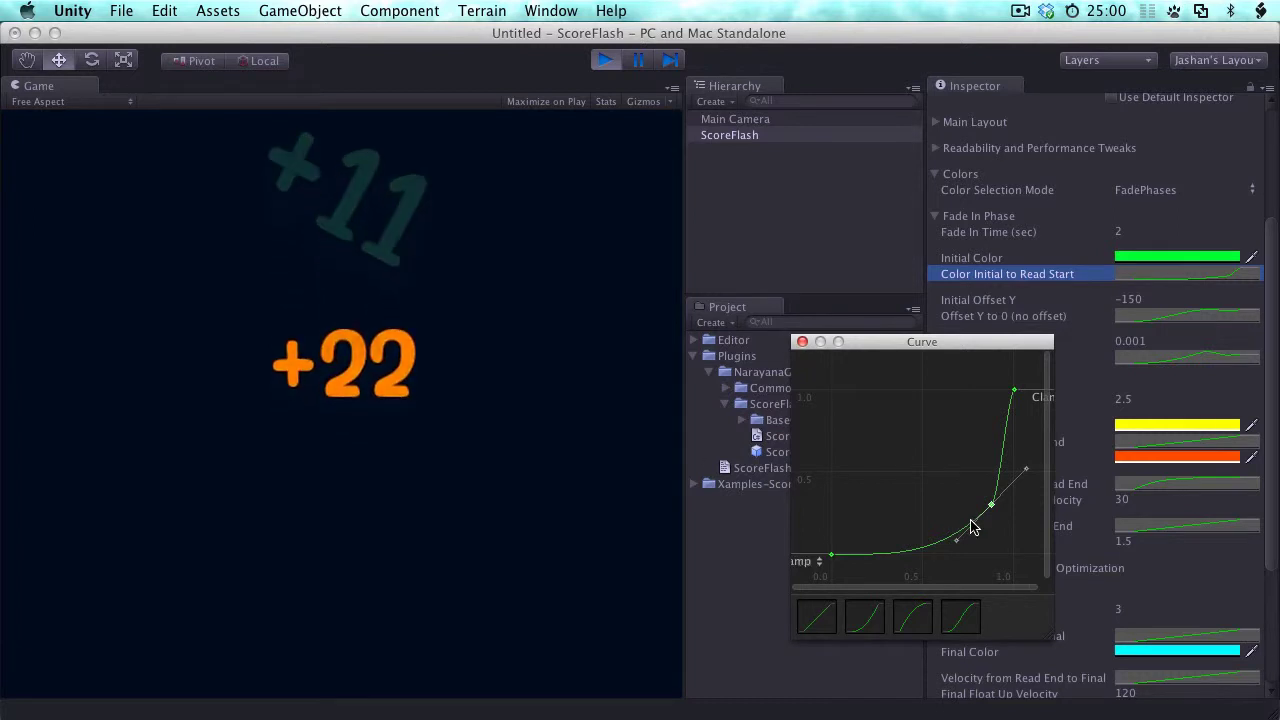
{"action": "left_click_drag", "start_coordinate": [988, 509], "coordinate": [970, 497]}
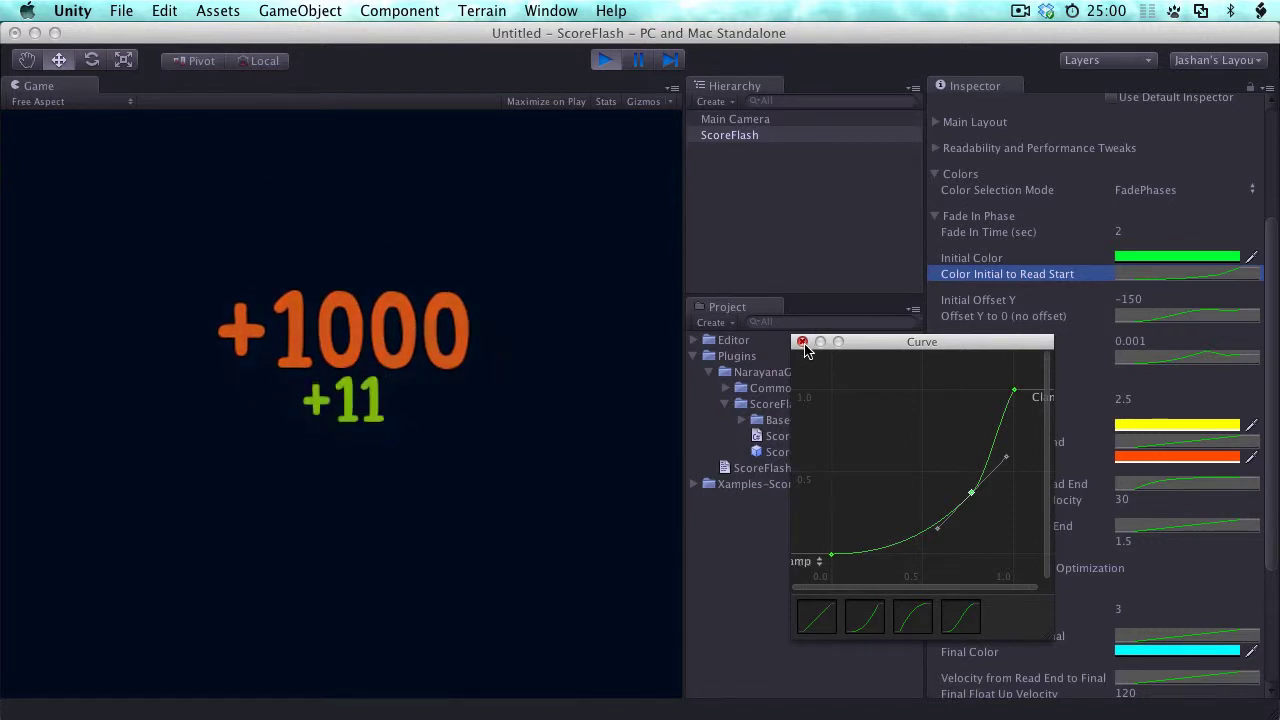
Step: Close the curve editor and look over the Read Start, Read End and Final Color settings
{"action": "left_click", "coordinate": [803, 344]}
{"action": "left_click", "coordinate": [985, 453]}
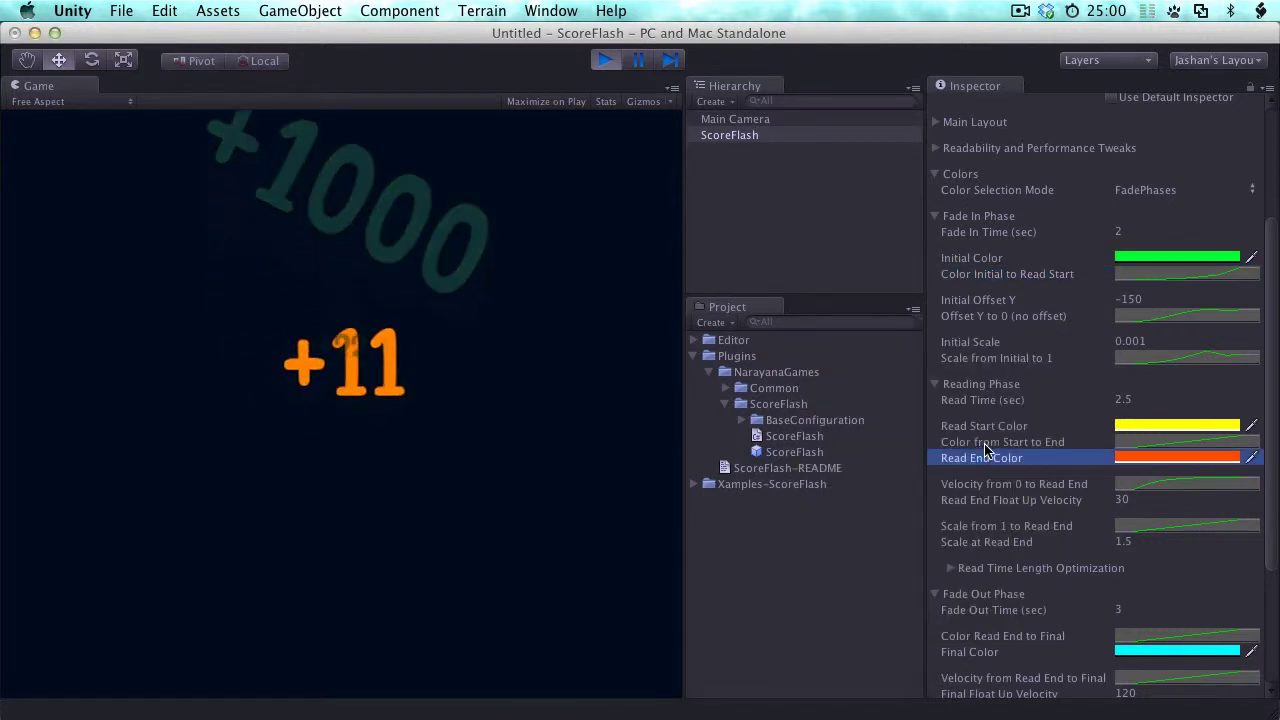
{"action": "left_click", "coordinate": [985, 443]}
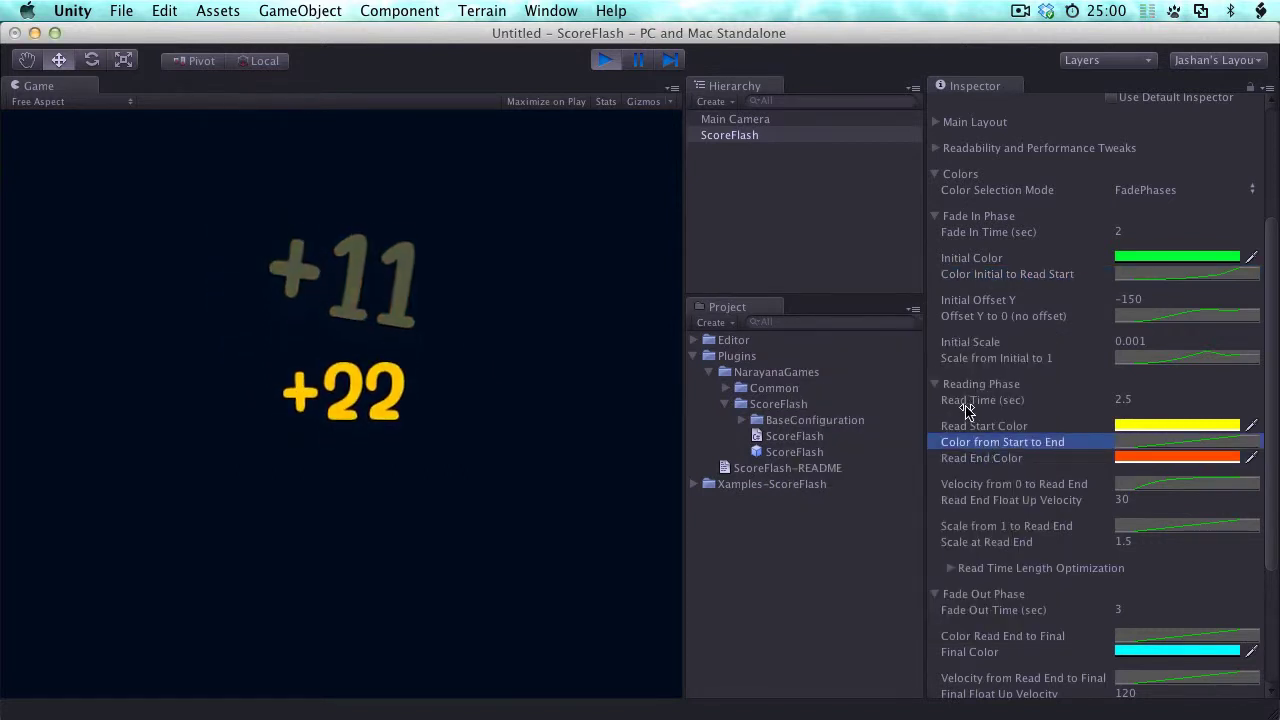
{"action": "left_click", "coordinate": [984, 427]}
{"action": "left_click", "coordinate": [996, 459]}
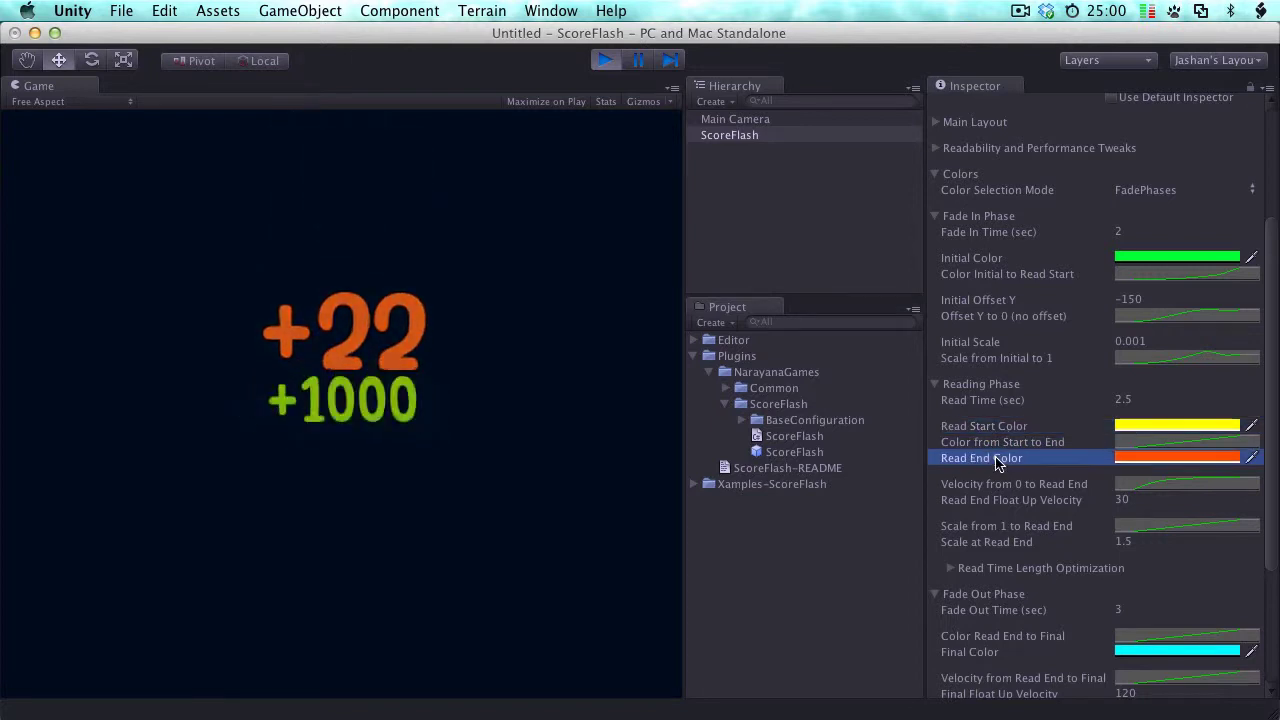
{"action": "left_click", "coordinate": [990, 638]}
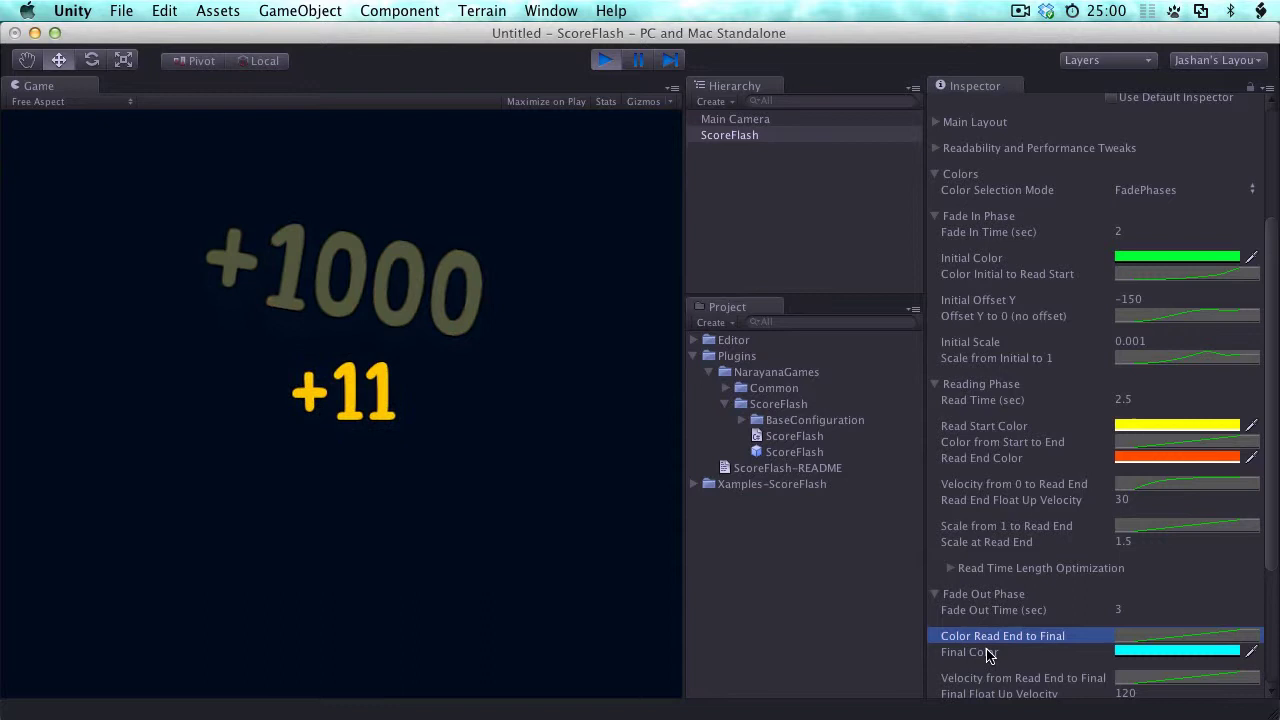
{"action": "left_click", "coordinate": [1013, 459]}
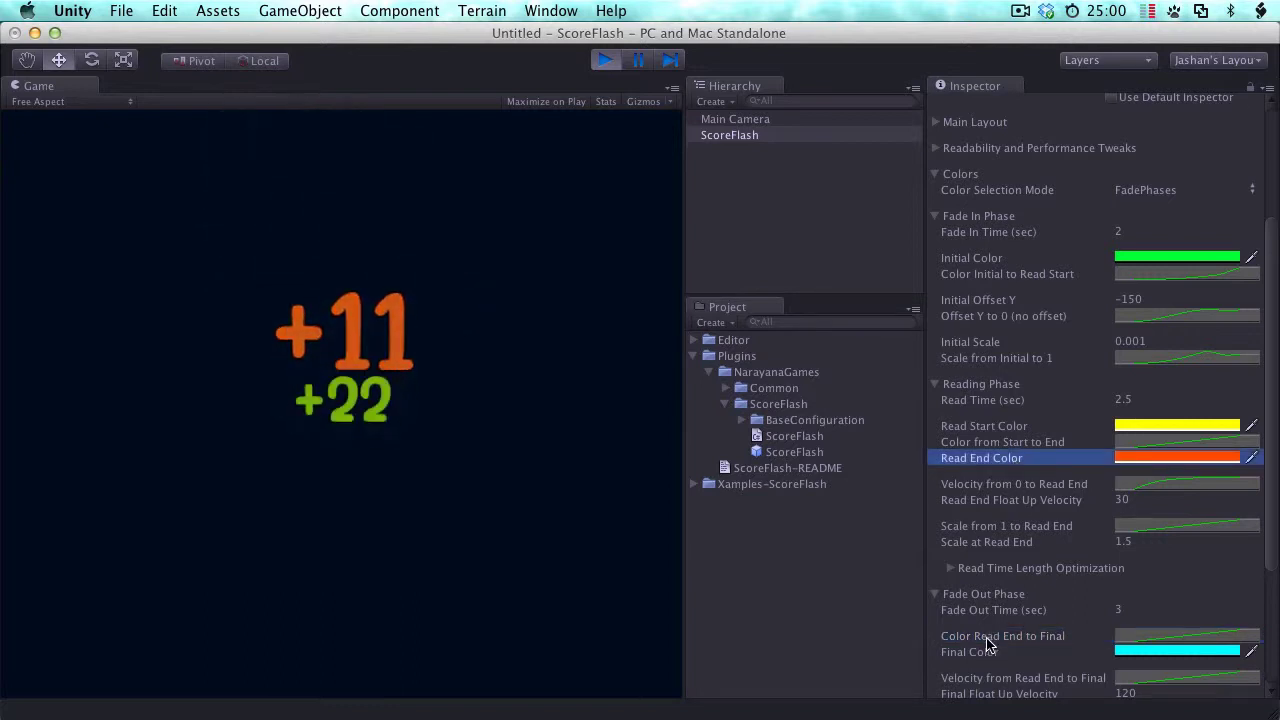
{"action": "left_click", "coordinate": [988, 652]}
Step: Apply the ease-in-out preset to the Color Read End to Final and Color from Start to End curves
{"action": "left_click", "coordinate": [1188, 640]}
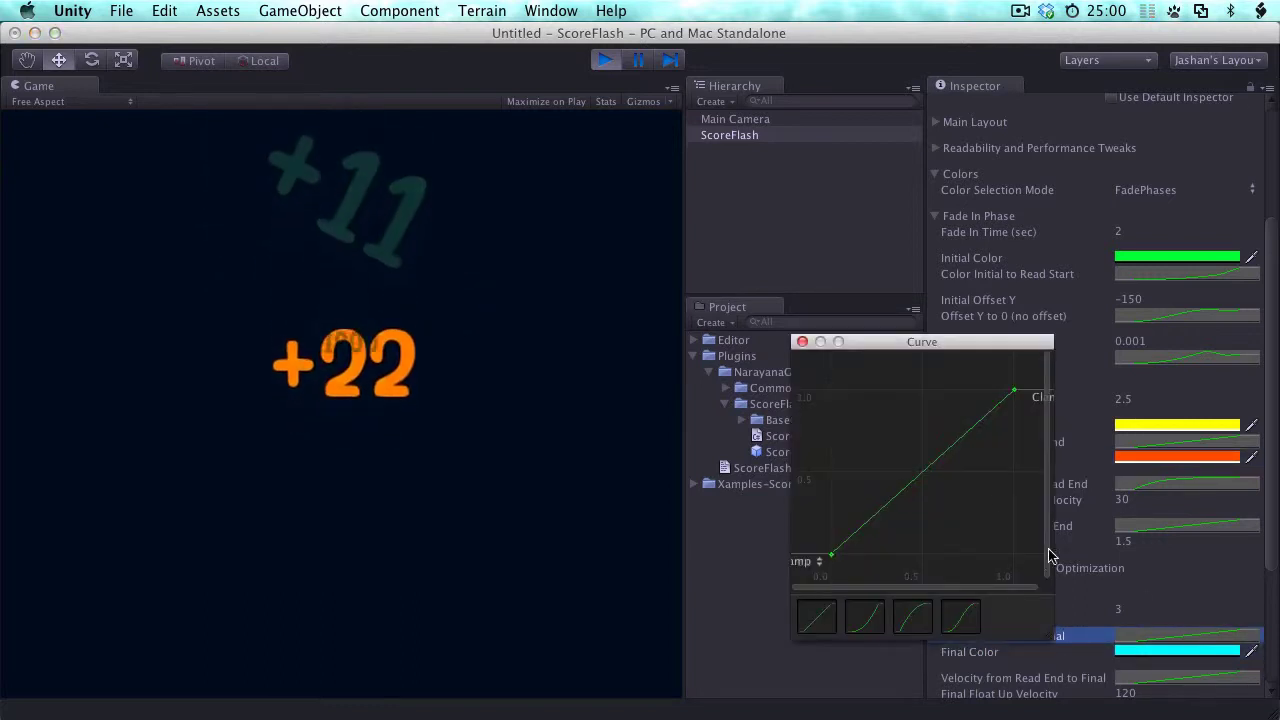
{"action": "left_click", "coordinate": [955, 620]}
{"action": "left_click", "coordinate": [802, 341]}
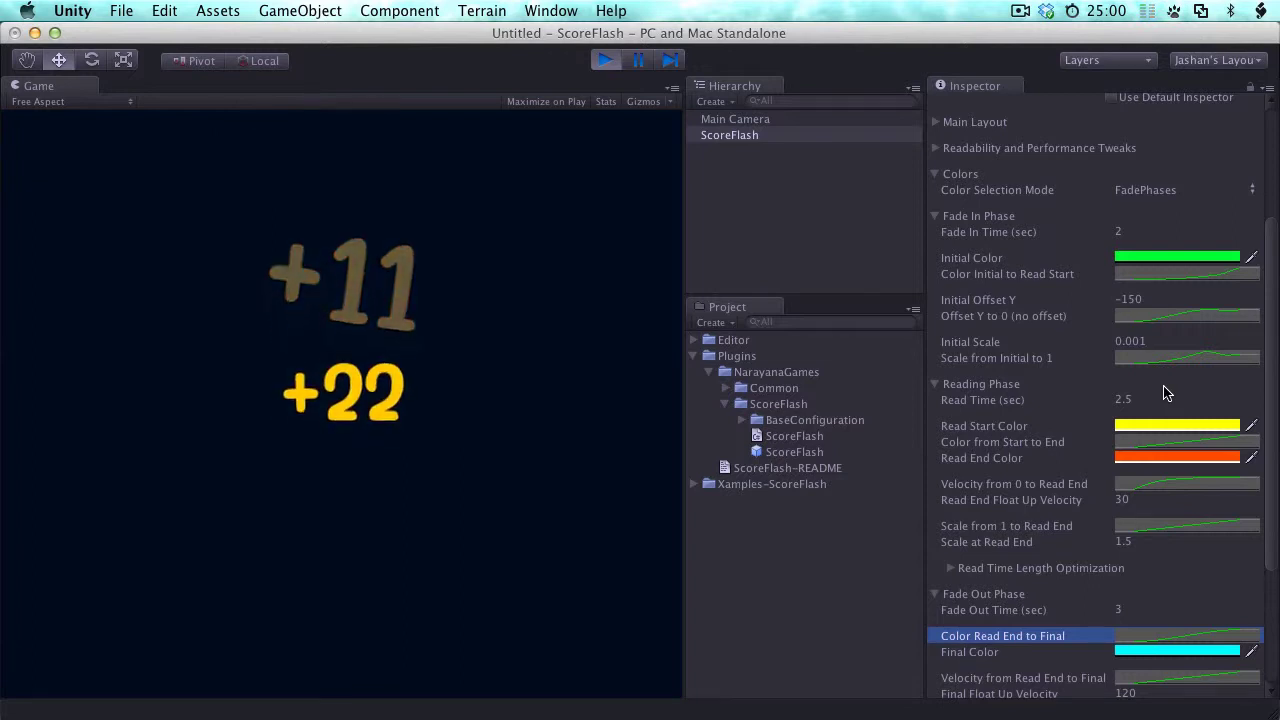
{"action": "left_click", "coordinate": [1141, 441]}
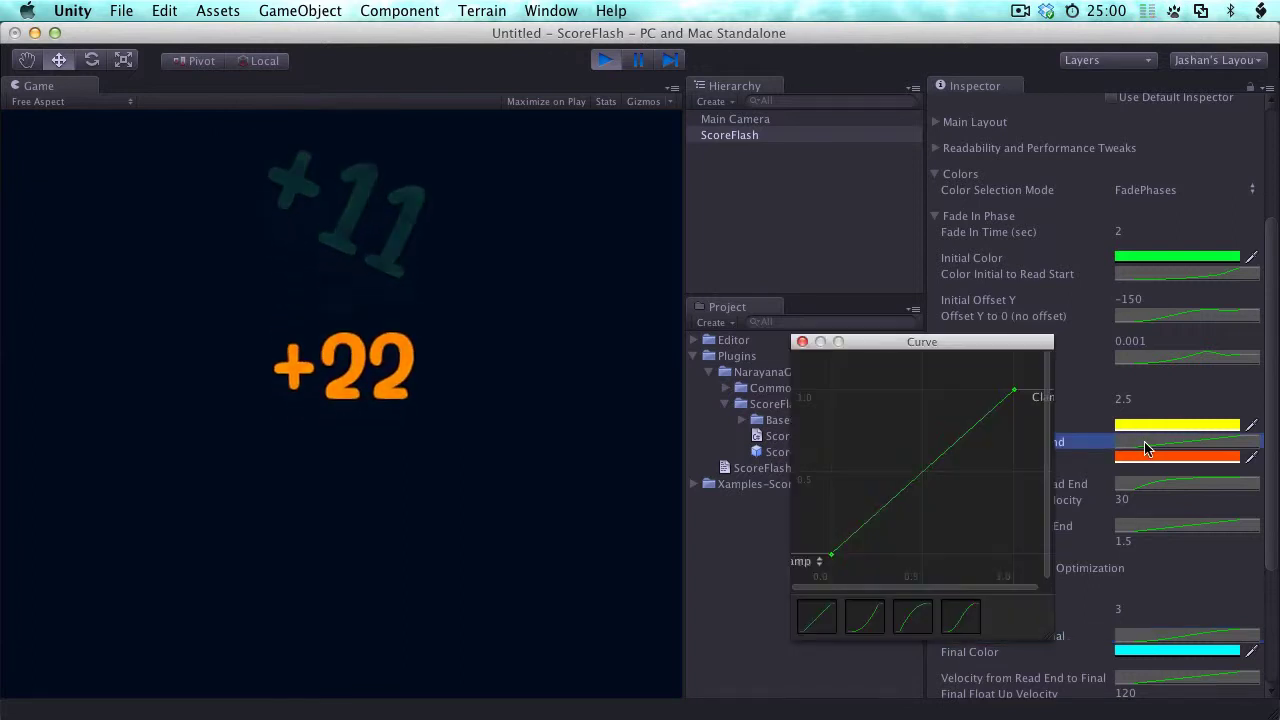
{"action": "left_click", "coordinate": [958, 622]}
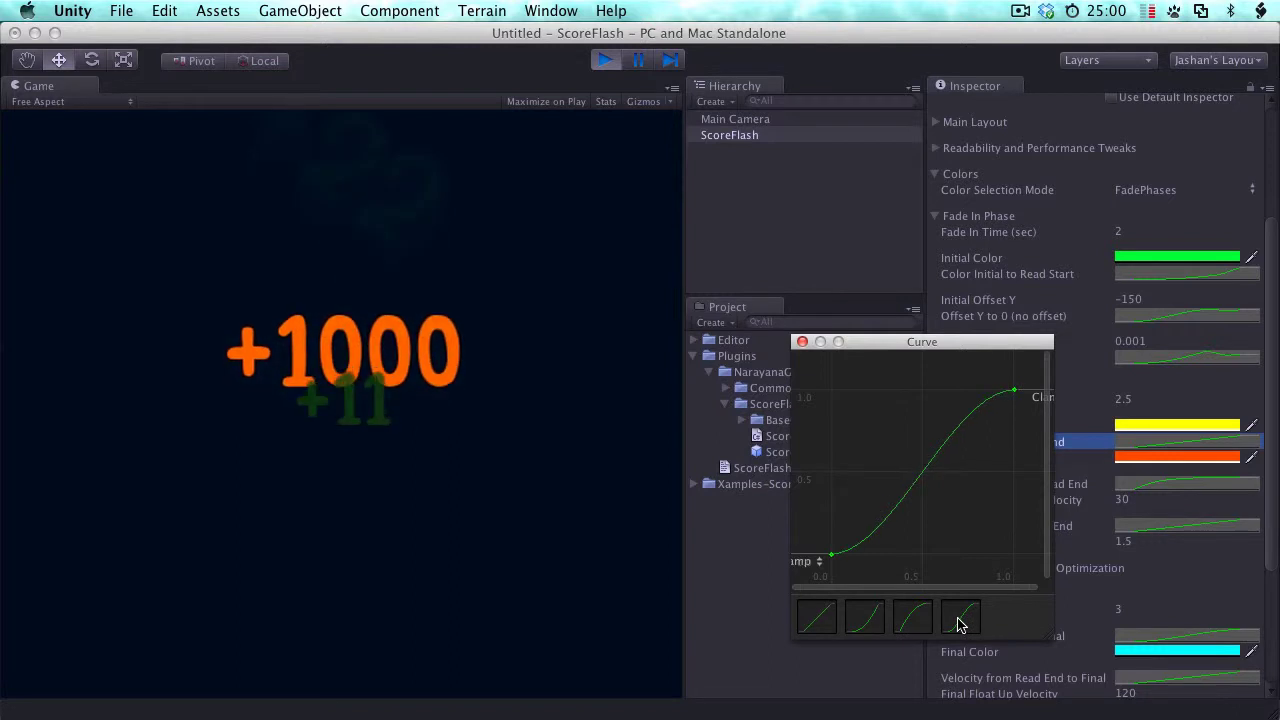
{"action": "left_click", "coordinate": [802, 343]}
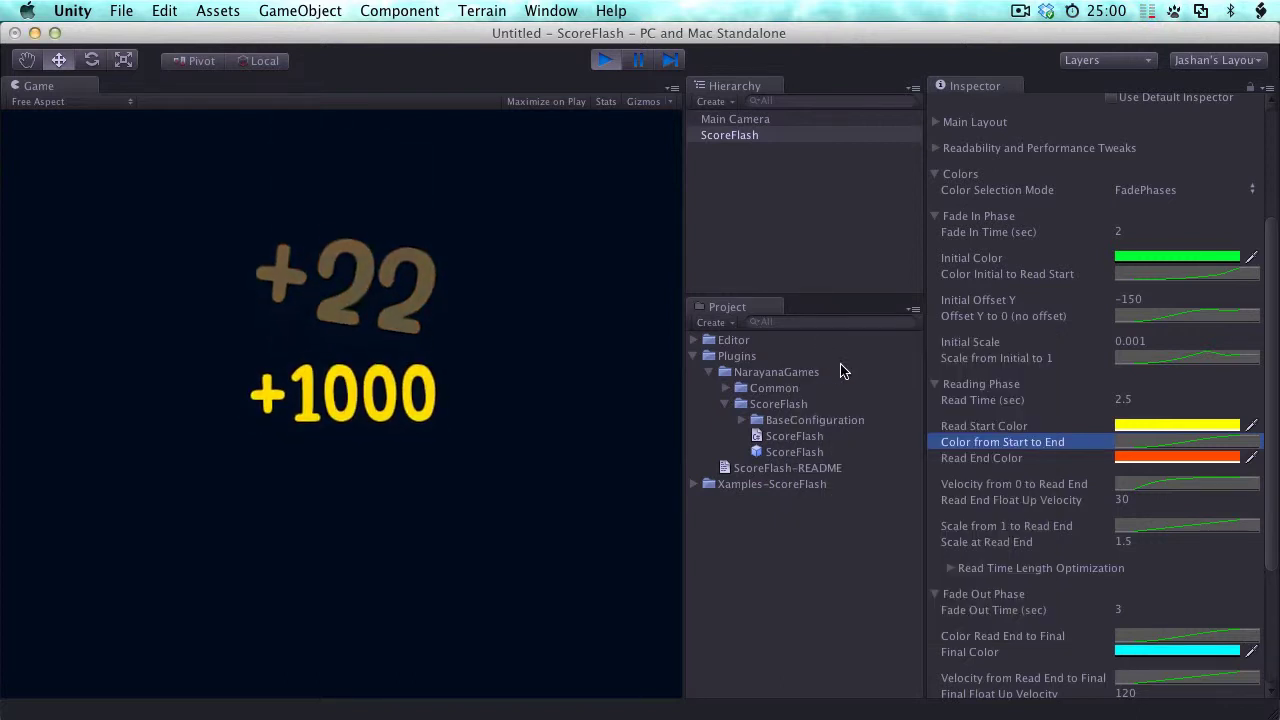
Step: Raise the green Initial Color's alpha to 234
{"action": "left_click", "coordinate": [1166, 265]}
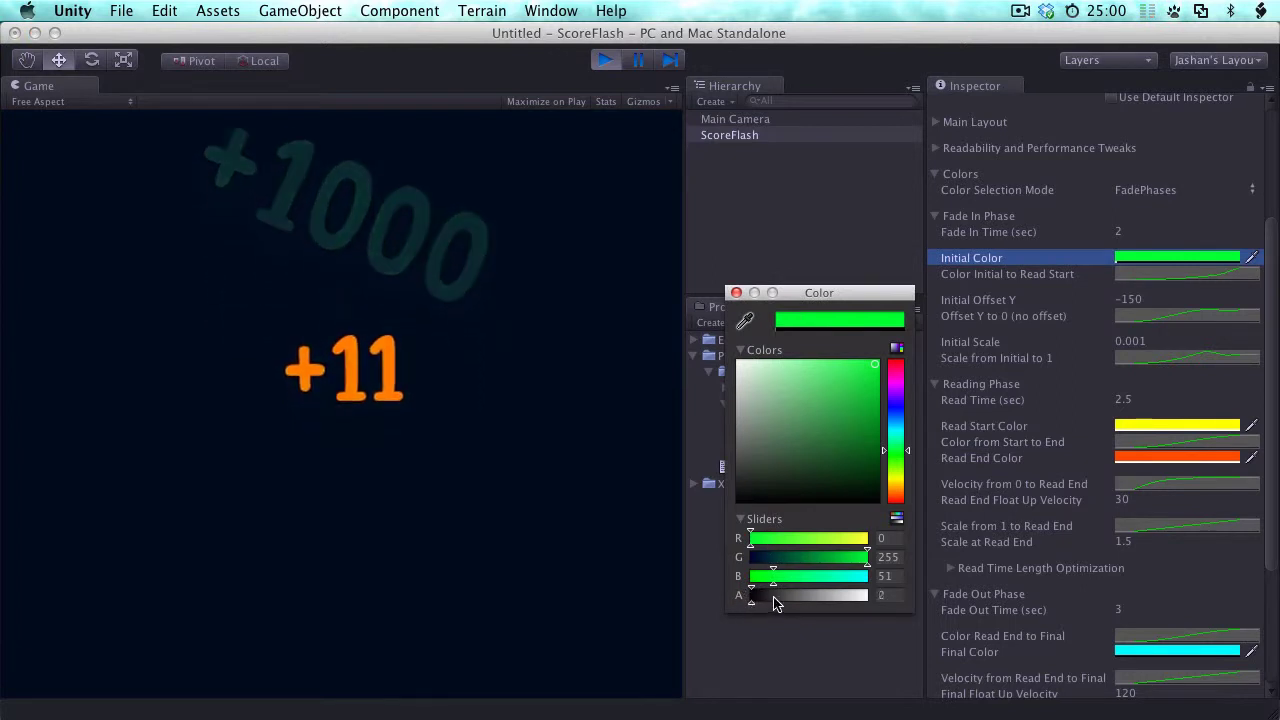
{"action": "left_click_drag", "start_coordinate": [775, 602], "coordinate": [836, 602]}
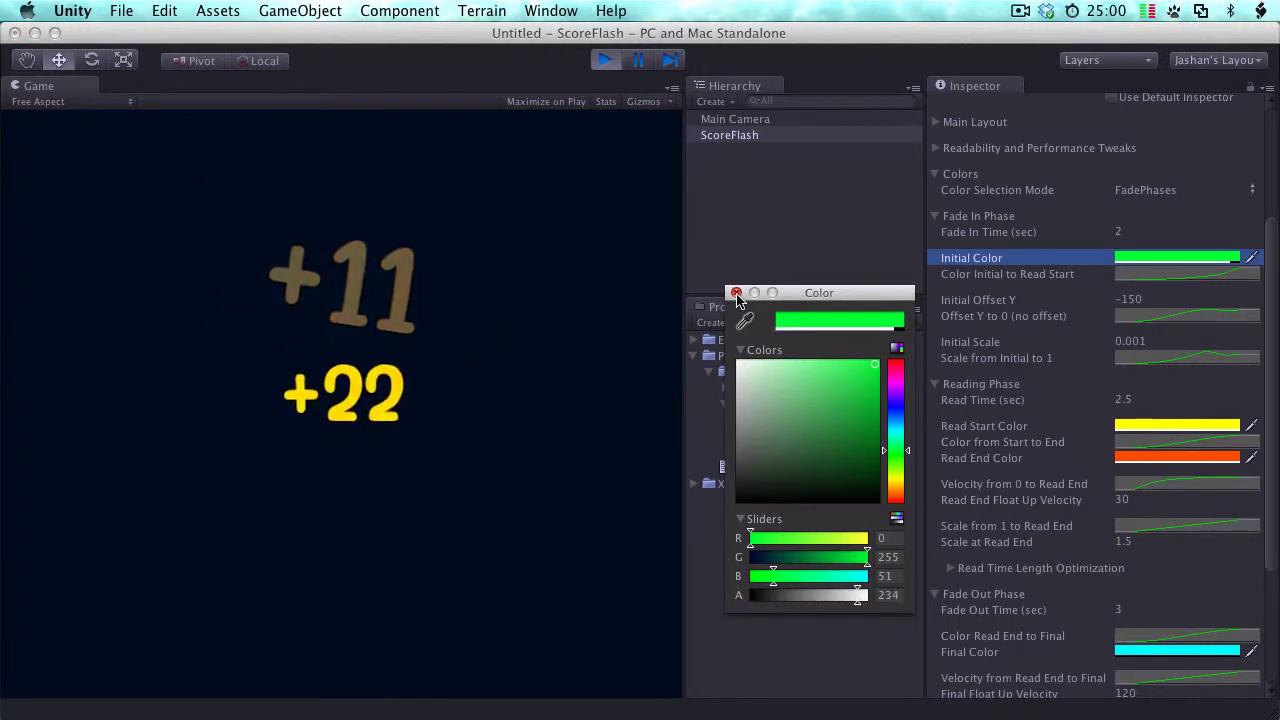
{"action": "left_click", "coordinate": [736, 293]}
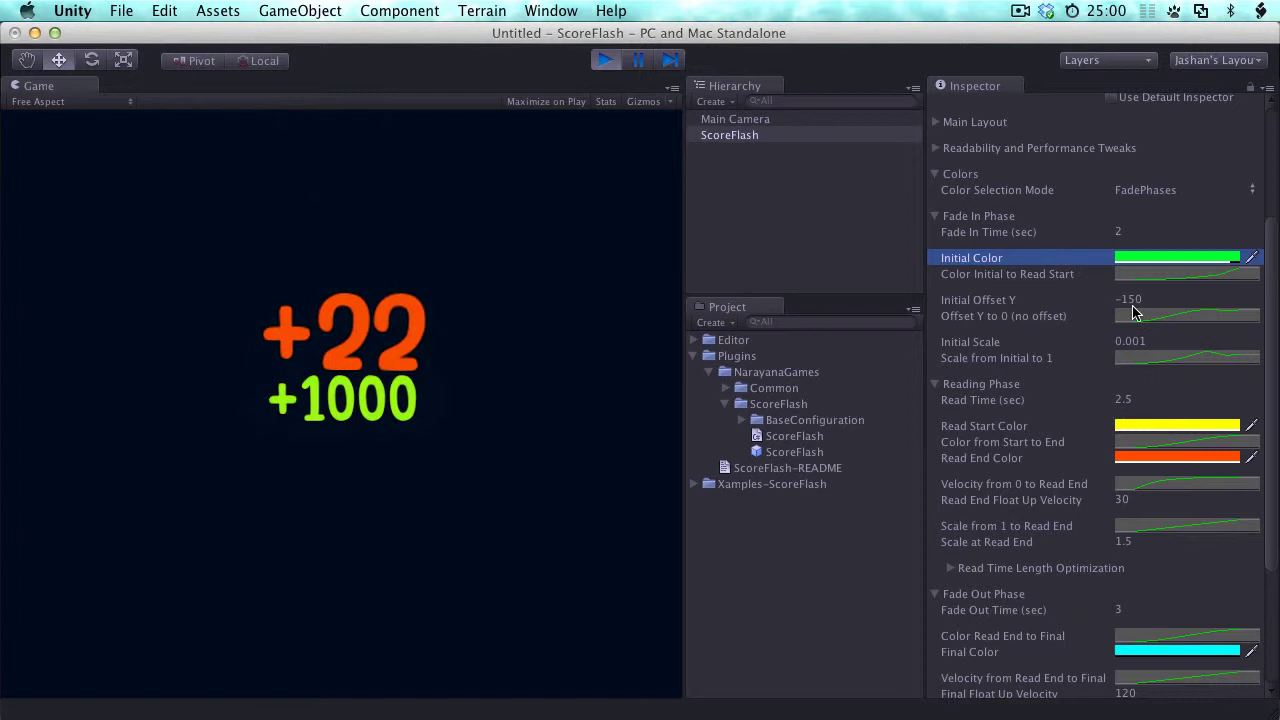
Step: Set the cyan Final Color's alpha to 255
{"action": "left_click", "coordinate": [1165, 651]}
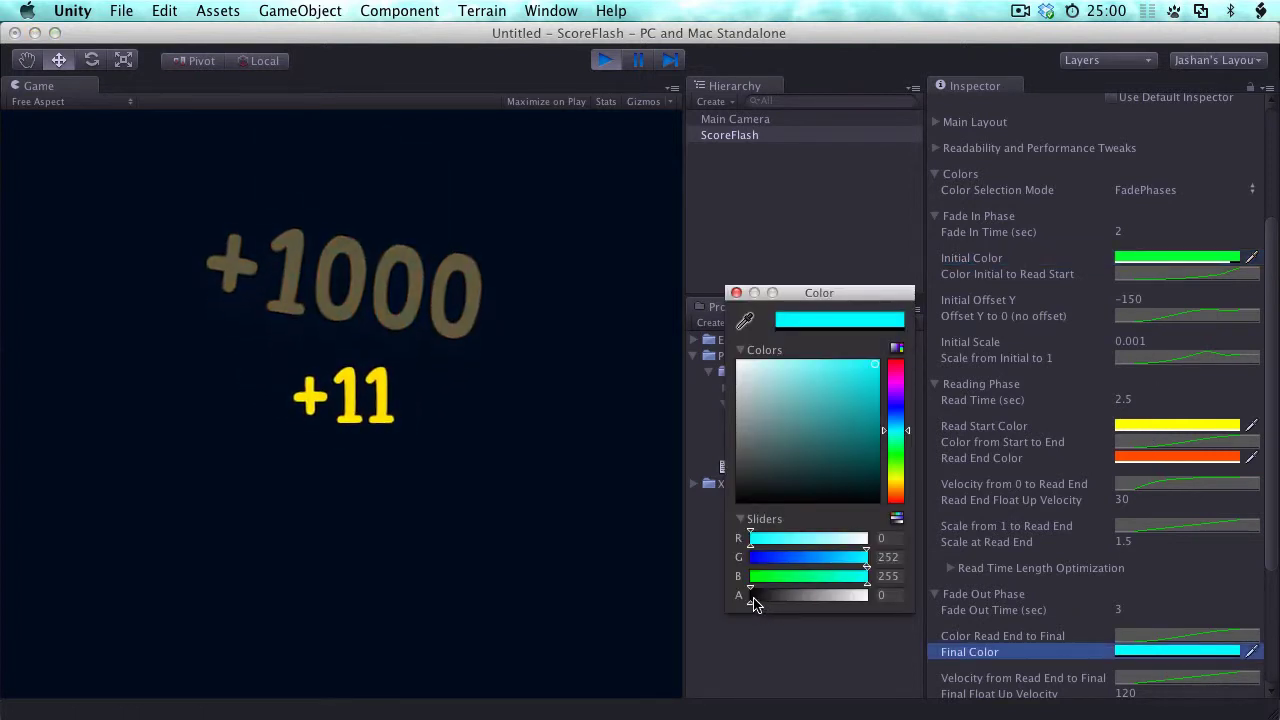
{"action": "left_click_drag", "start_coordinate": [751, 598], "coordinate": [868, 596]}
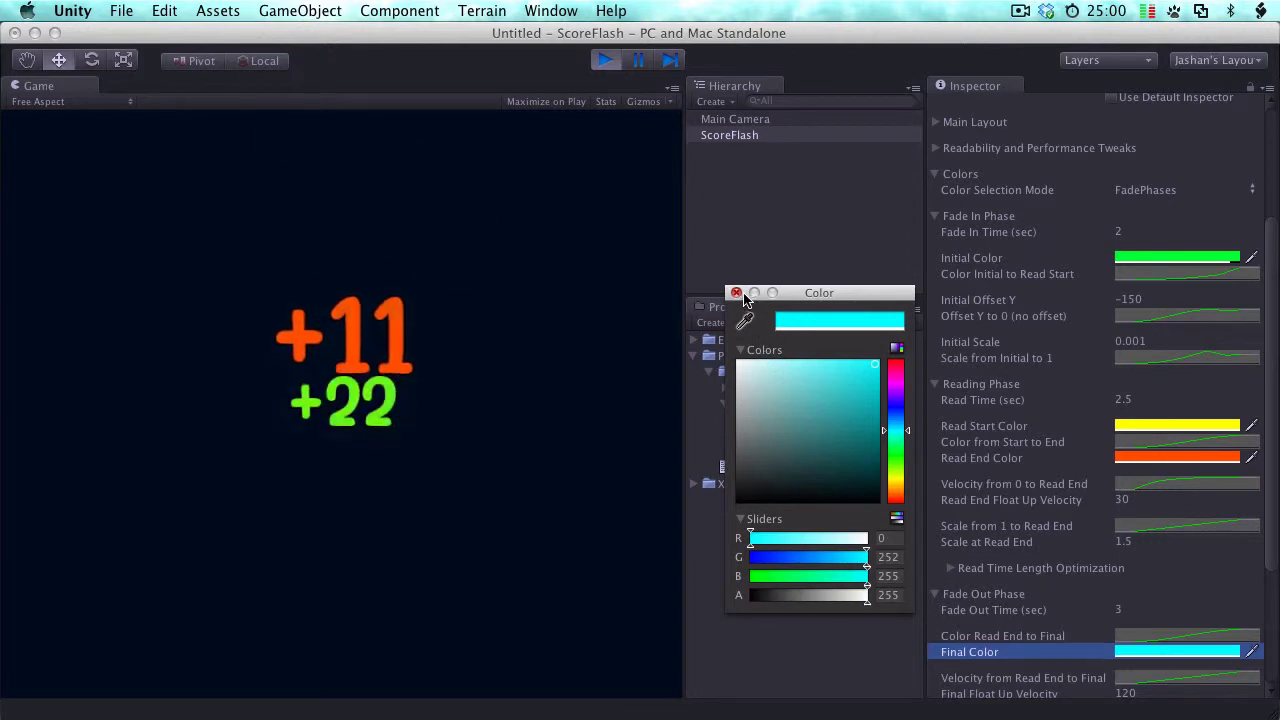
{"action": "left_click", "coordinate": [736, 293]}
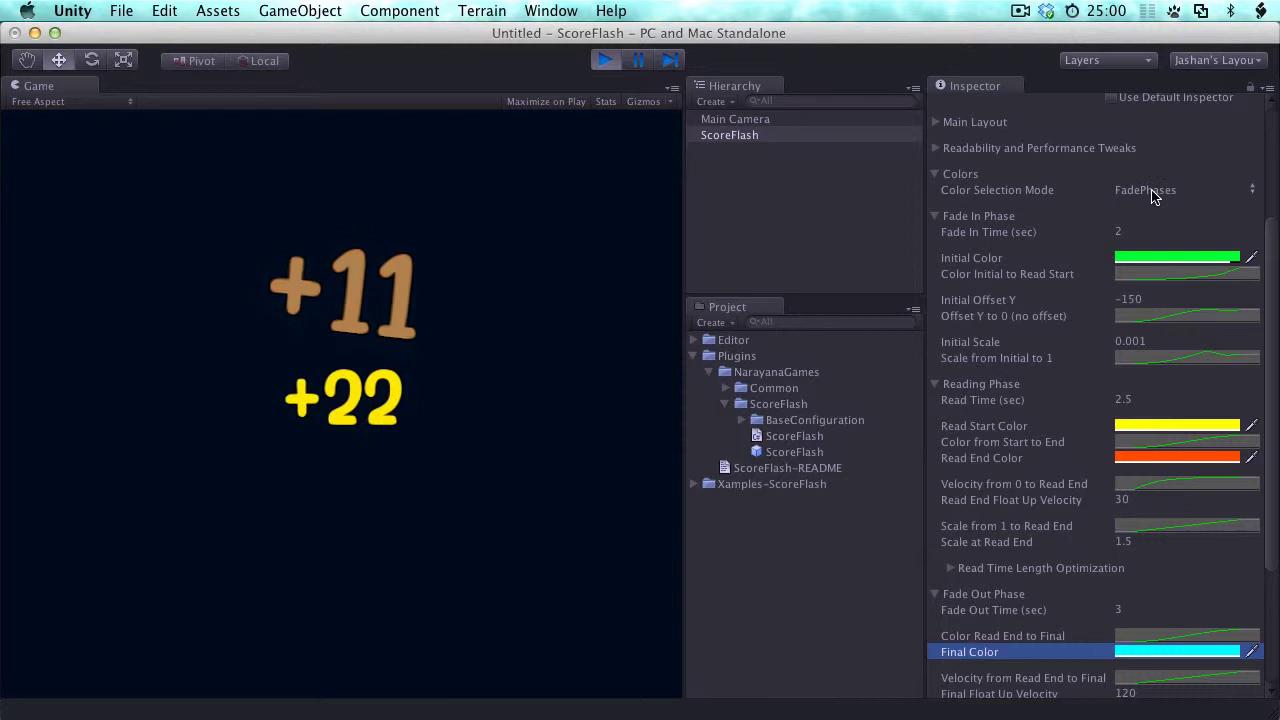
Step: Collapse the Fade In, Reading and Fade Out Phase sections and open the Color Selection Mode dropdown
{"action": "left_click", "coordinate": [936, 217]}
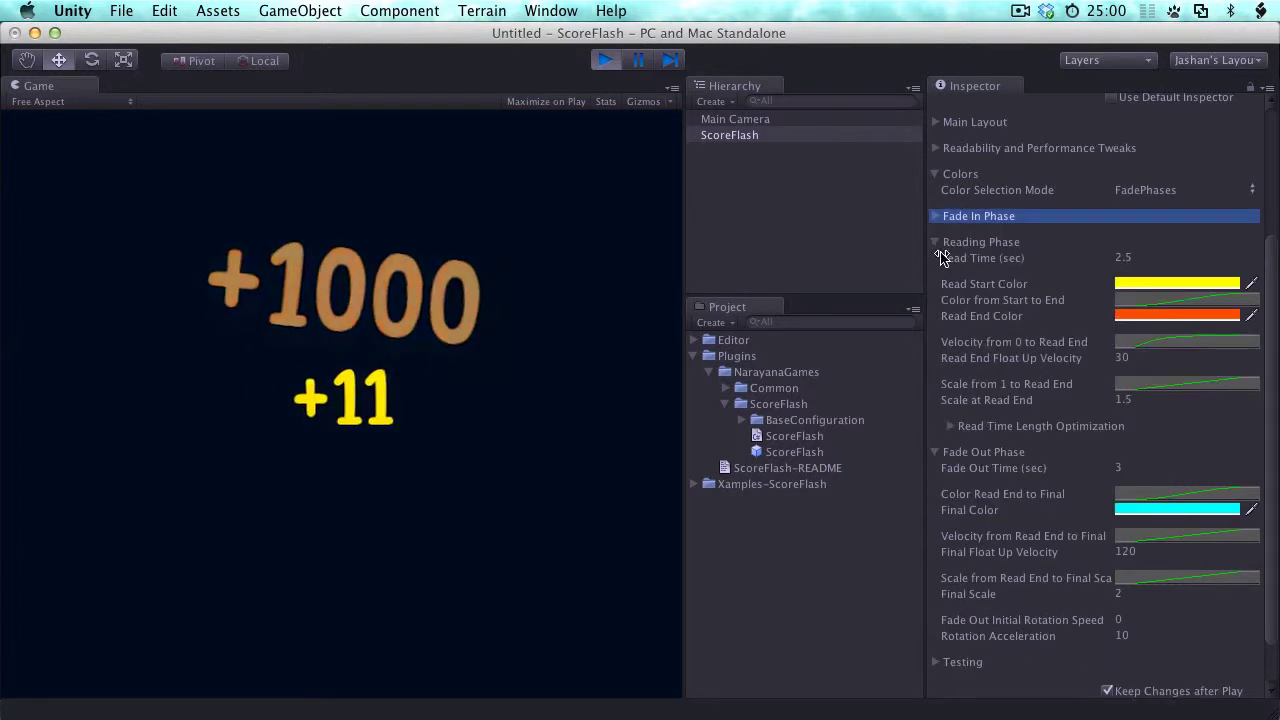
{"action": "left_click", "coordinate": [936, 243]}
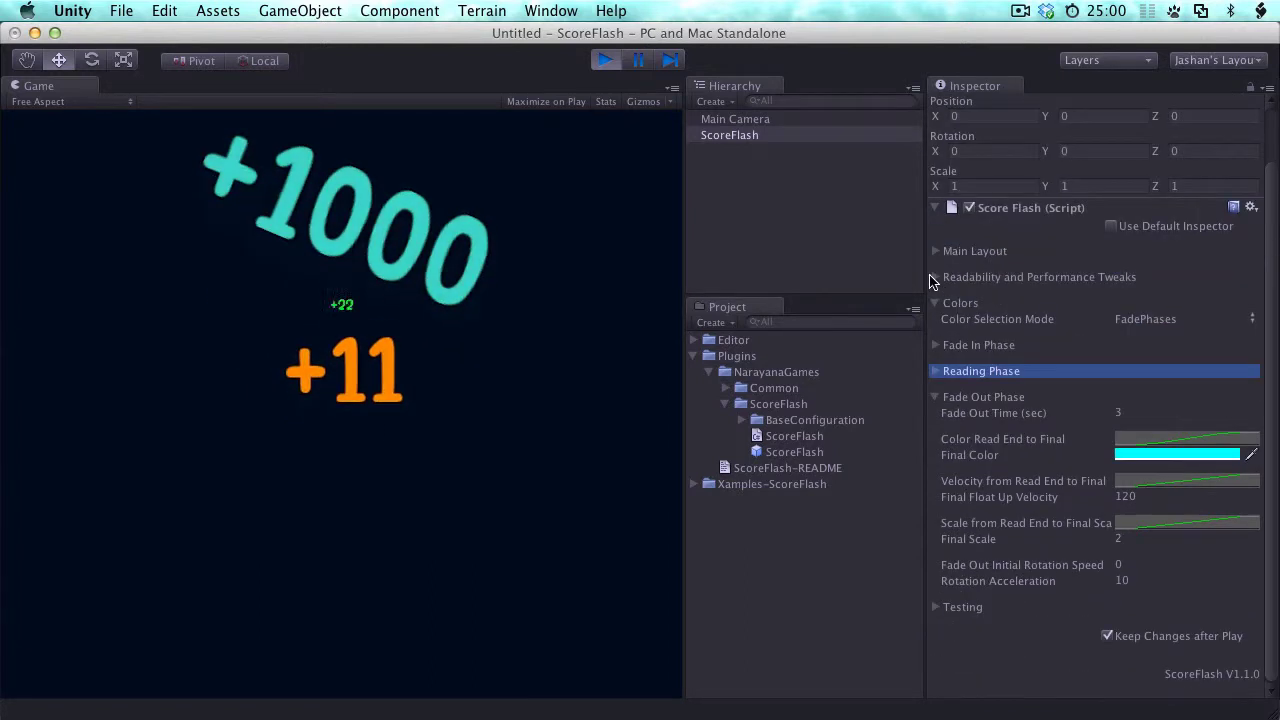
{"action": "left_click", "coordinate": [937, 402]}
{"action": "left_click", "coordinate": [1161, 383]}
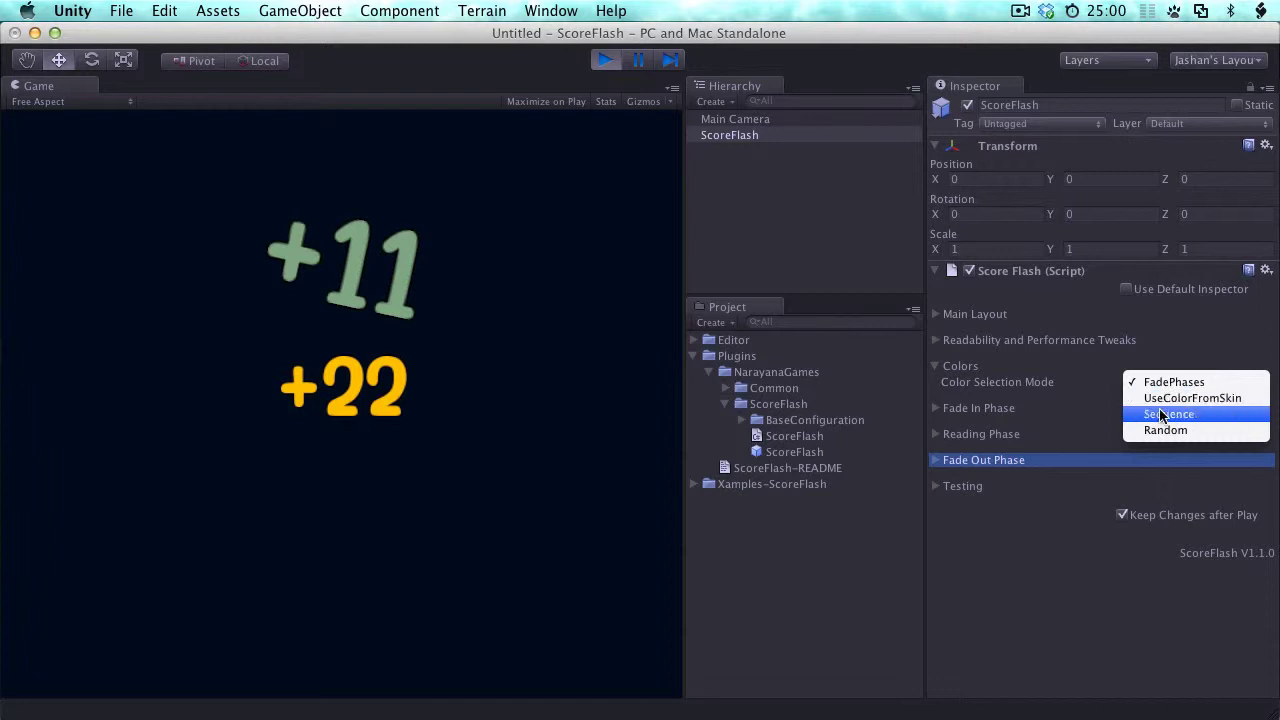
Step: Switch Color Selection Mode to Sequence and review its six colours, yellow through blue
{"action": "left_click", "coordinate": [1162, 414]}
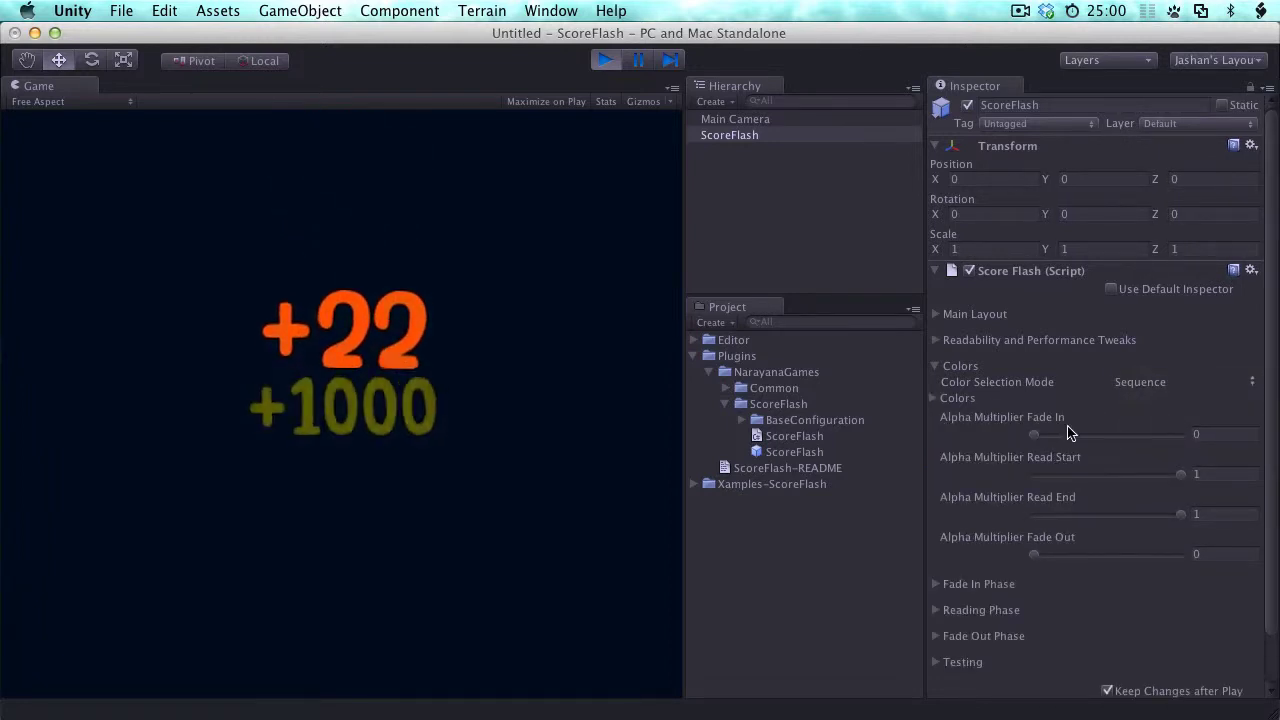
{"action": "left_click", "coordinate": [940, 398]}
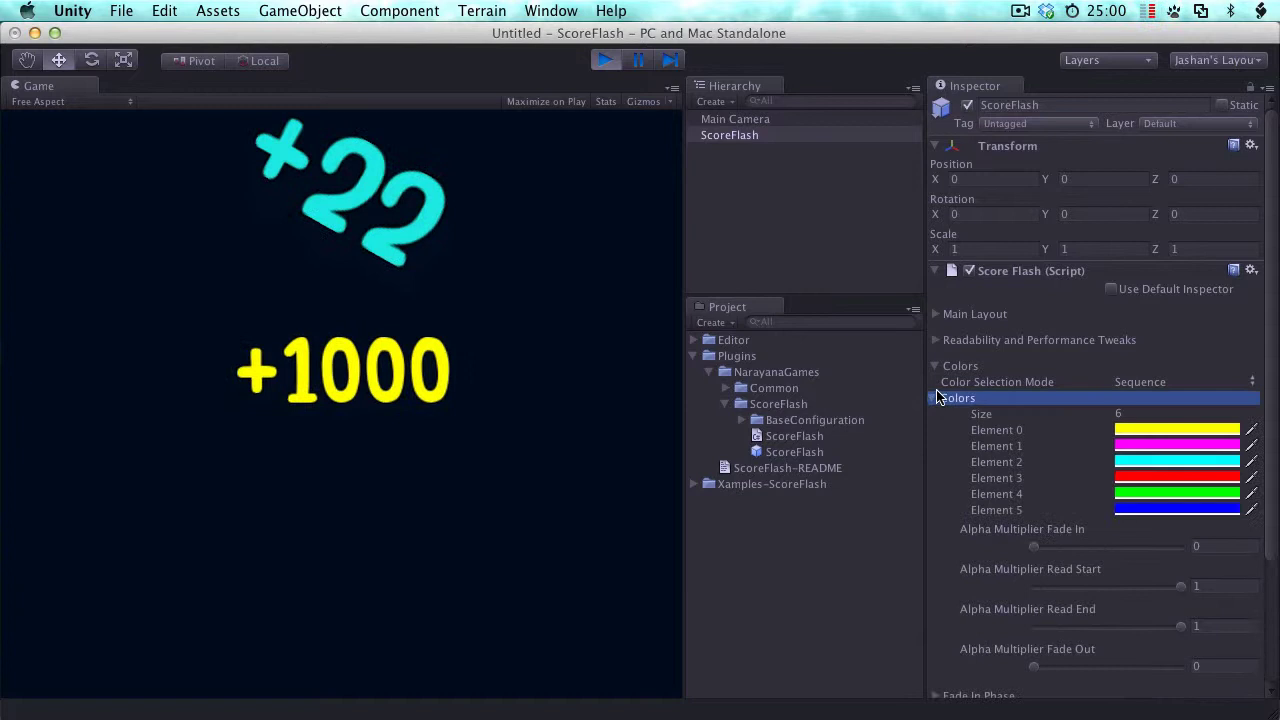
{"action": "left_click", "coordinate": [1000, 431]}
{"action": "left_click", "coordinate": [998, 446]}
{"action": "left_click", "coordinate": [998, 462]}
{"action": "left_click", "coordinate": [998, 494]}
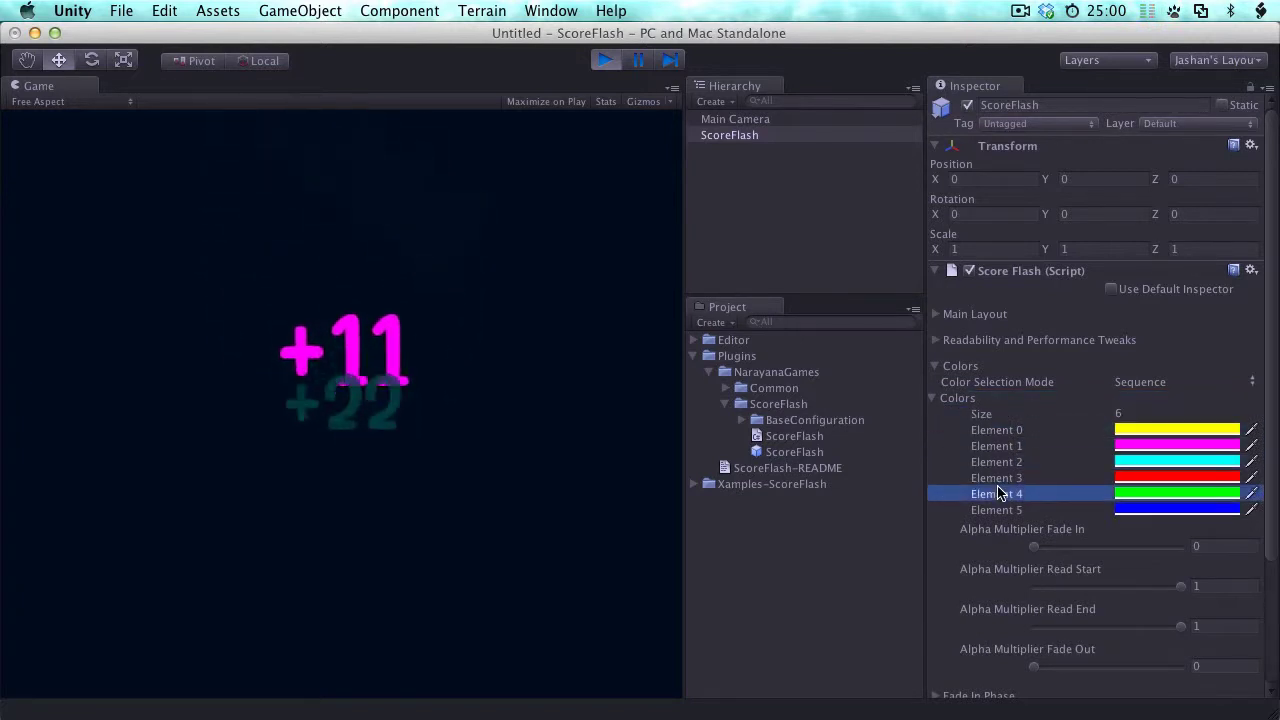
{"action": "left_click", "coordinate": [996, 509]}
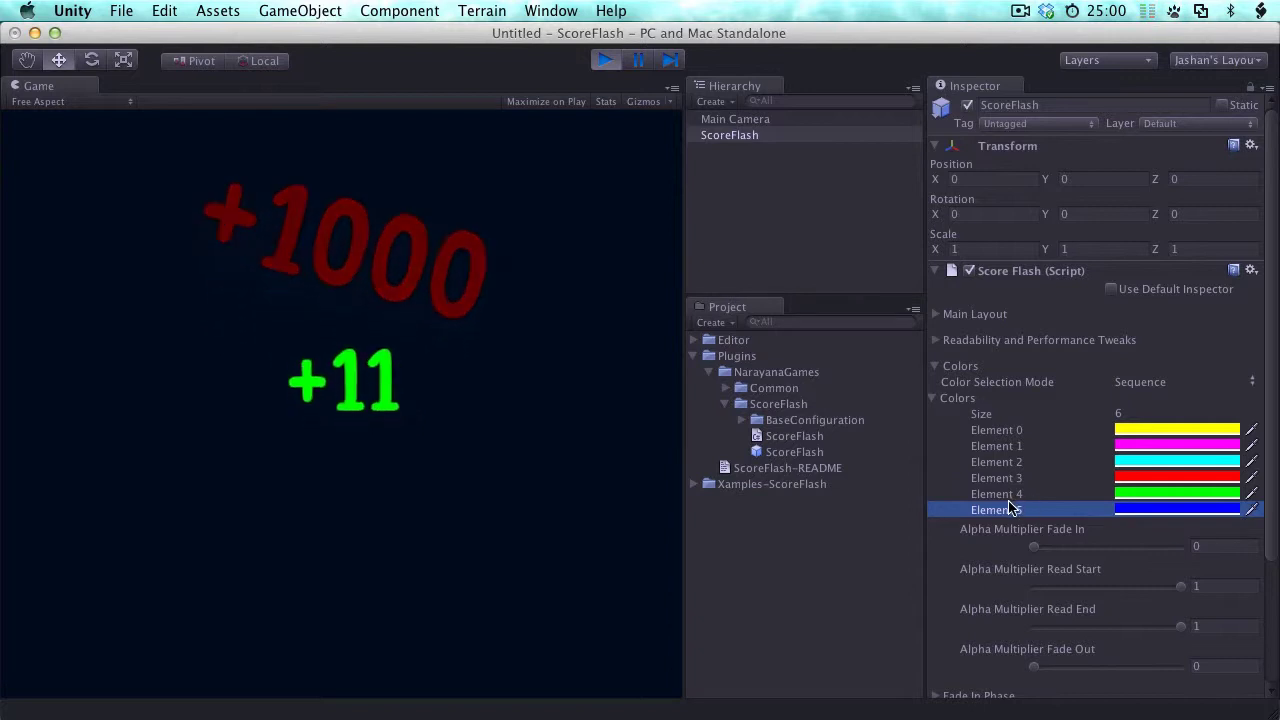
Step: Compare the yellow and magenta entries, then open the colour picker for yellow Element 0
{"action": "left_click", "coordinate": [1003, 432]}
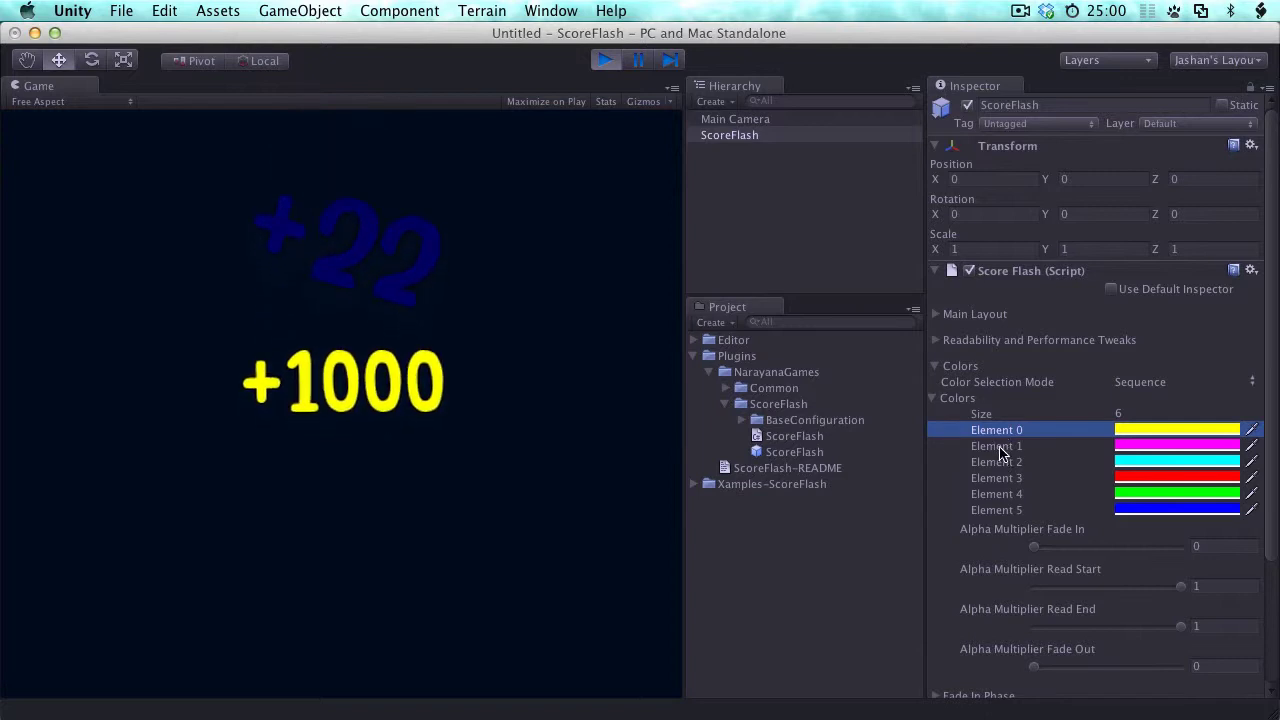
{"action": "left_click", "coordinate": [1003, 447]}
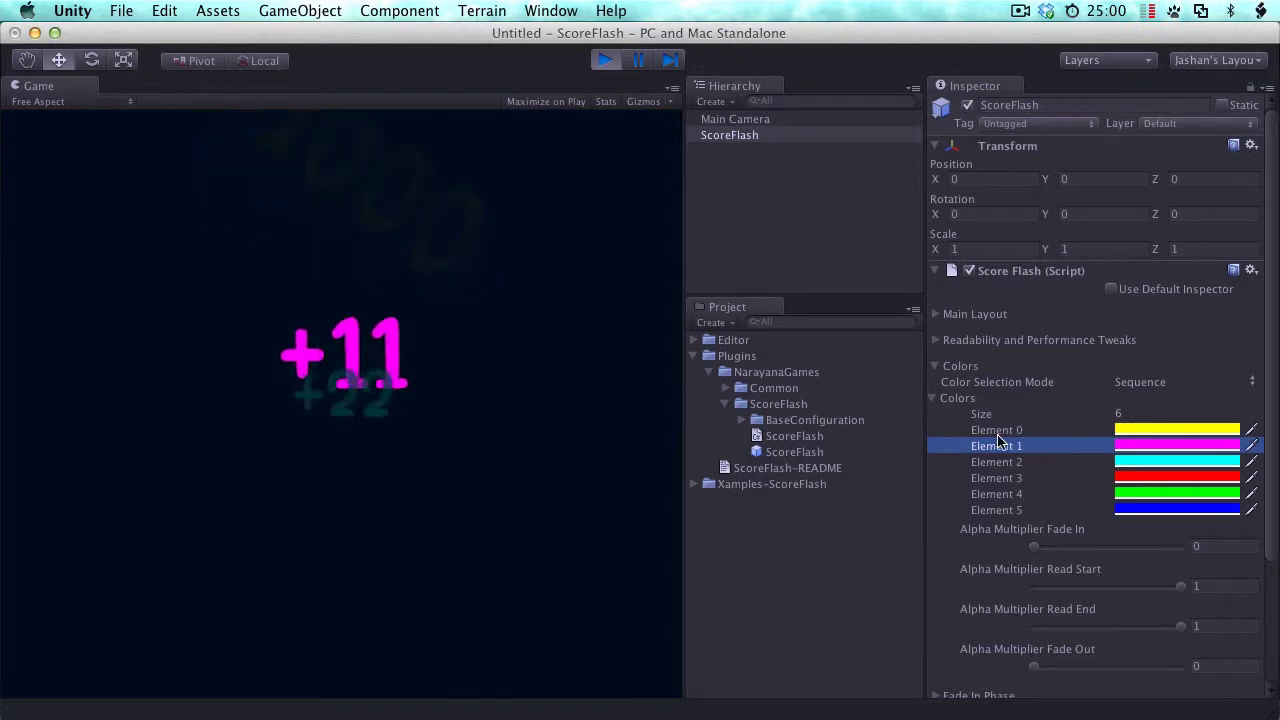
{"action": "left_click", "coordinate": [997, 432]}
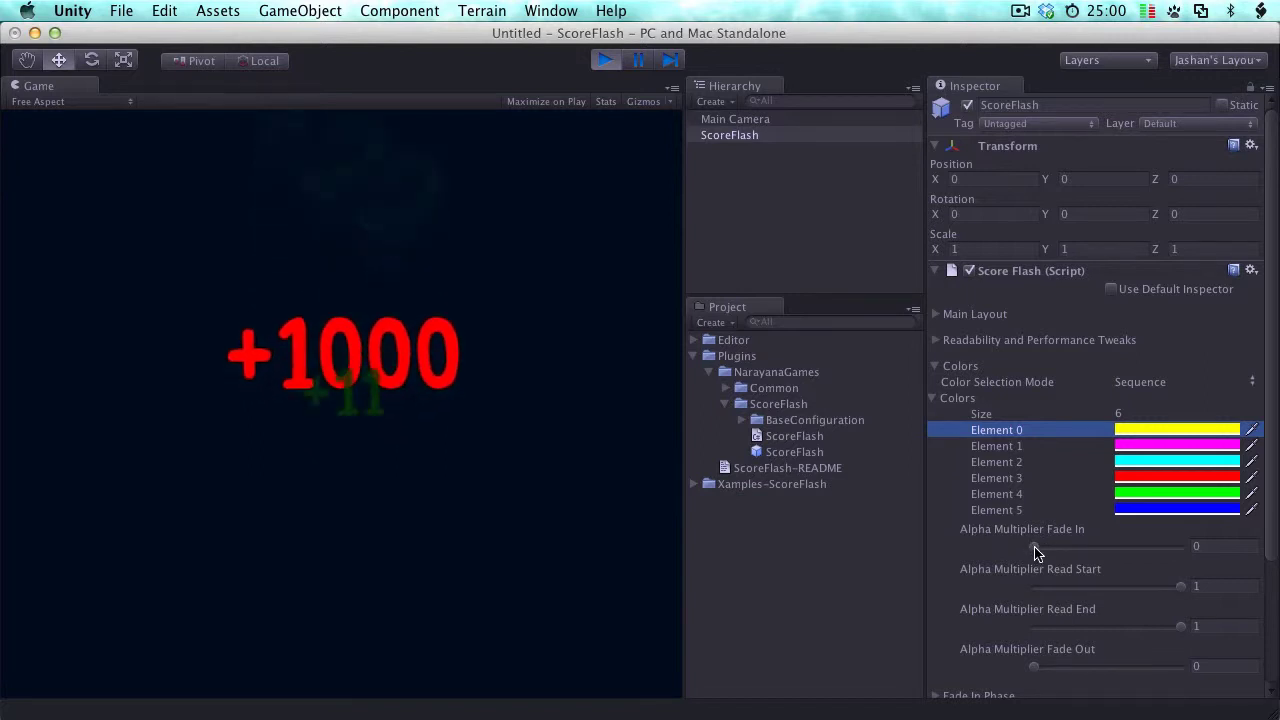
{"action": "left_click", "coordinate": [1145, 432]}
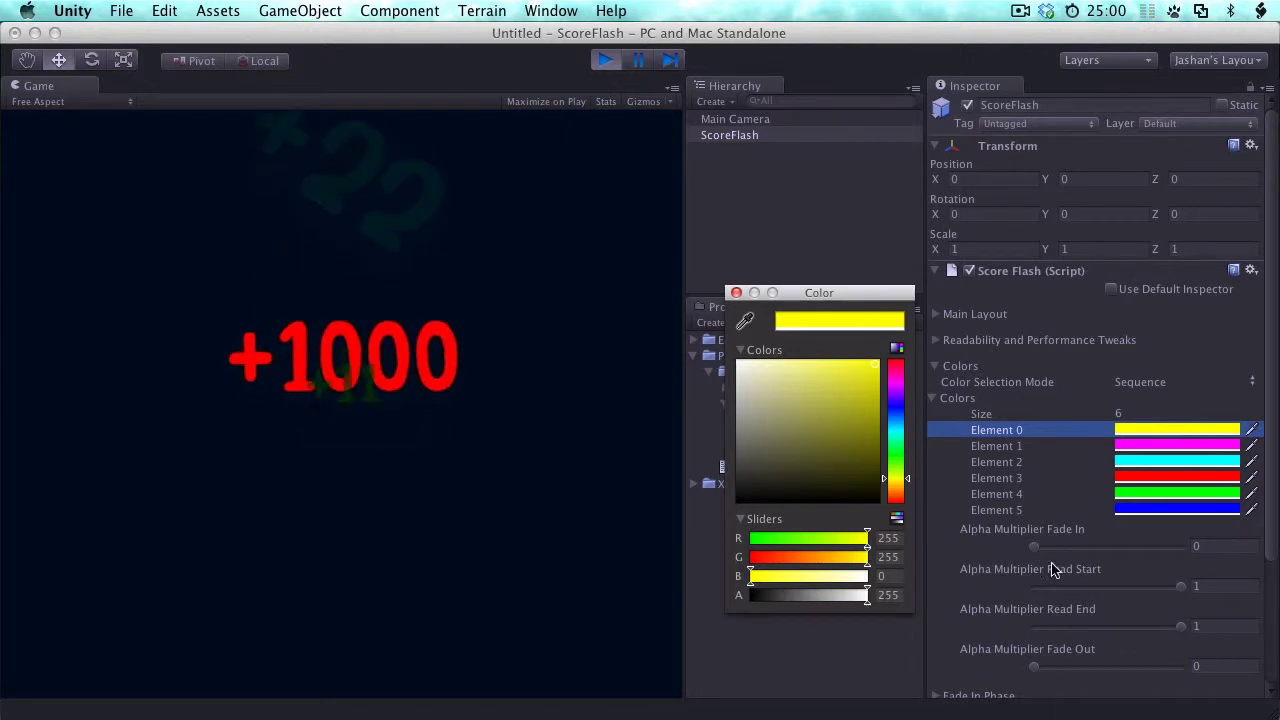
Step: Try the yellow colour's alpha near 5, settle it at 251, and close the picker
{"action": "left_click_drag", "start_coordinate": [863, 594], "coordinate": [793, 597]}
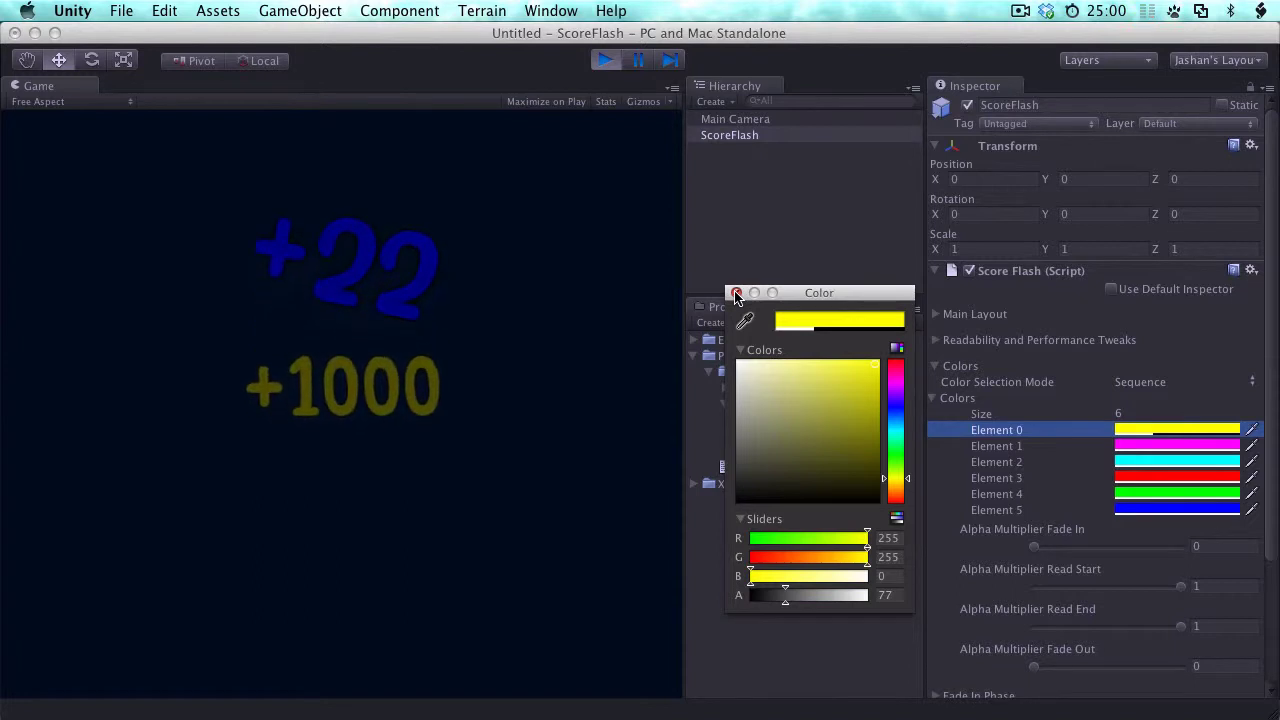
{"action": "left_click_drag", "start_coordinate": [788, 600], "coordinate": [754, 597]}
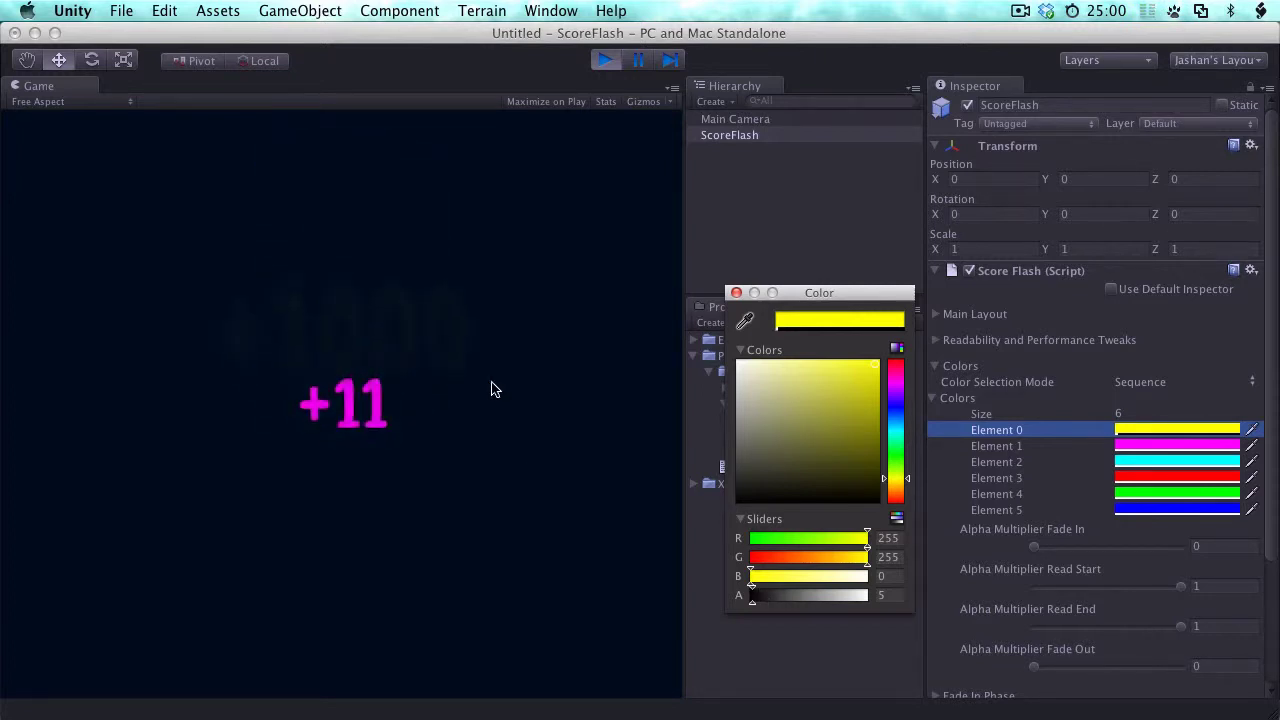
{"action": "left_click_drag", "start_coordinate": [758, 600], "coordinate": [866, 600]}
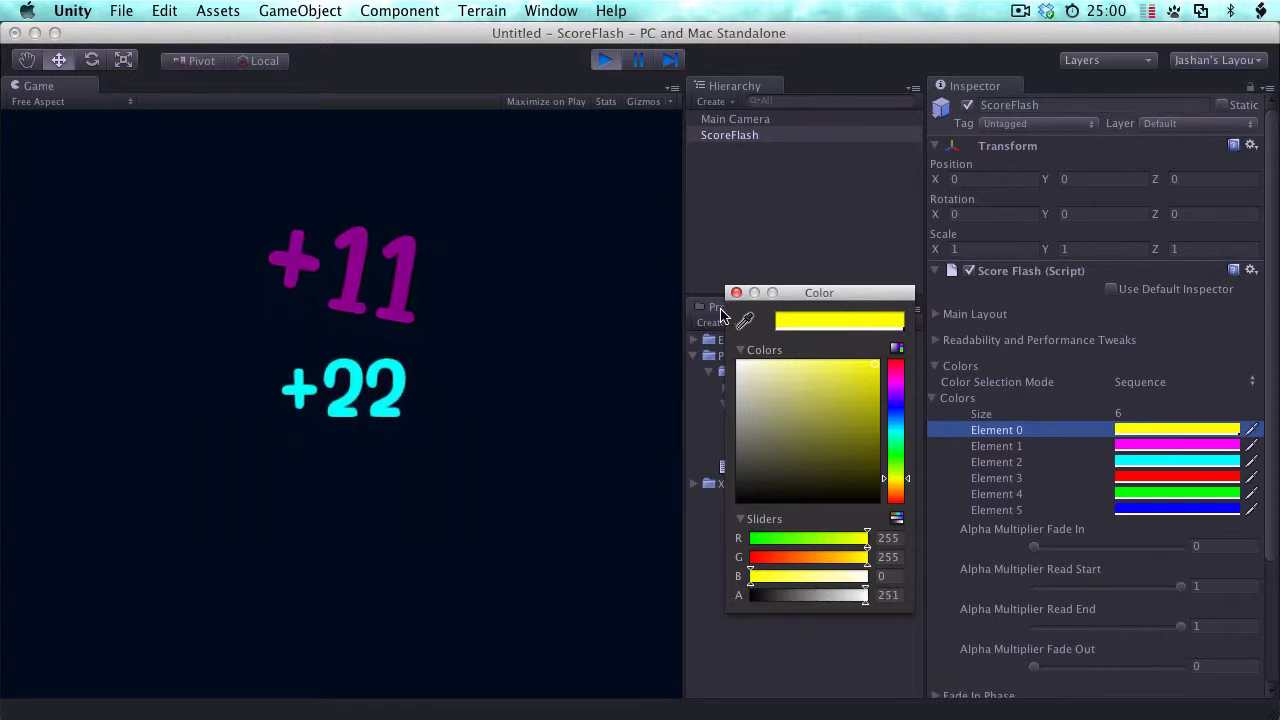
{"action": "left_click", "coordinate": [736, 292]}
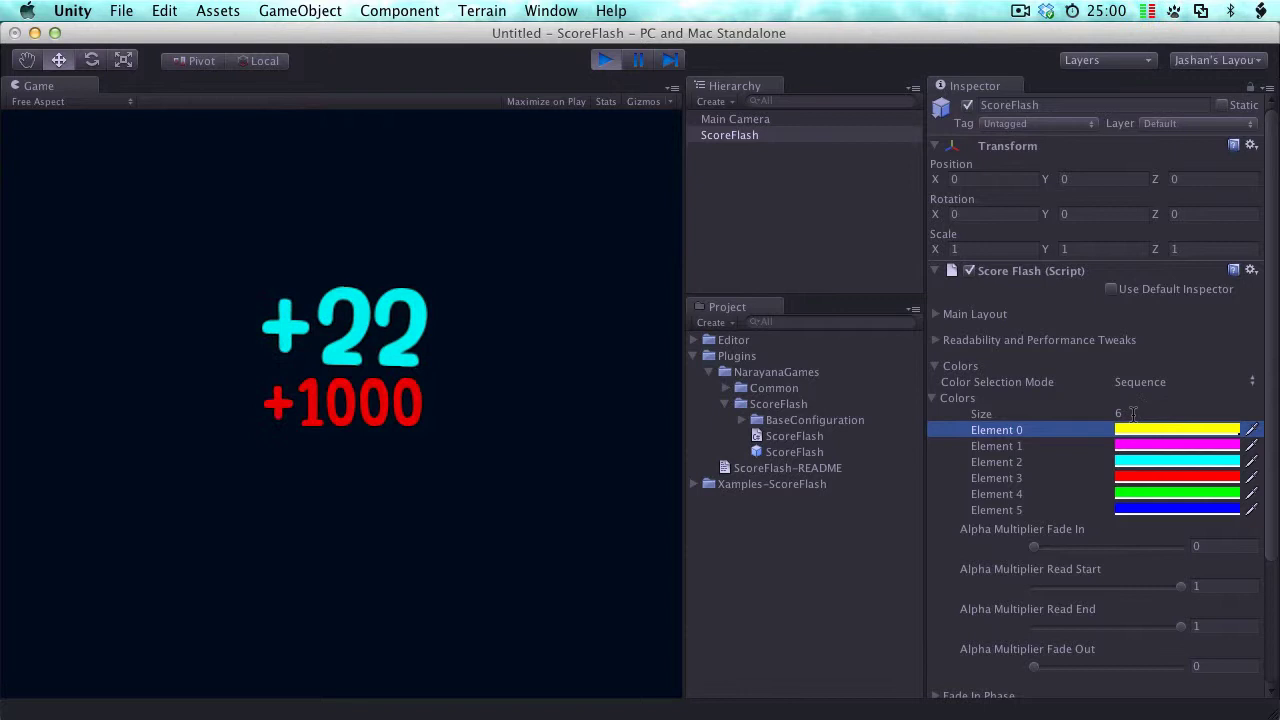
{"action": "left_click", "coordinate": [1148, 433]}
{"action": "left_click", "coordinate": [736, 291]}
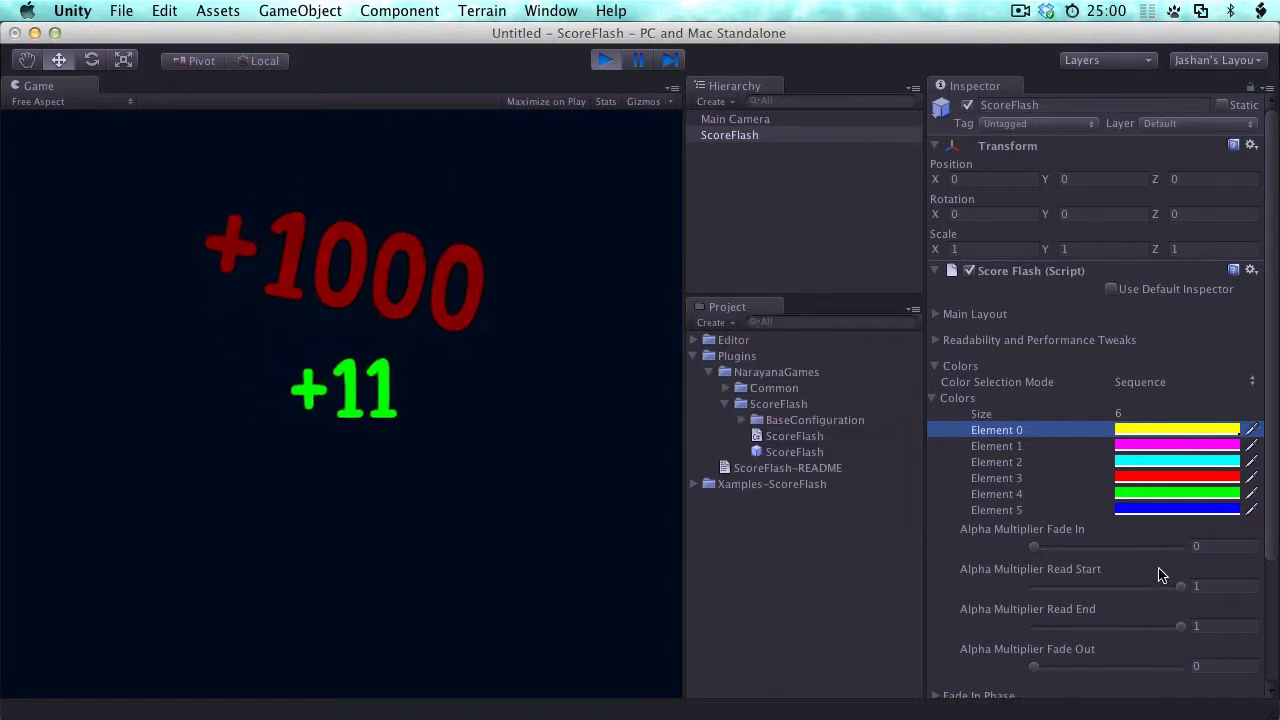
{"action": "scroll", "coordinate": [1106, 530], "scroll_direction": "down", "scroll_amount": 5}
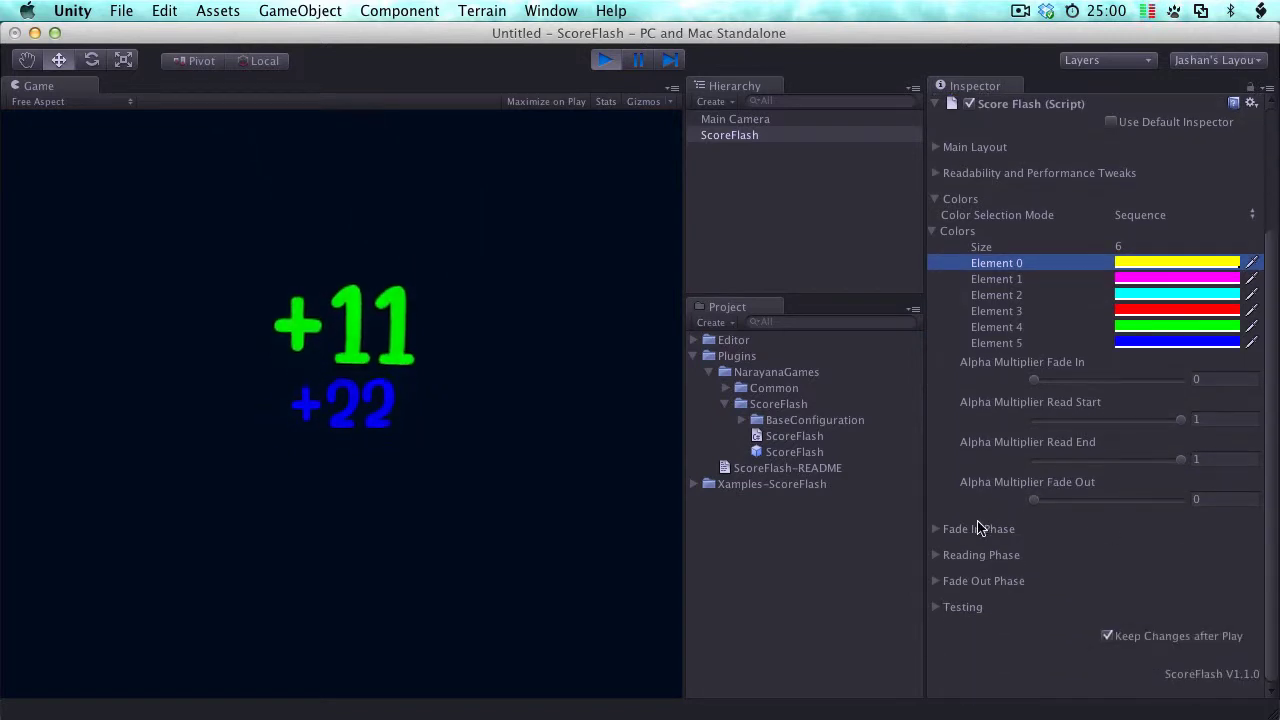
{"action": "left_click", "coordinate": [1158, 218]}
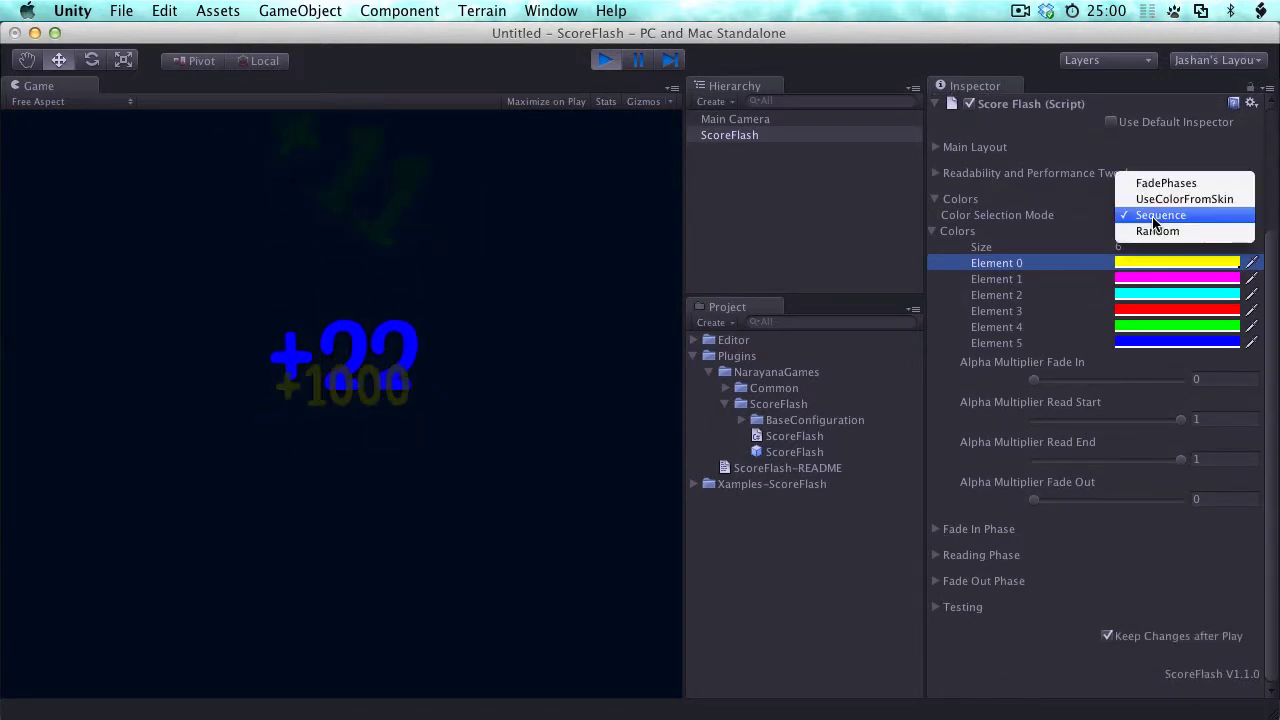
{"action": "left_click", "coordinate": [973, 284]}
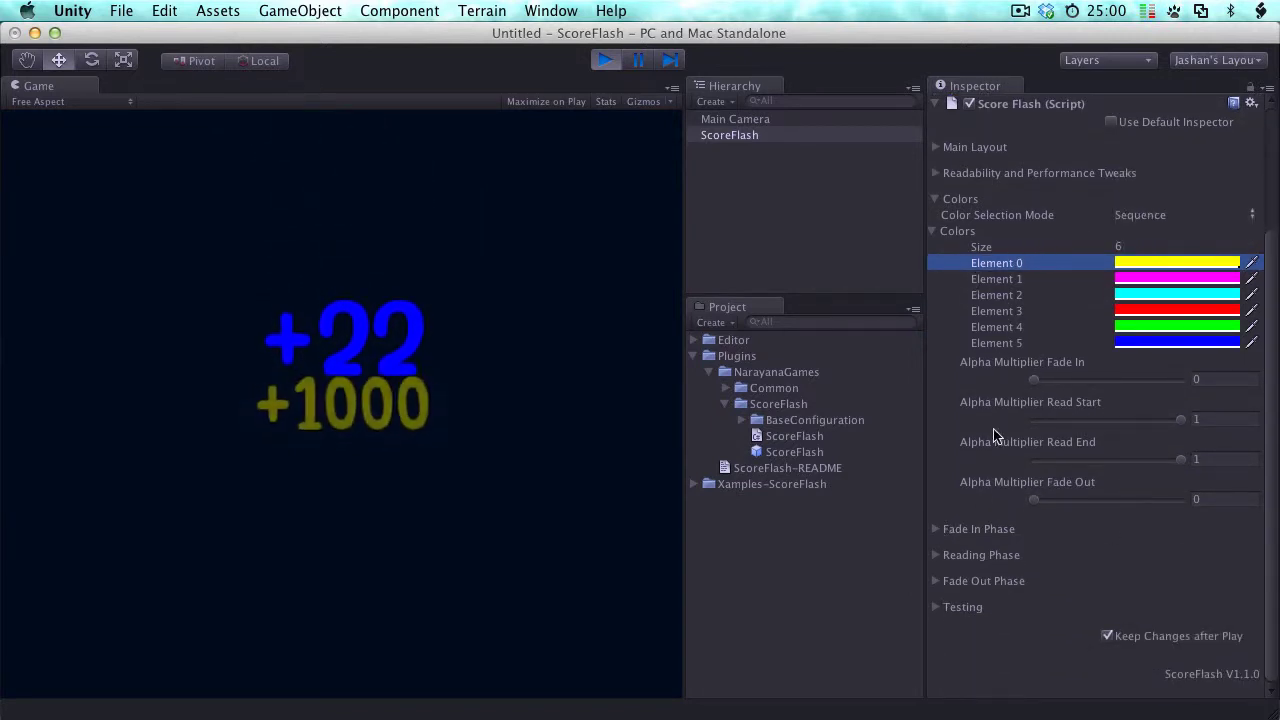
{"action": "left_click", "coordinate": [935, 531]}
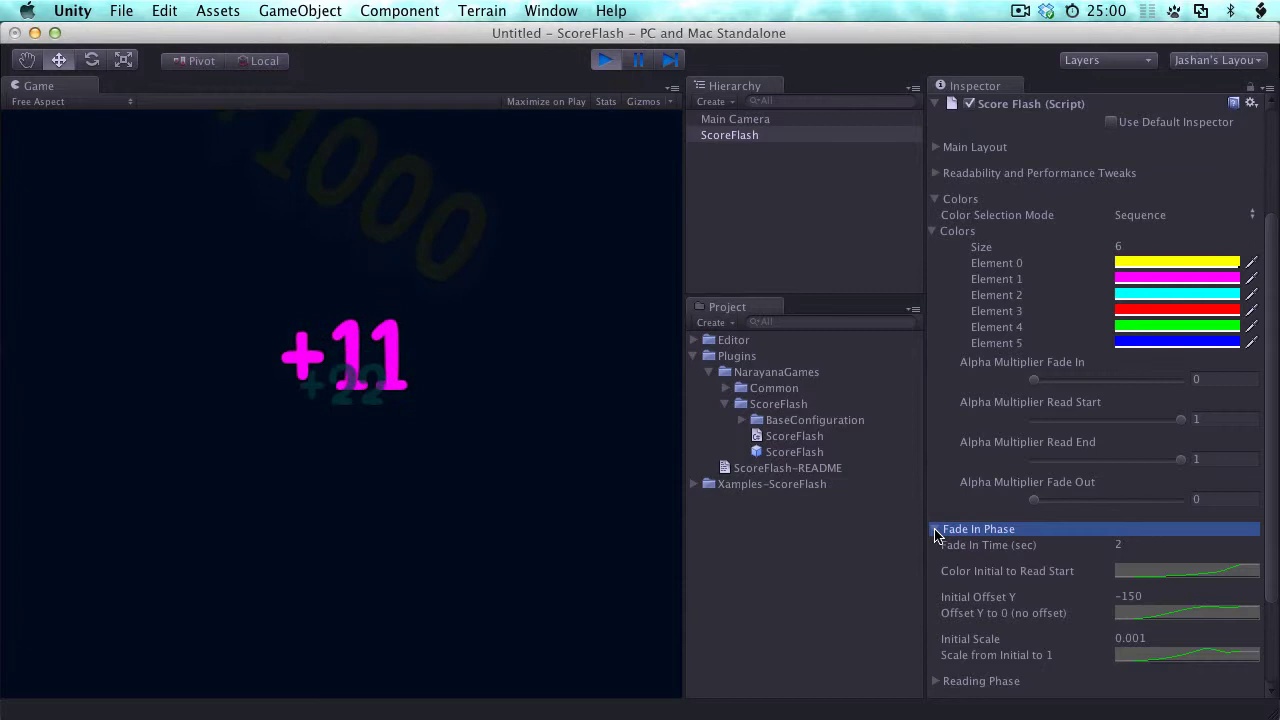
{"action": "left_click", "coordinate": [1163, 574]}
{"action": "left_click", "coordinate": [802, 342]}
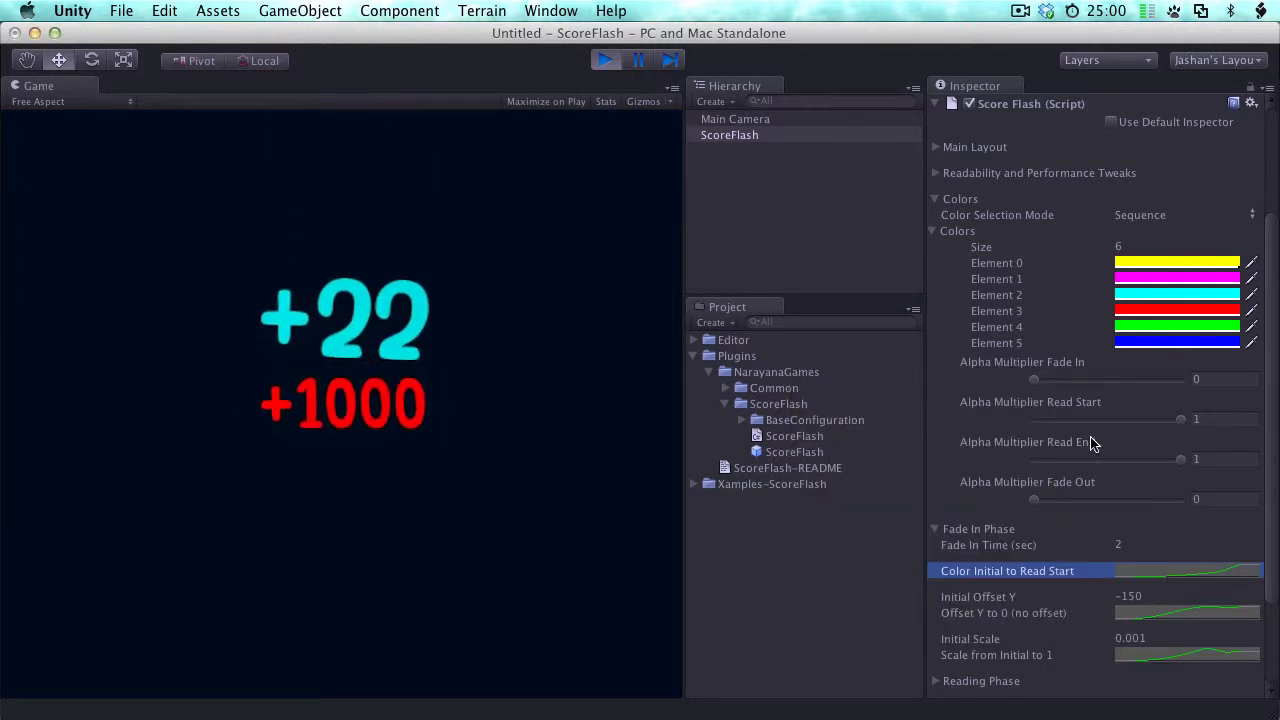
{"action": "scroll", "coordinate": [1080, 440], "scroll_direction": "down", "scroll_amount": 3}
{"action": "left_click", "coordinate": [934, 557]}
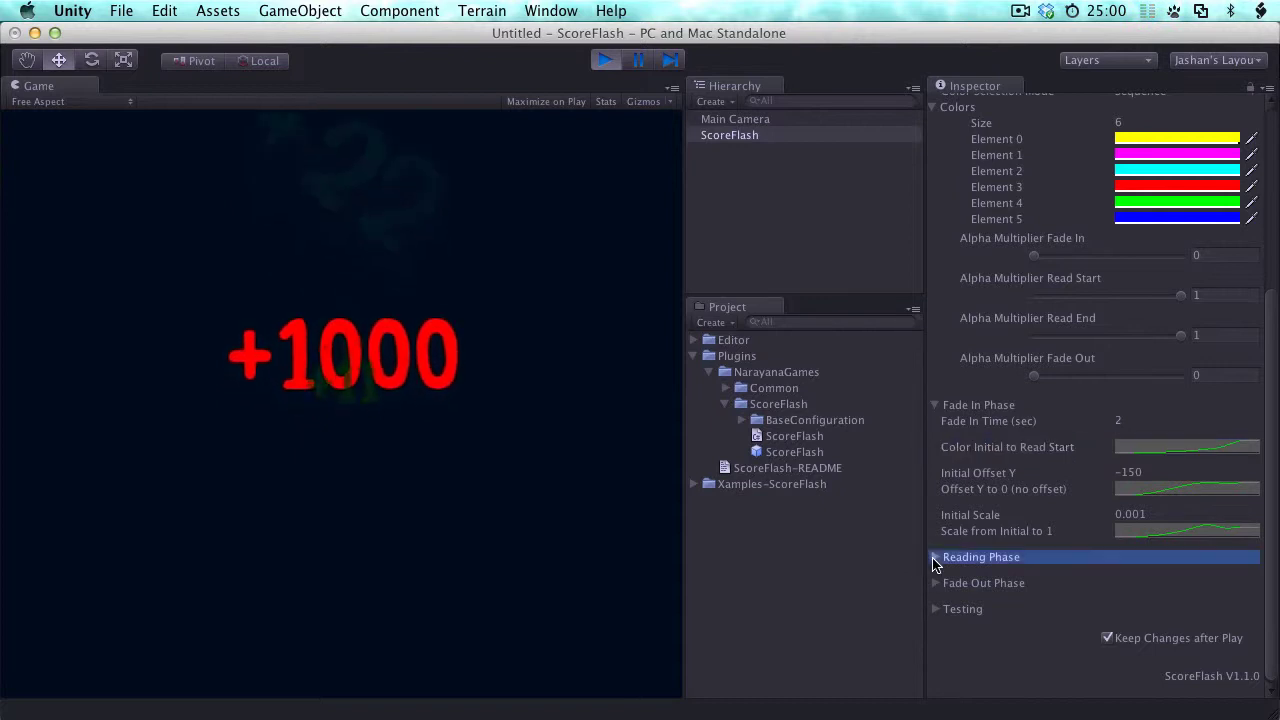
{"action": "scroll", "coordinate": [1000, 540], "scroll_direction": "down", "scroll_amount": 2}
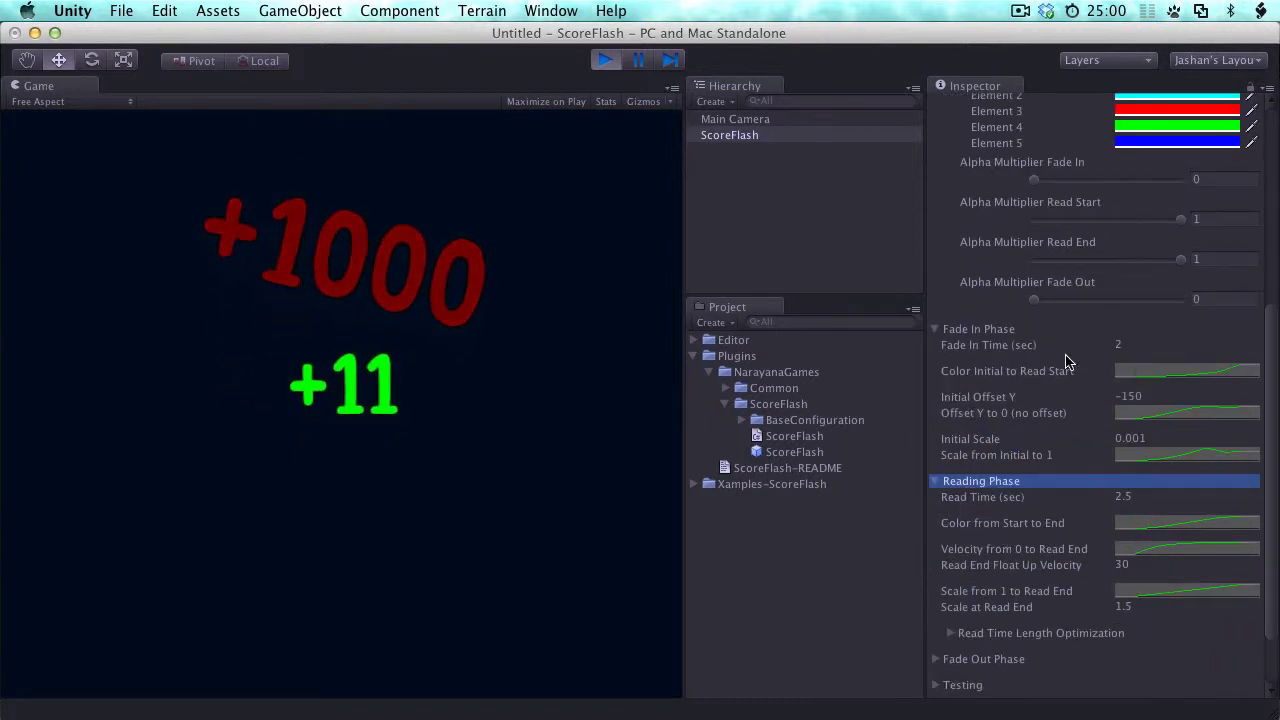
{"action": "left_click", "coordinate": [1000, 128]}
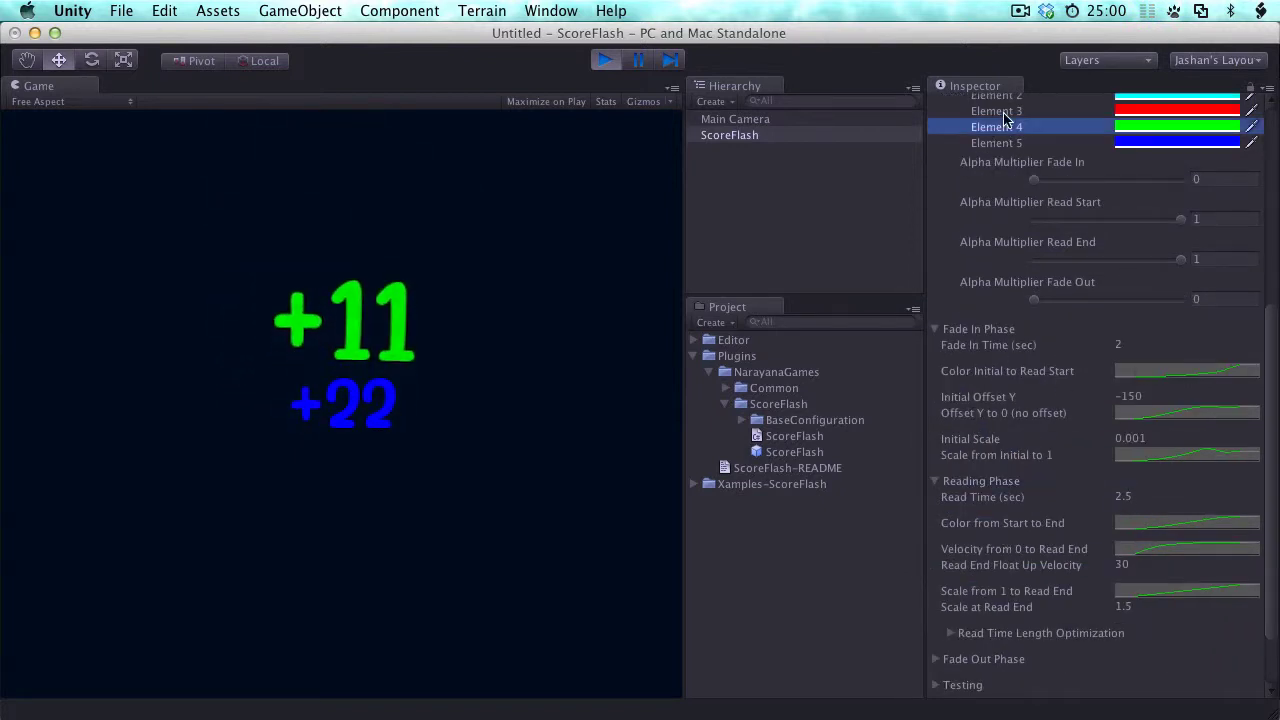
{"action": "left_click", "coordinate": [940, 330]}
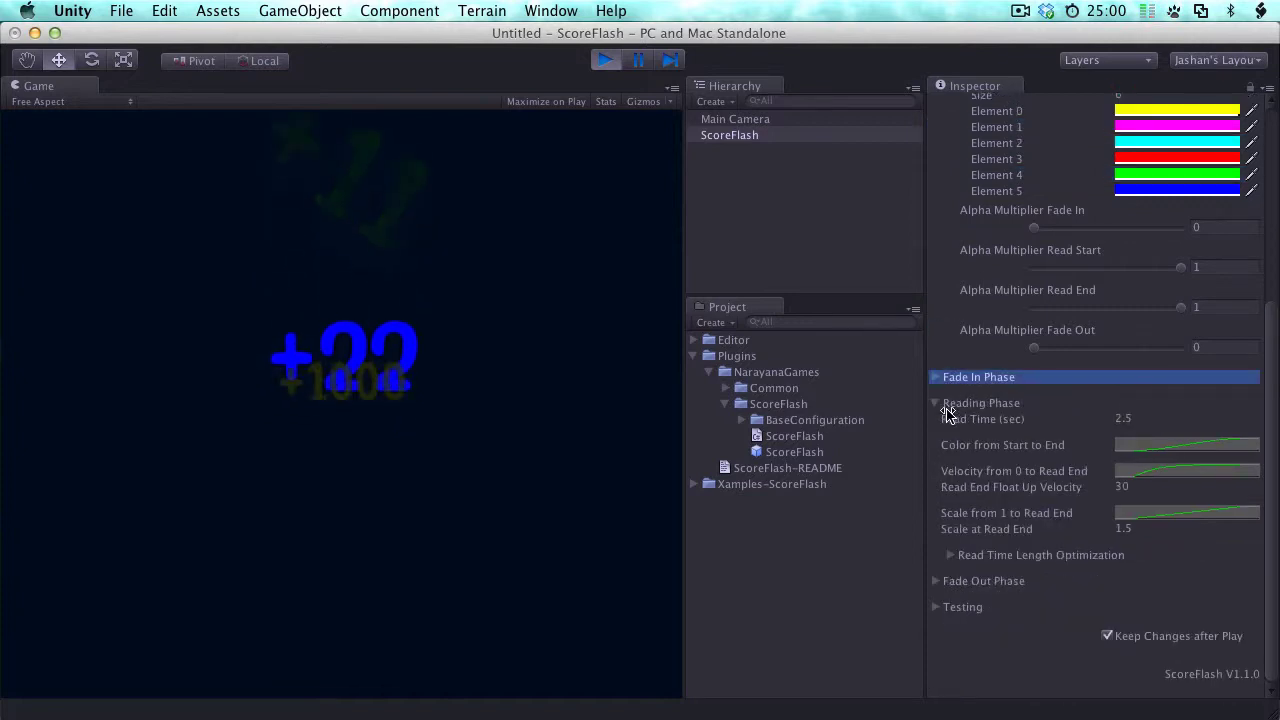
{"action": "left_click", "coordinate": [932, 412]}
{"action": "scroll", "coordinate": [1100, 425], "scroll_direction": "up", "scroll_amount": 5}
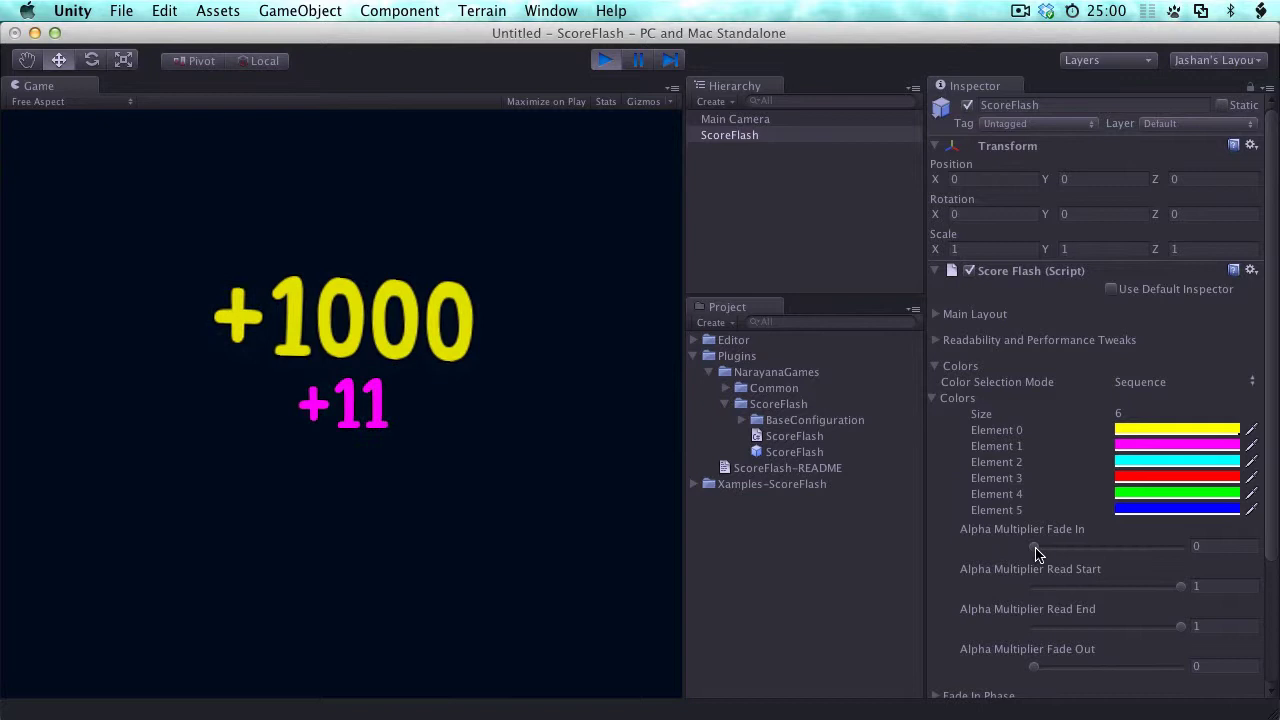
Step: Set Fade In alpha multiplier to 1 and Read End to about 0.93 after trying 0.07
{"action": "left_click_drag", "start_coordinate": [1034, 546], "coordinate": [1185, 547]}
{"action": "left_click_drag", "start_coordinate": [1181, 626], "coordinate": [1236, 666]}
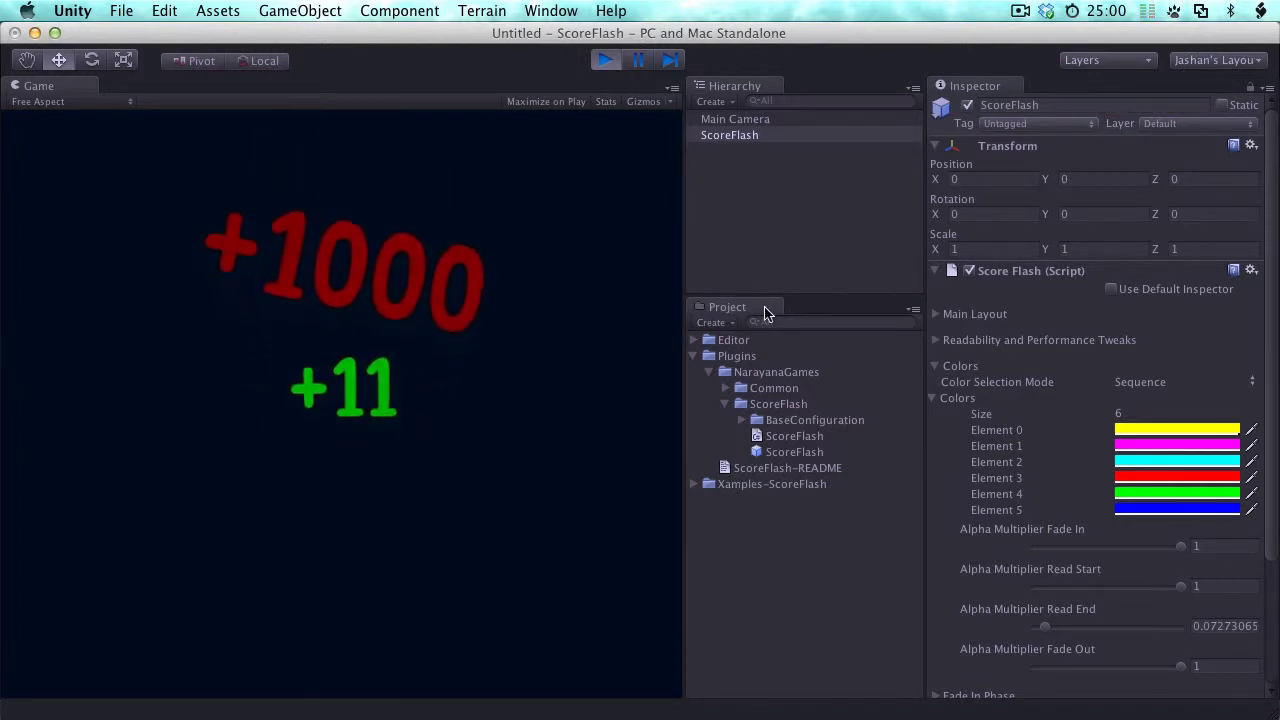
{"action": "left_click_drag", "start_coordinate": [1044, 627], "coordinate": [1165, 630]}
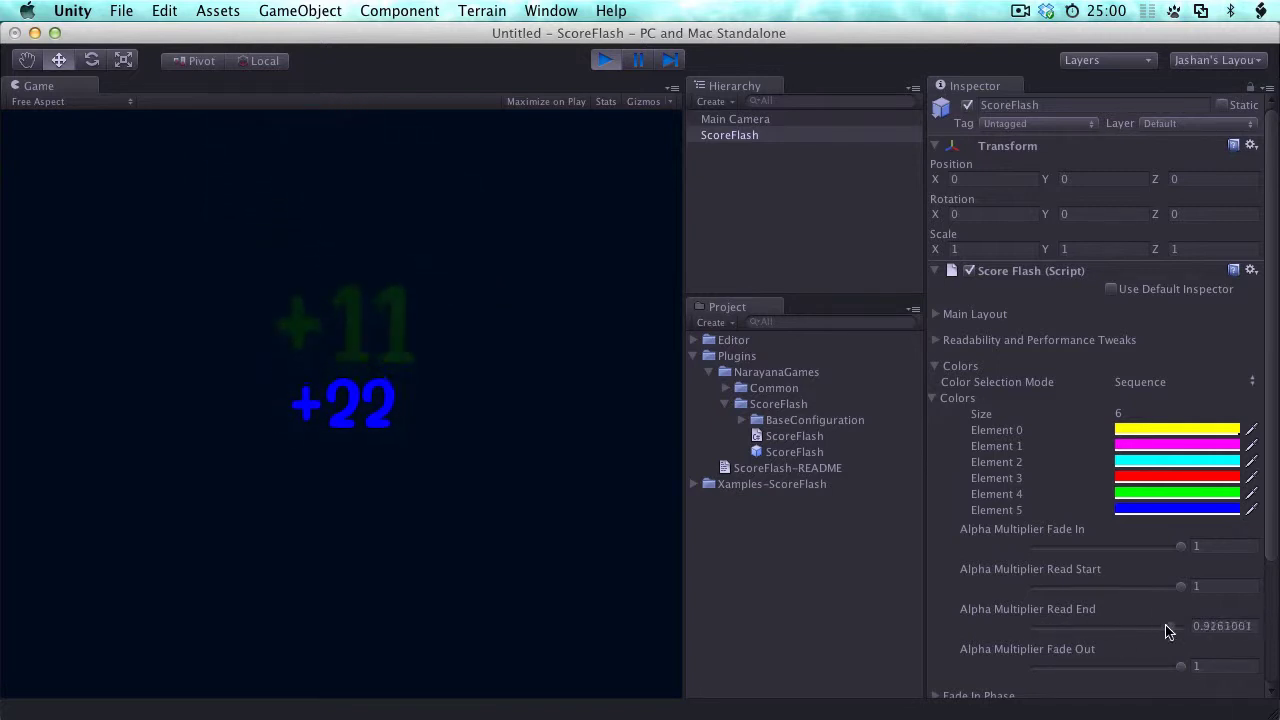
{"action": "left_click", "coordinate": [1128, 390]}
{"action": "left_click", "coordinate": [1130, 397]}
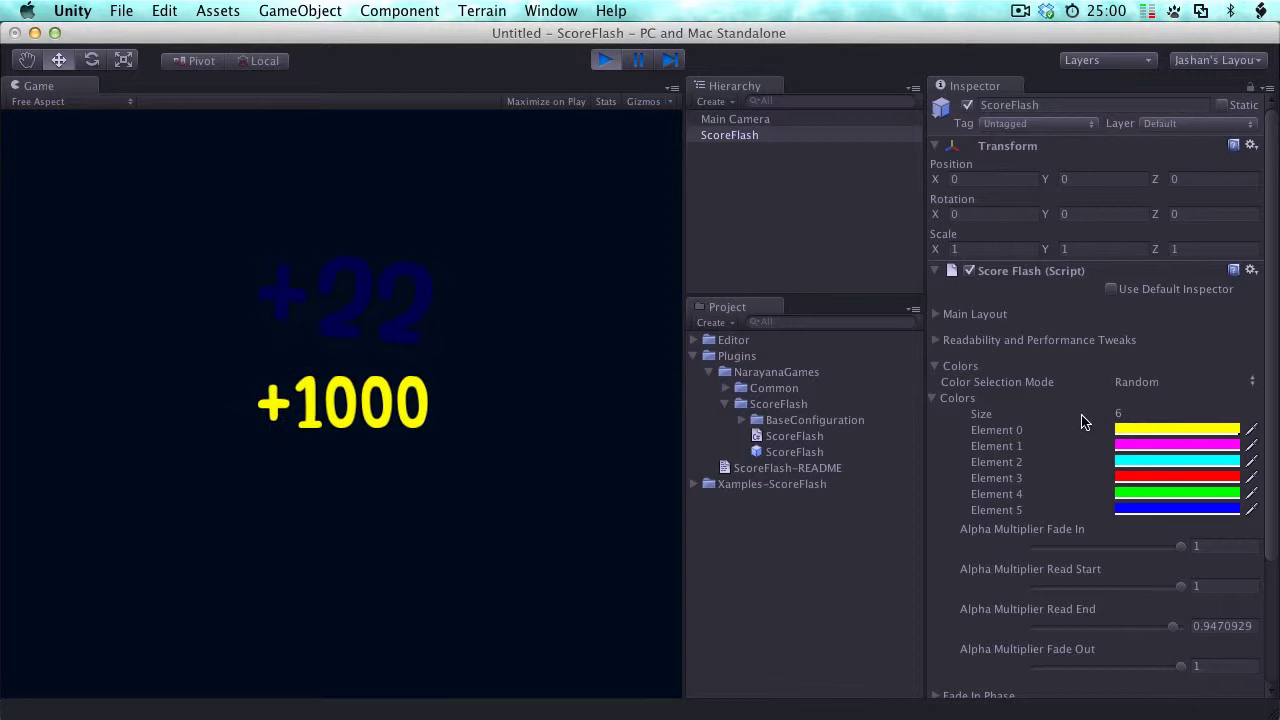
{"action": "left_click", "coordinate": [1001, 432]}
{"action": "left_click", "coordinate": [1000, 446]}
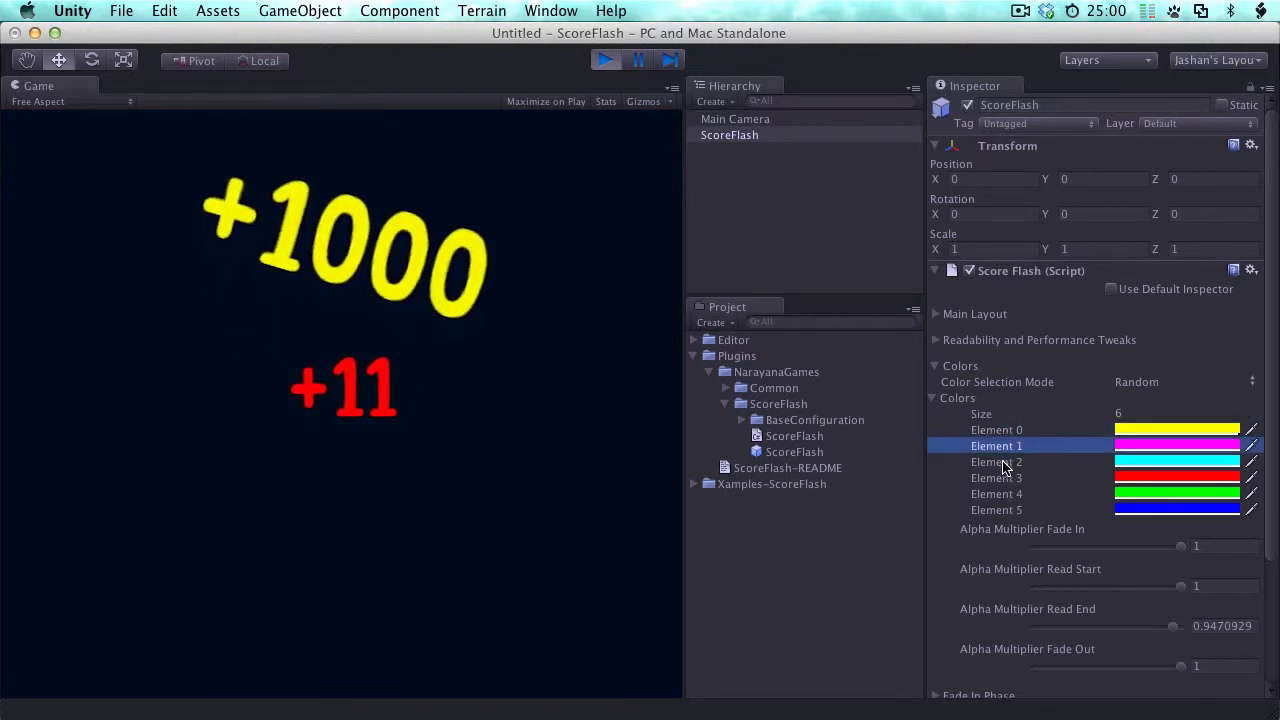
{"action": "left_click", "coordinate": [1000, 462]}
{"action": "left_click", "coordinate": [1001, 478]}
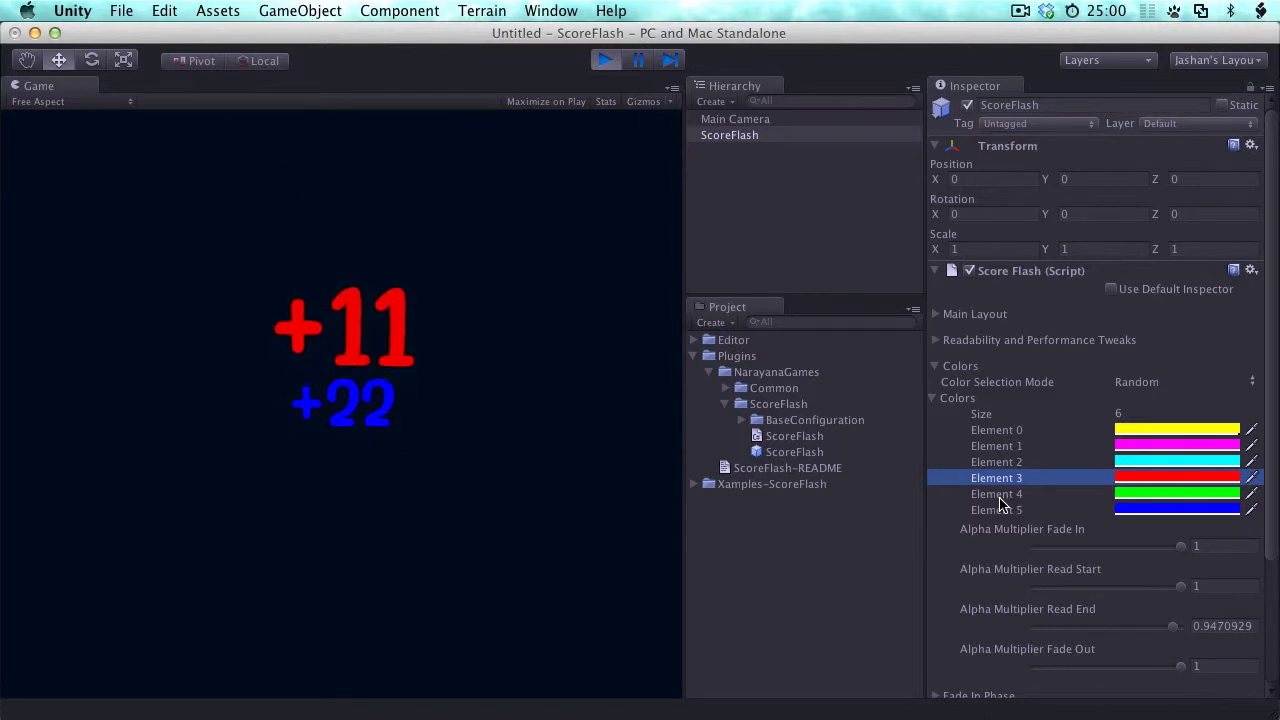
{"action": "left_click", "coordinate": [1000, 496]}
{"action": "left_click", "coordinate": [1004, 511]}
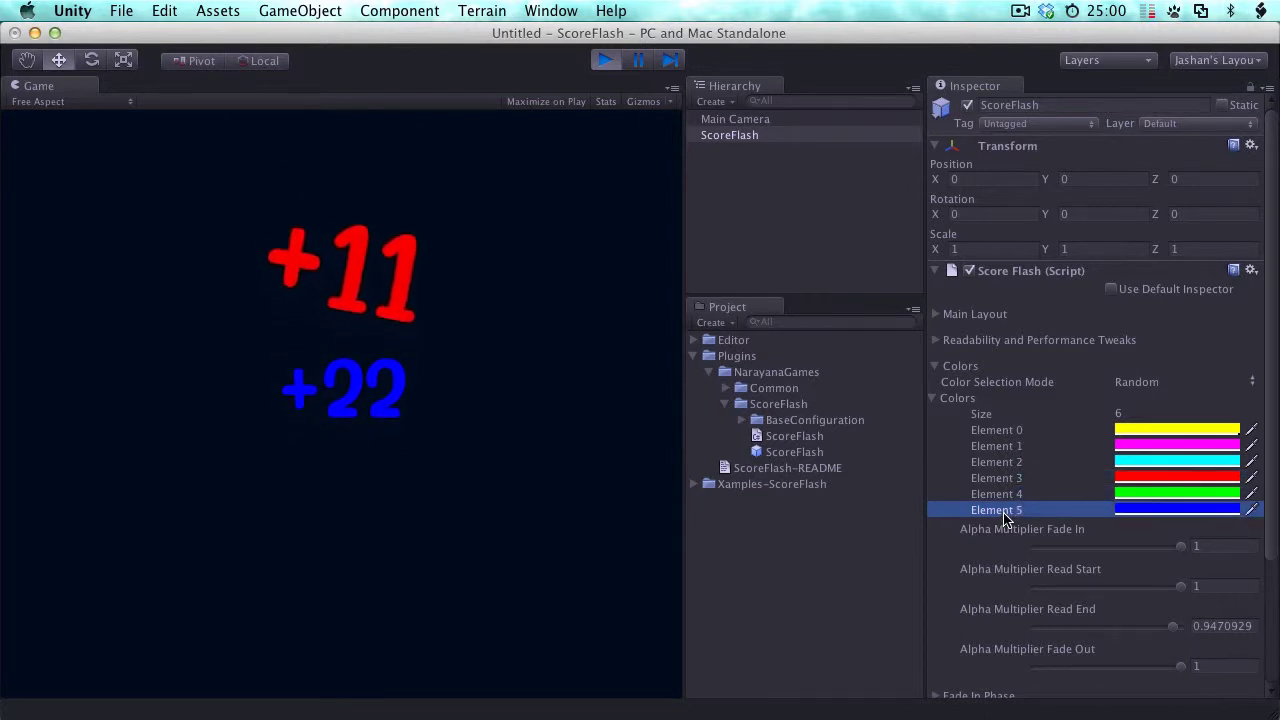
{"action": "left_click", "coordinate": [1011, 433]}
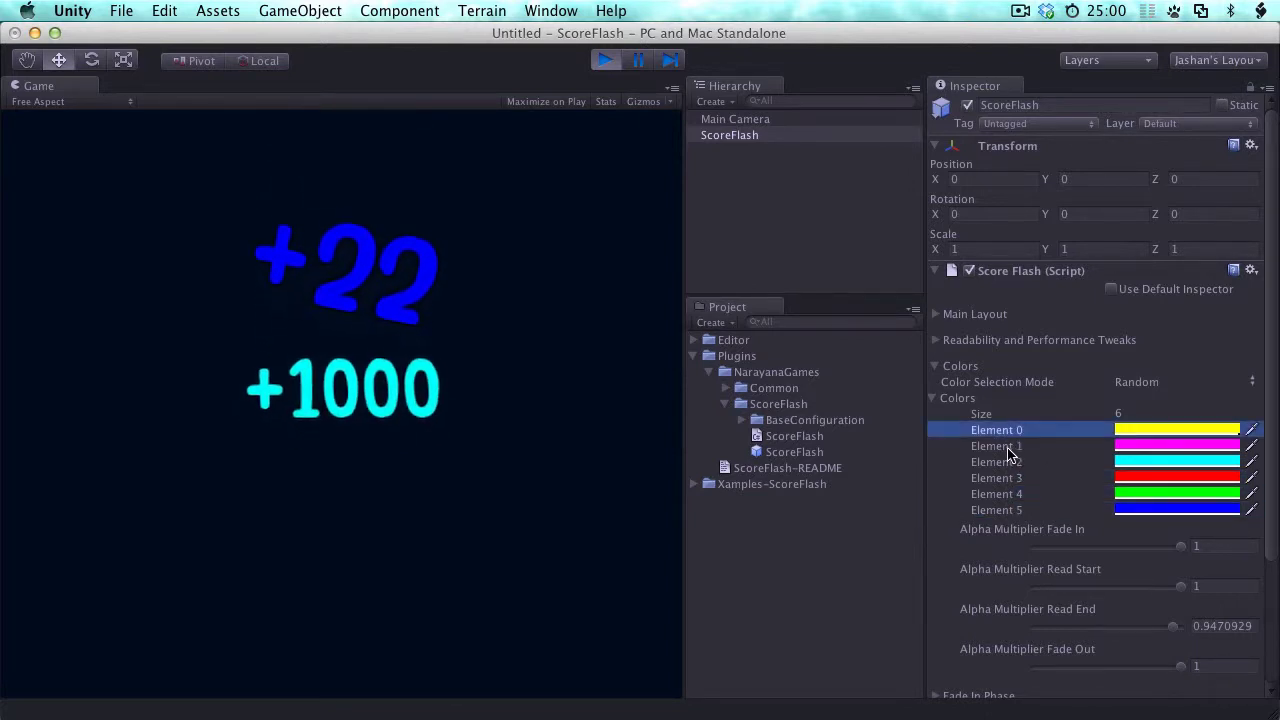
{"action": "left_click", "coordinate": [1008, 446]}
{"action": "left_click", "coordinate": [1006, 431]}
{"action": "left_click", "coordinate": [1006, 446]}
{"action": "left_click", "coordinate": [1005, 462]}
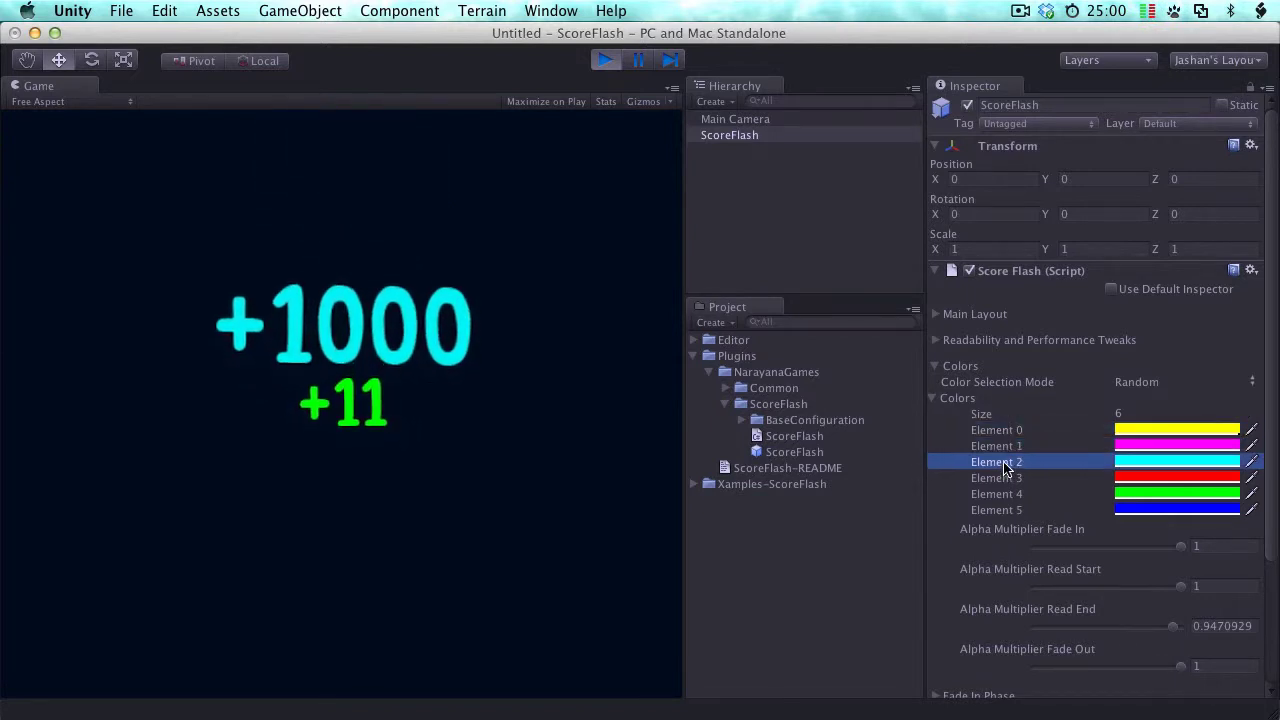
{"action": "left_click", "coordinate": [1005, 478]}
{"action": "left_click", "coordinate": [1004, 494]}
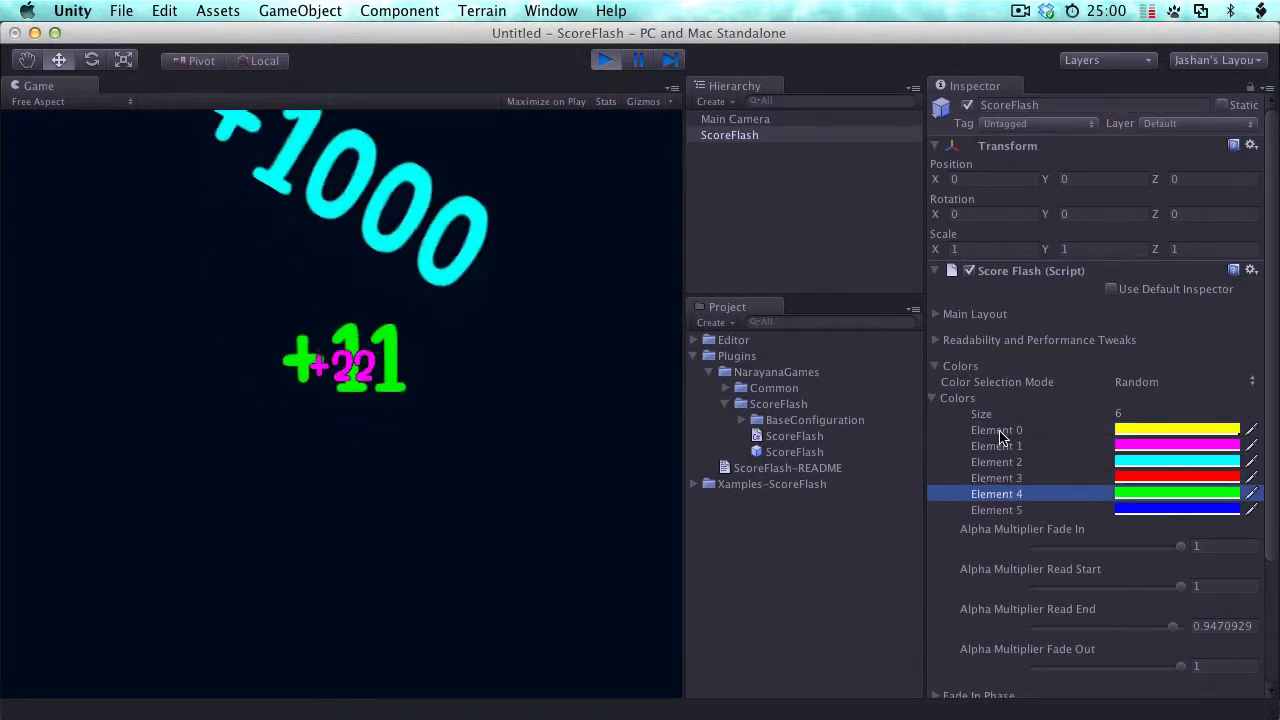
{"action": "left_click", "coordinate": [999, 431]}
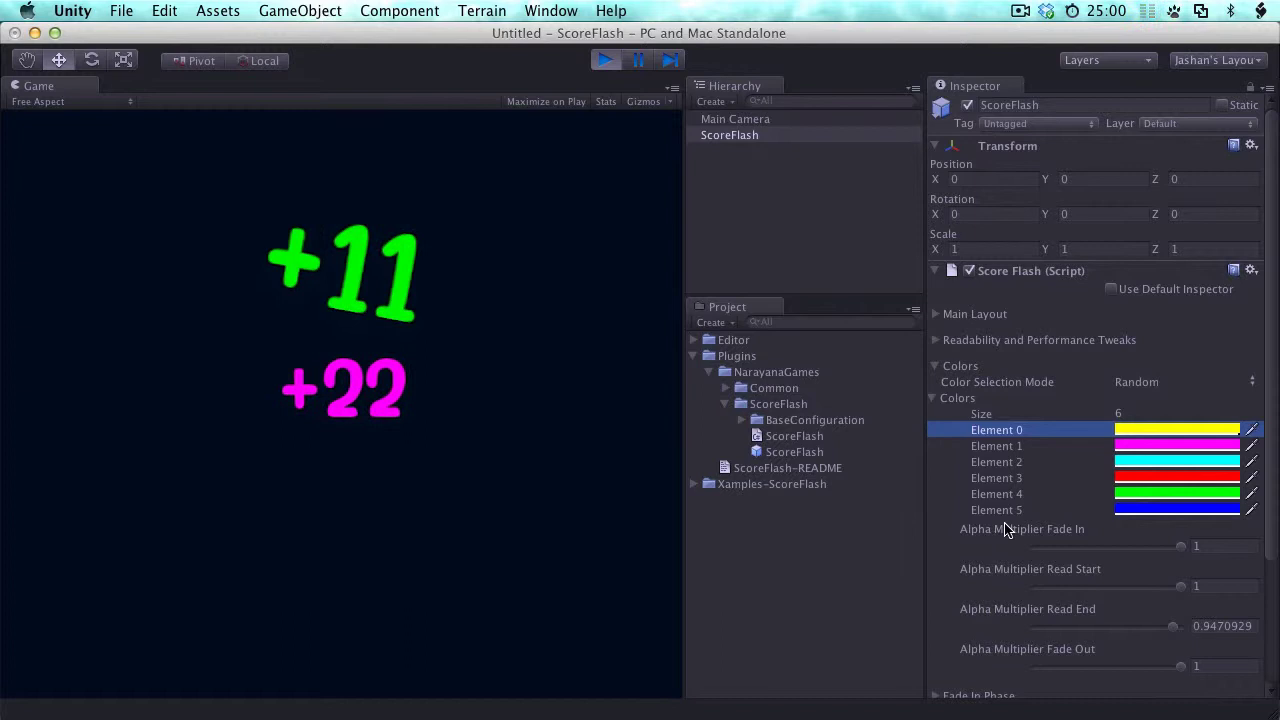
Step: Shrink the colour list to size 2, leaving only yellow and magenta
{"action": "left_click", "coordinate": [1138, 414]}
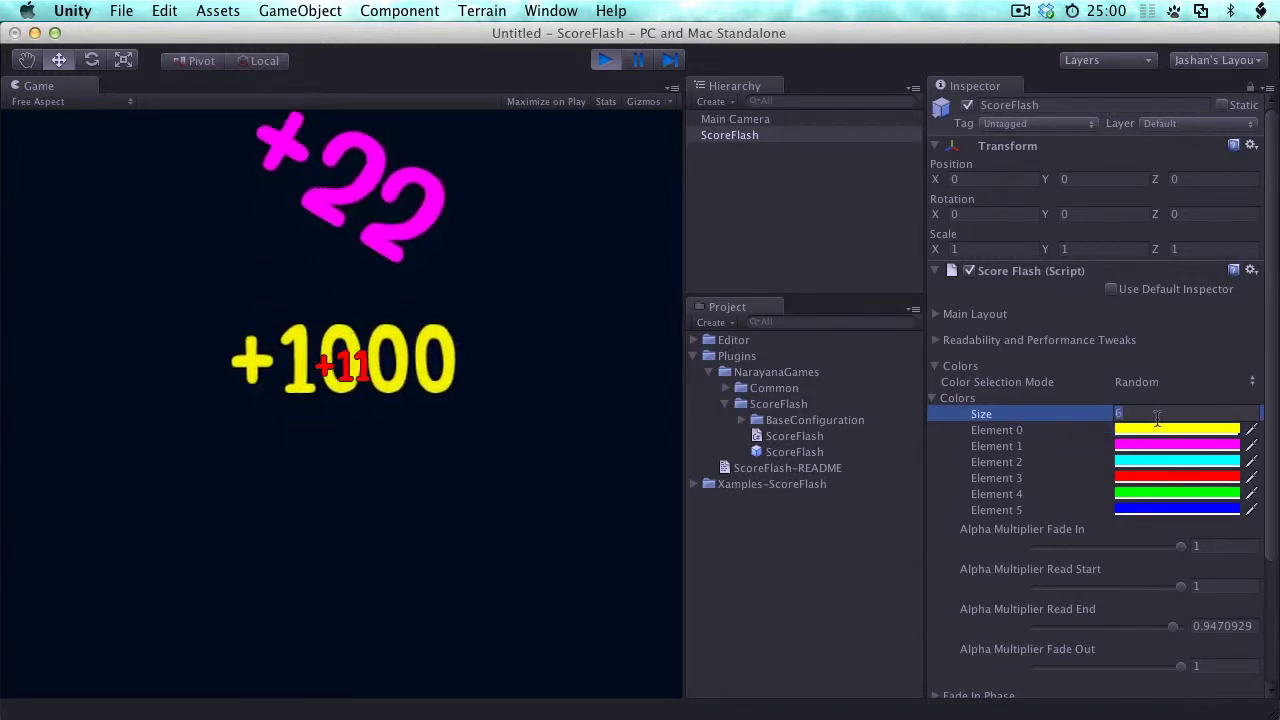
{"action": "type", "text": "2"}
{"action": "key", "text": "Return"}
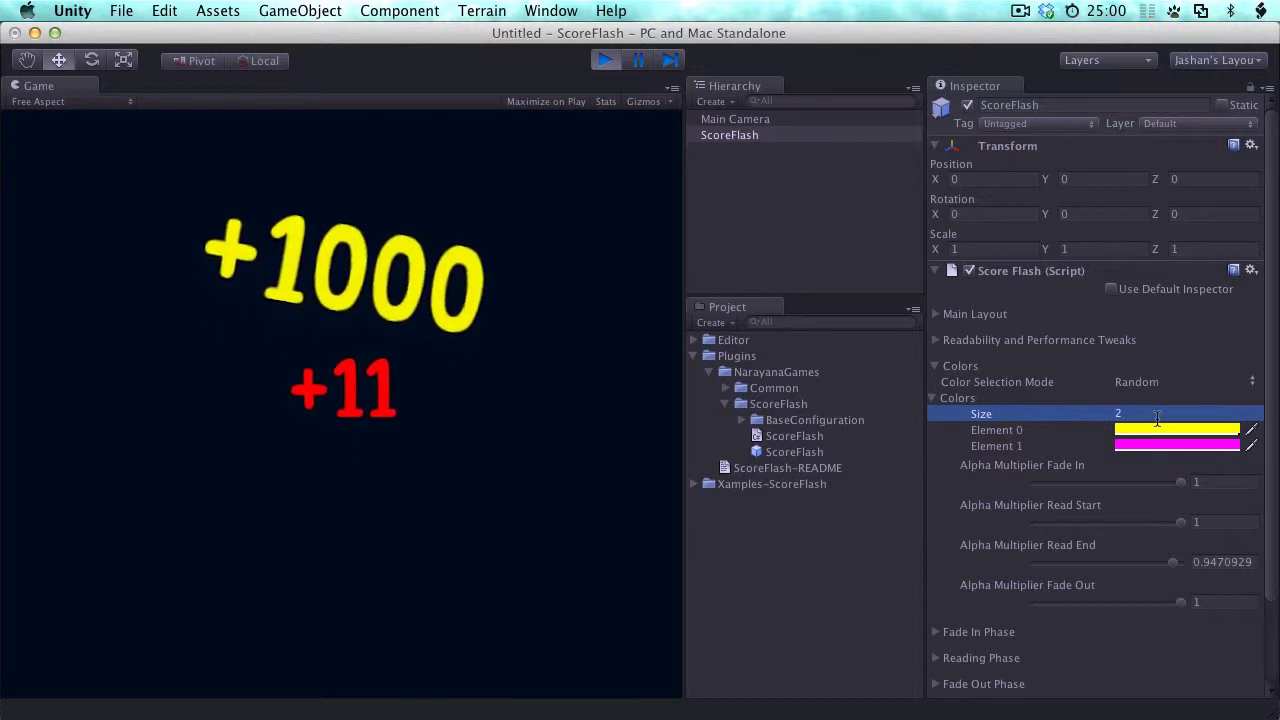
{"action": "left_click", "coordinate": [1014, 432]}
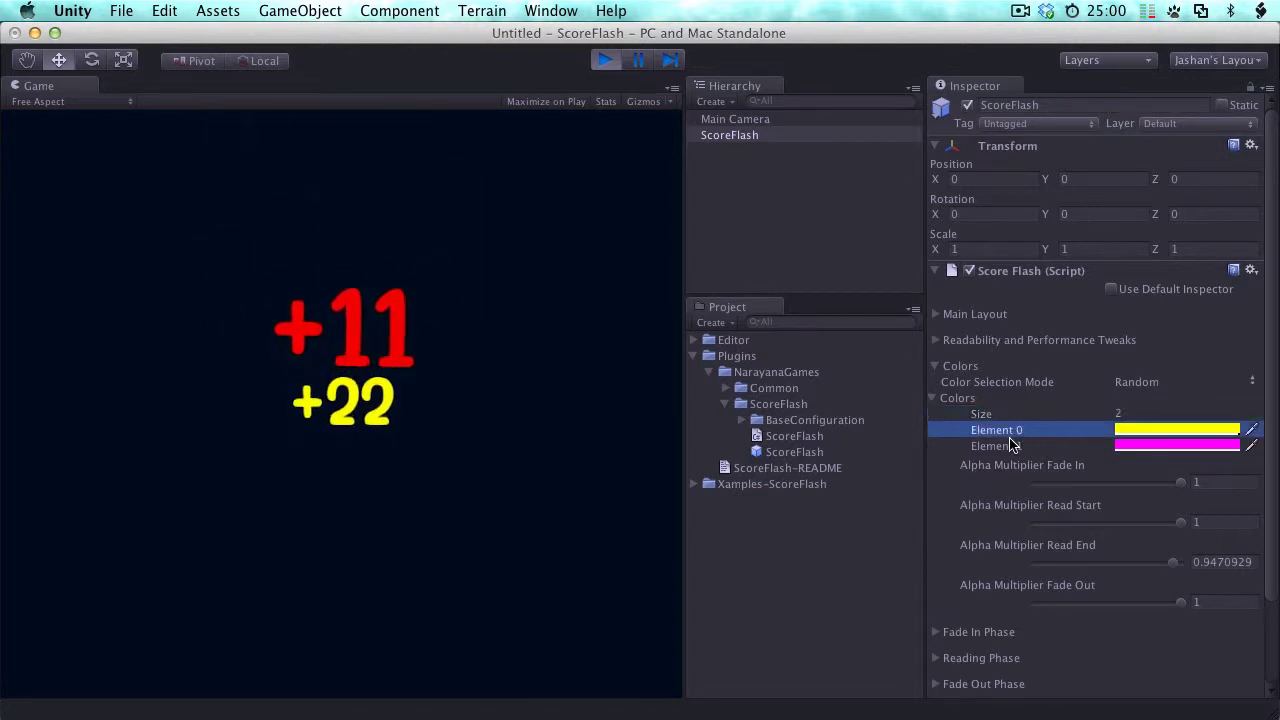
{"action": "left_click", "coordinate": [1008, 444]}
{"action": "left_click", "coordinate": [1009, 433]}
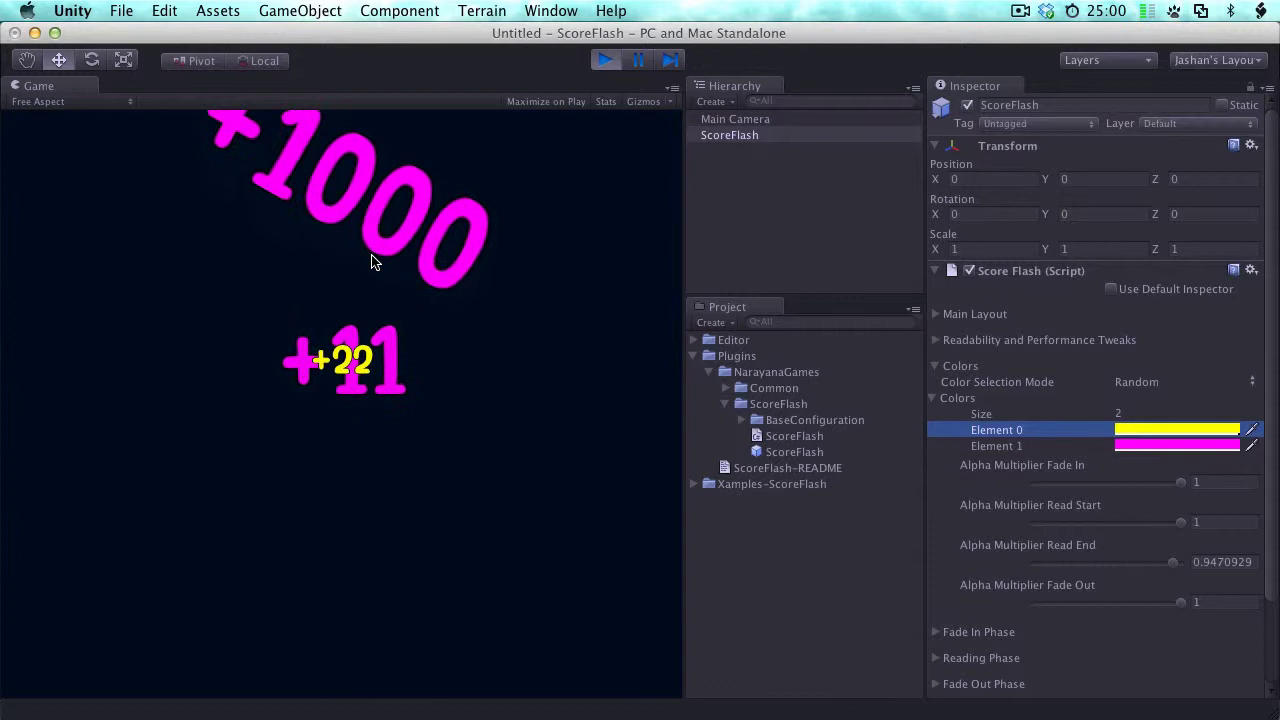
Step: Grow the colour list back to 3 entries and make the third colour green
{"action": "left_click", "coordinate": [1152, 413]}
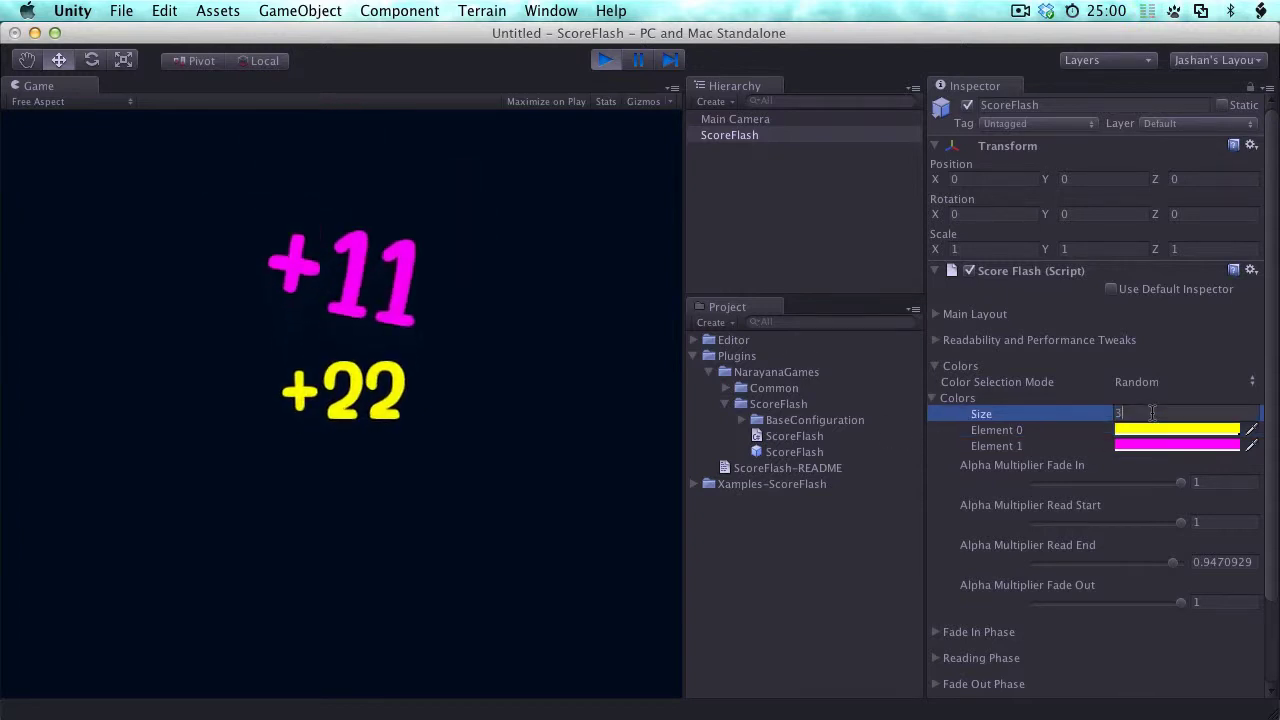
{"action": "key", "text": "Return"}
{"action": "left_click", "coordinate": [1150, 461]}
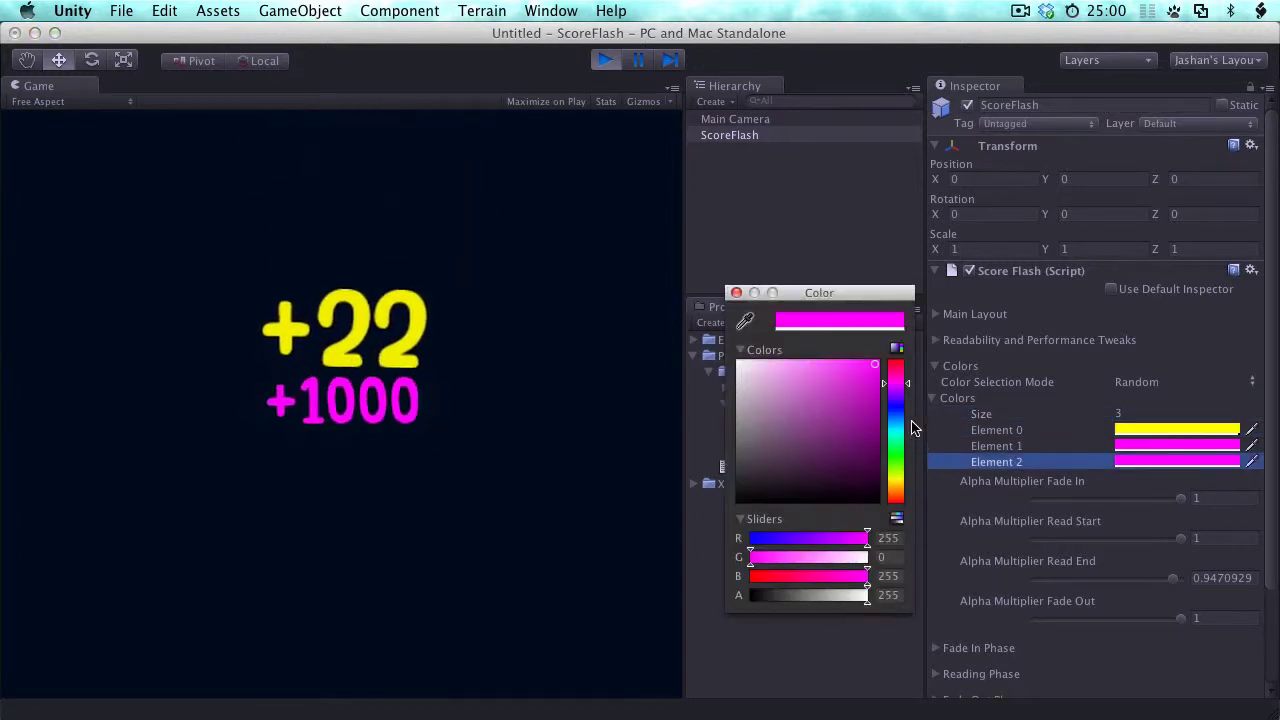
{"action": "left_click", "coordinate": [899, 455]}
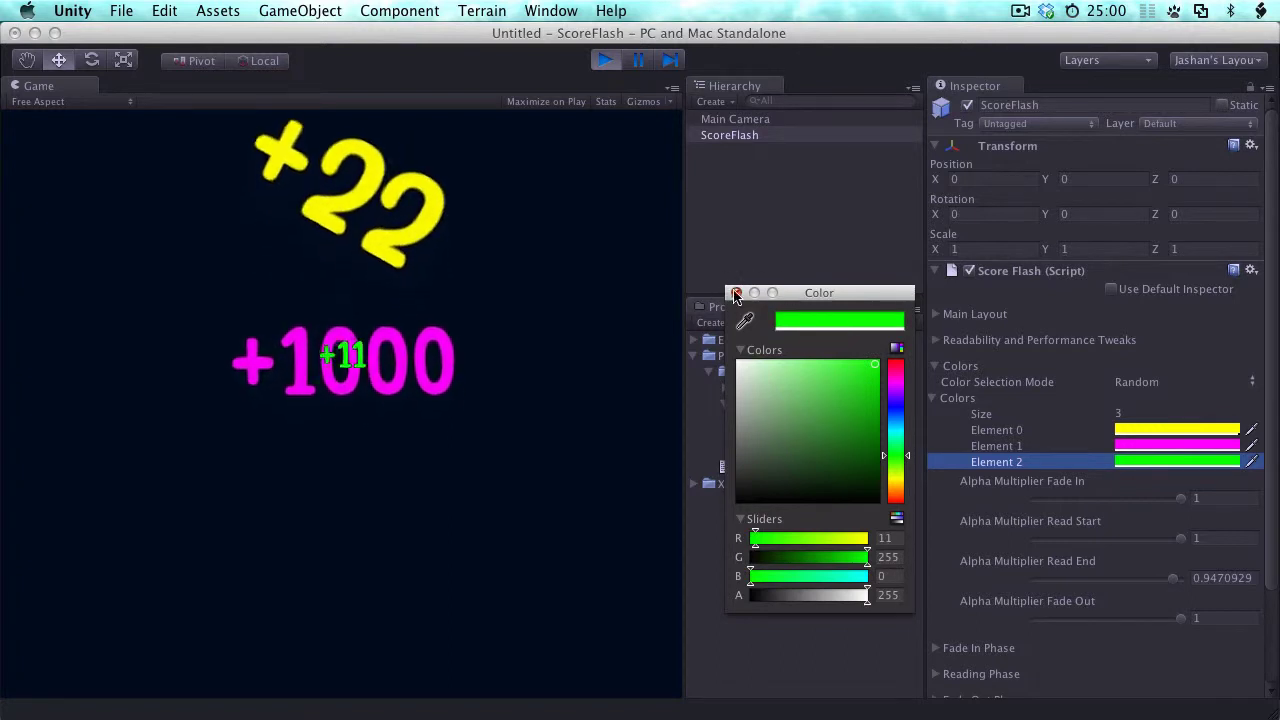
{"action": "left_click", "coordinate": [736, 293]}
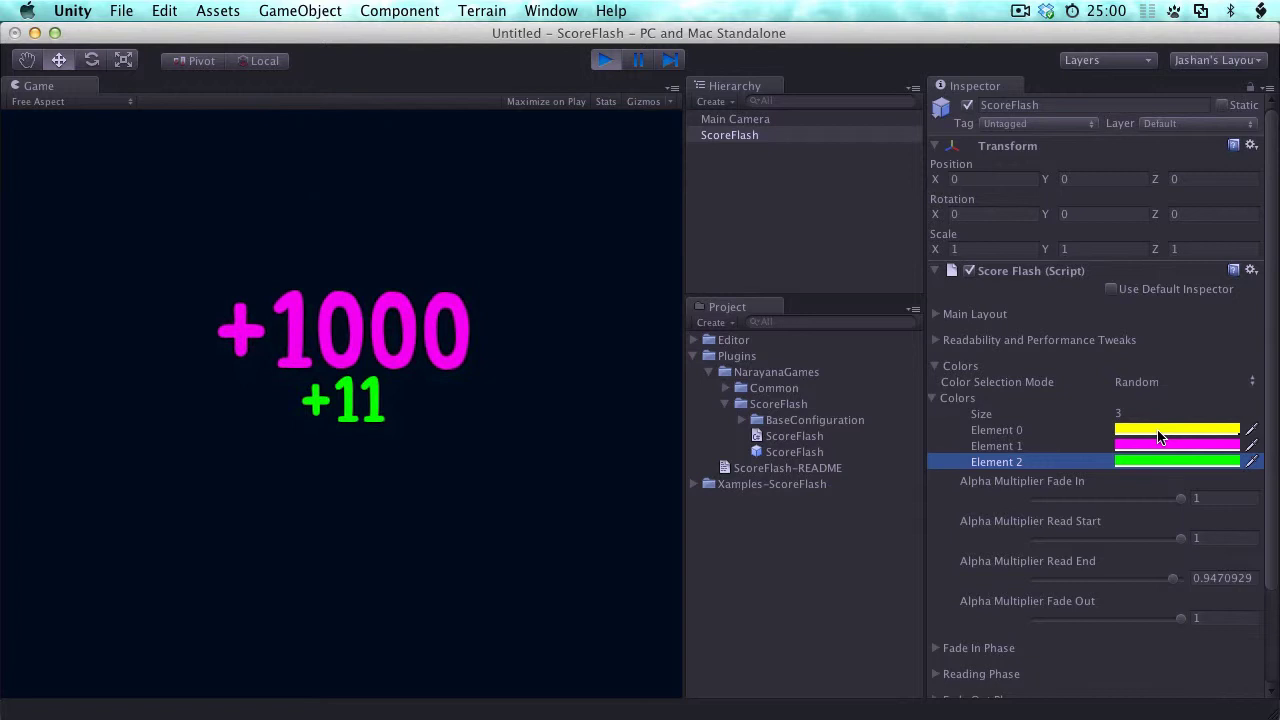
Step: Set Color Selection Mode to UseColorFromSkin and open ScoreFlashSkin from the Main Layout Skin field
{"action": "left_click", "coordinate": [1140, 382]}
{"action": "left_click", "coordinate": [1168, 351]}
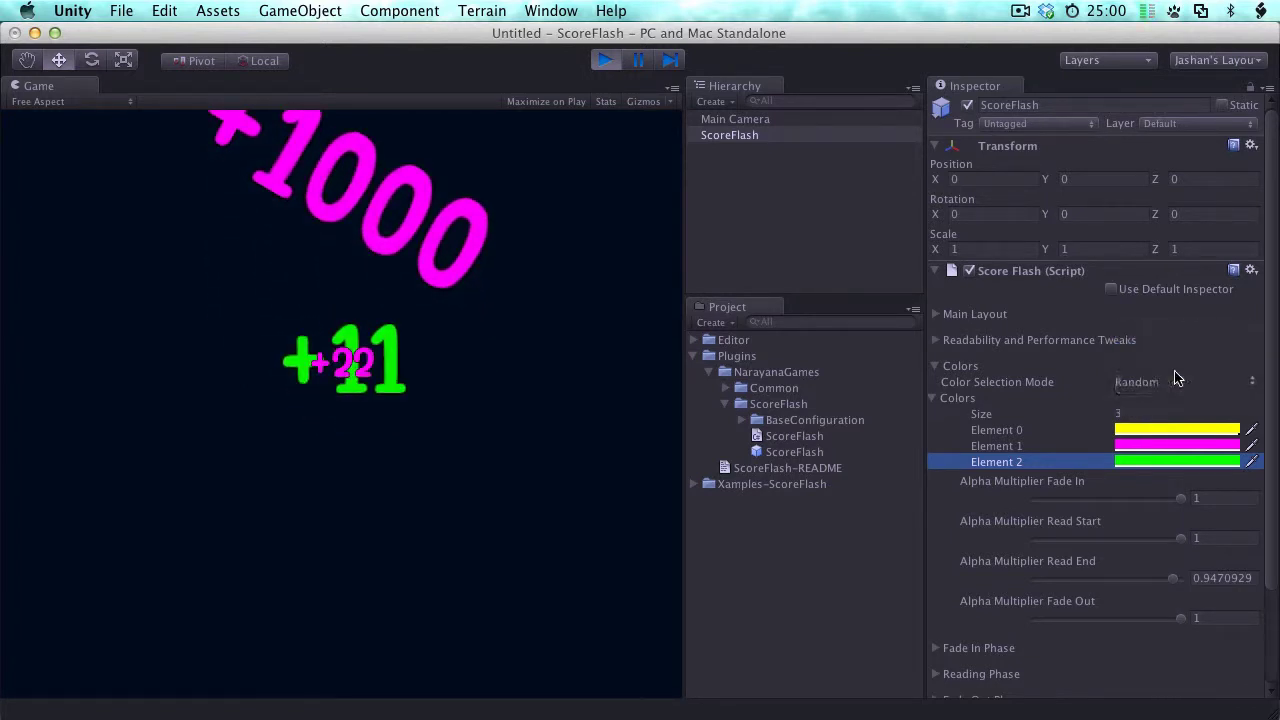
{"action": "left_click", "coordinate": [937, 315]}
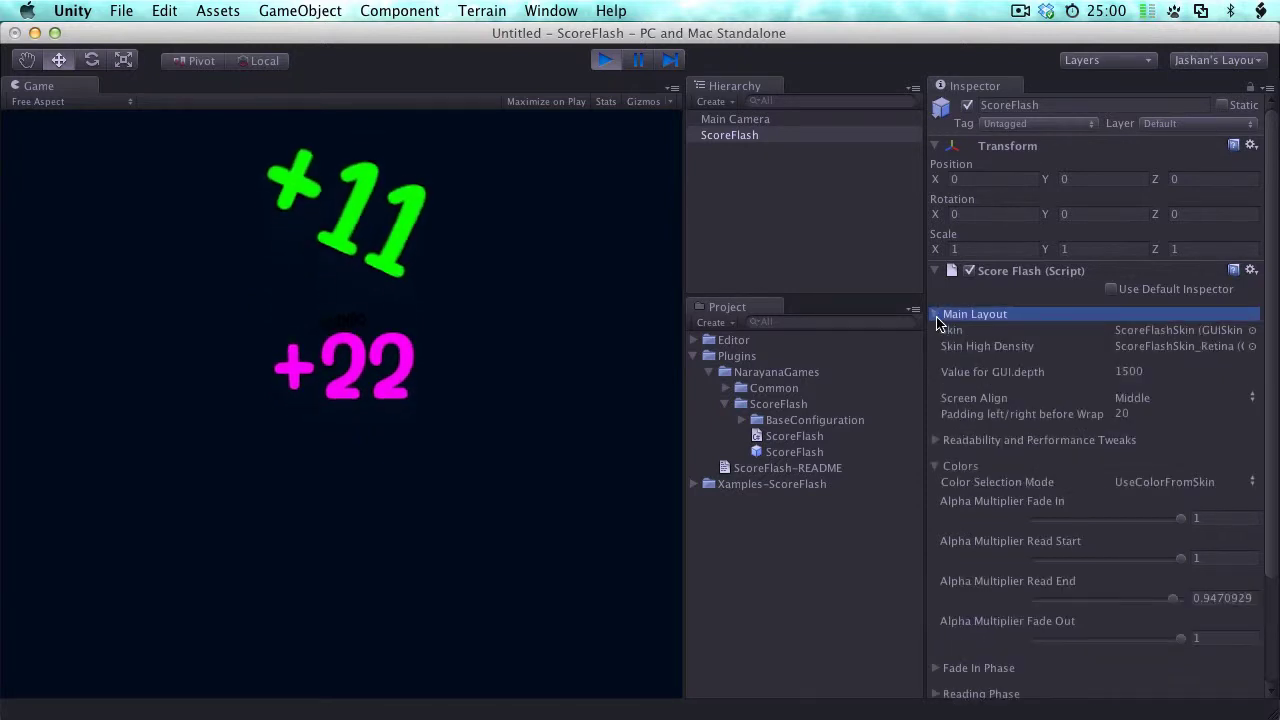
{"action": "left_click", "coordinate": [1172, 334]}
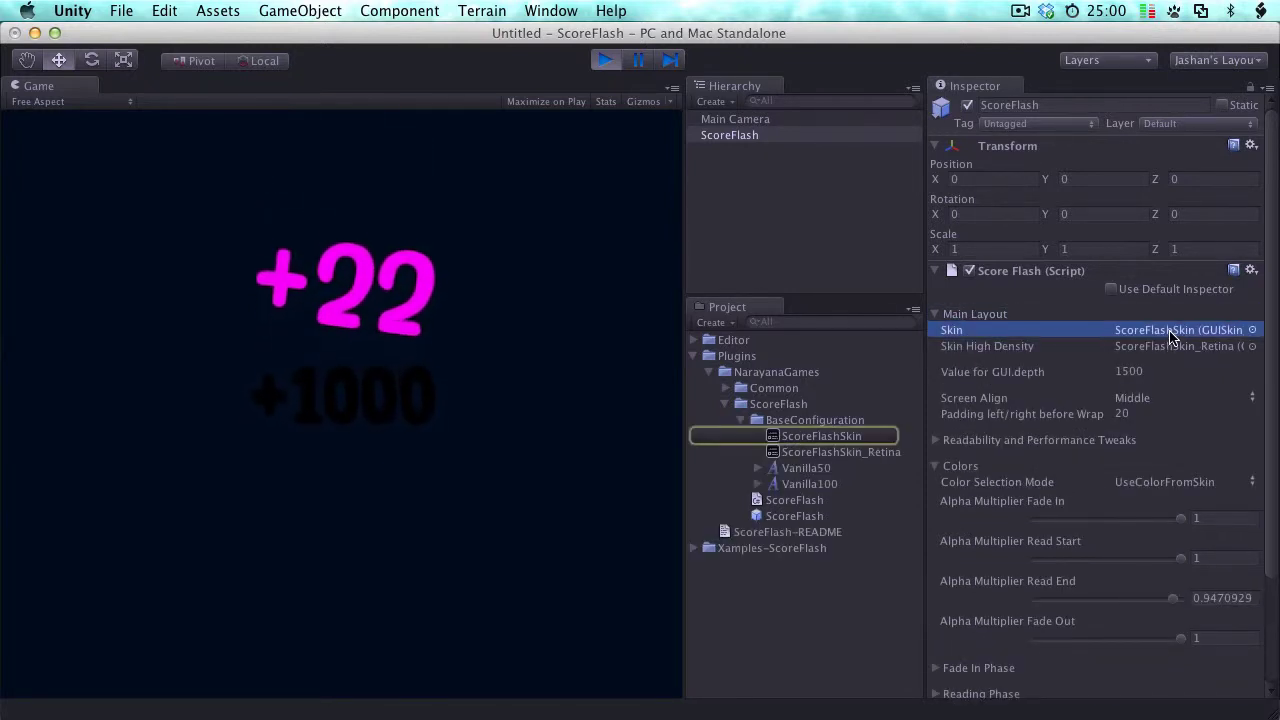
{"action": "left_click", "coordinate": [820, 437]}
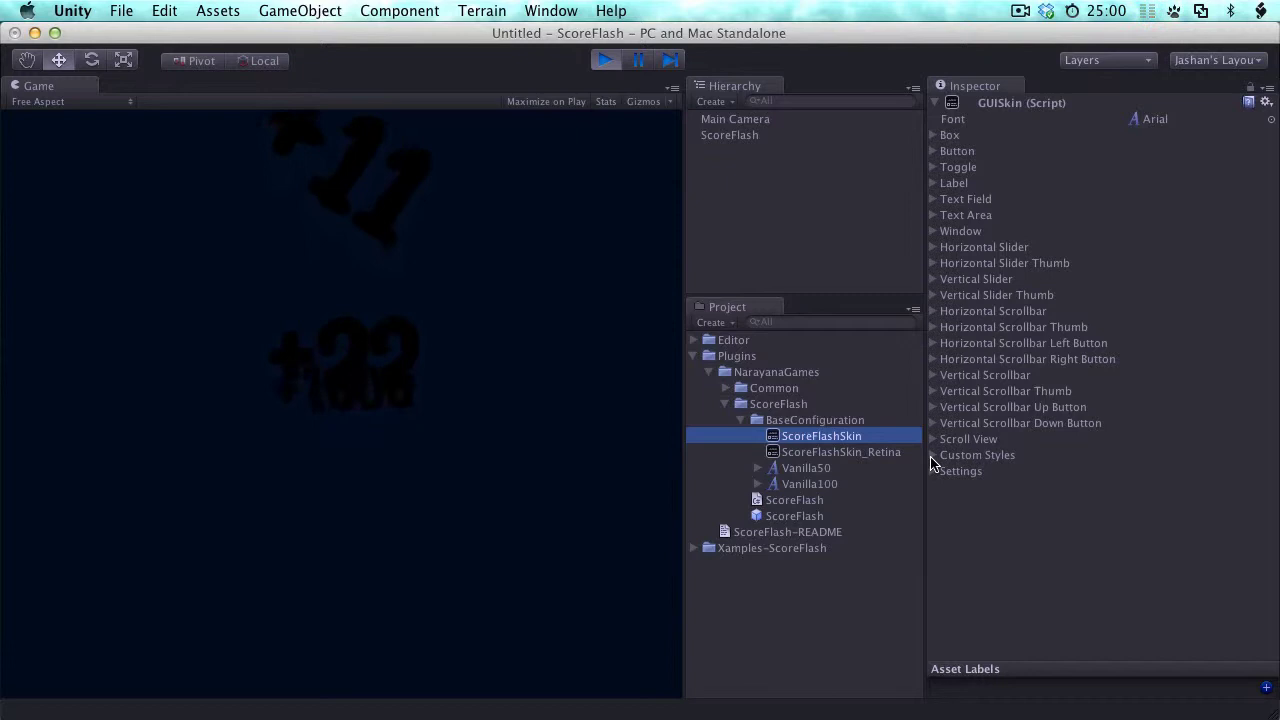
Step: Set the ScoreFlash custom style's Normal Text Color in ScoreFlashSkin to pure red
{"action": "left_click", "coordinate": [933, 458]}
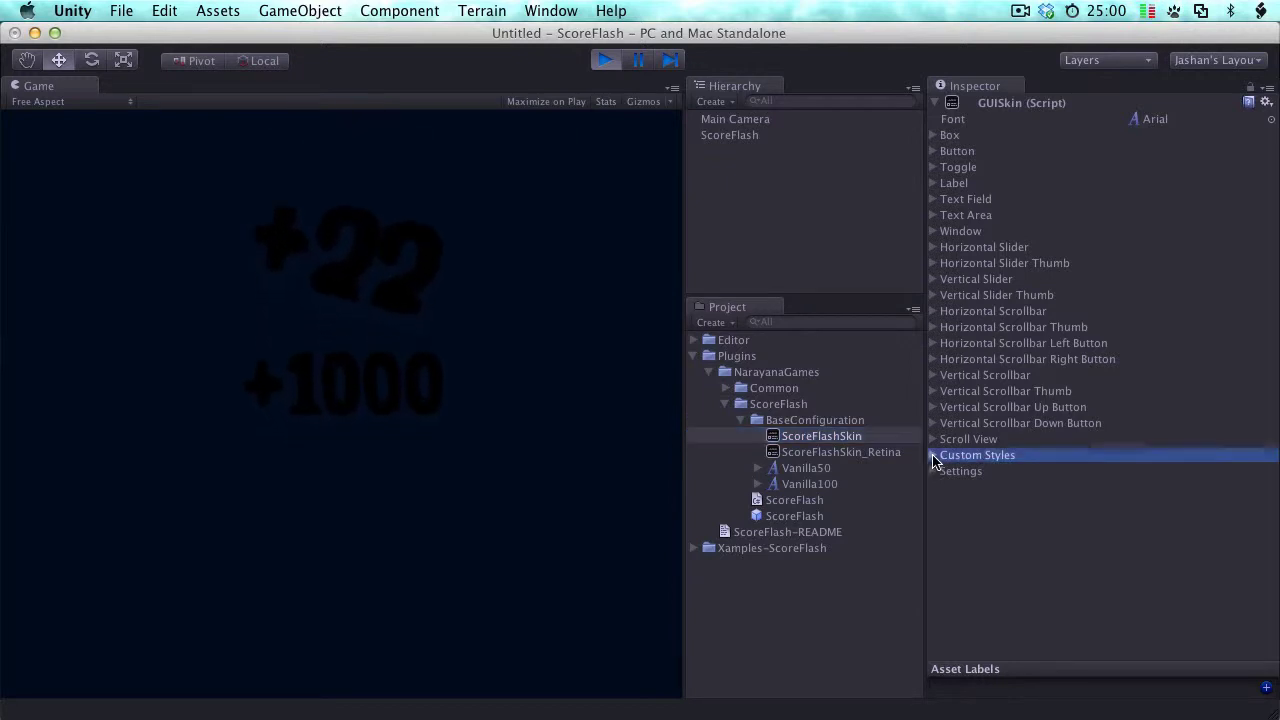
{"action": "left_click", "coordinate": [991, 490]}
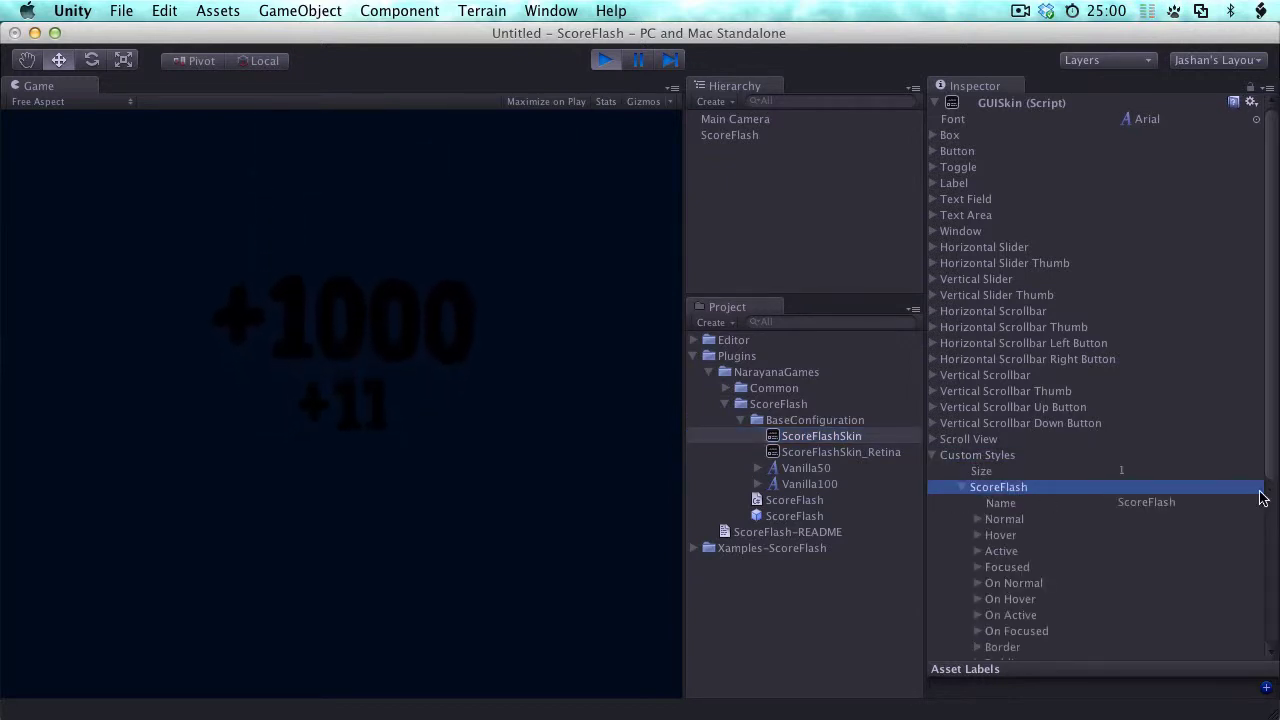
{"action": "scroll", "coordinate": [1268, 480], "scroll_direction": "down", "scroll_amount": 5}
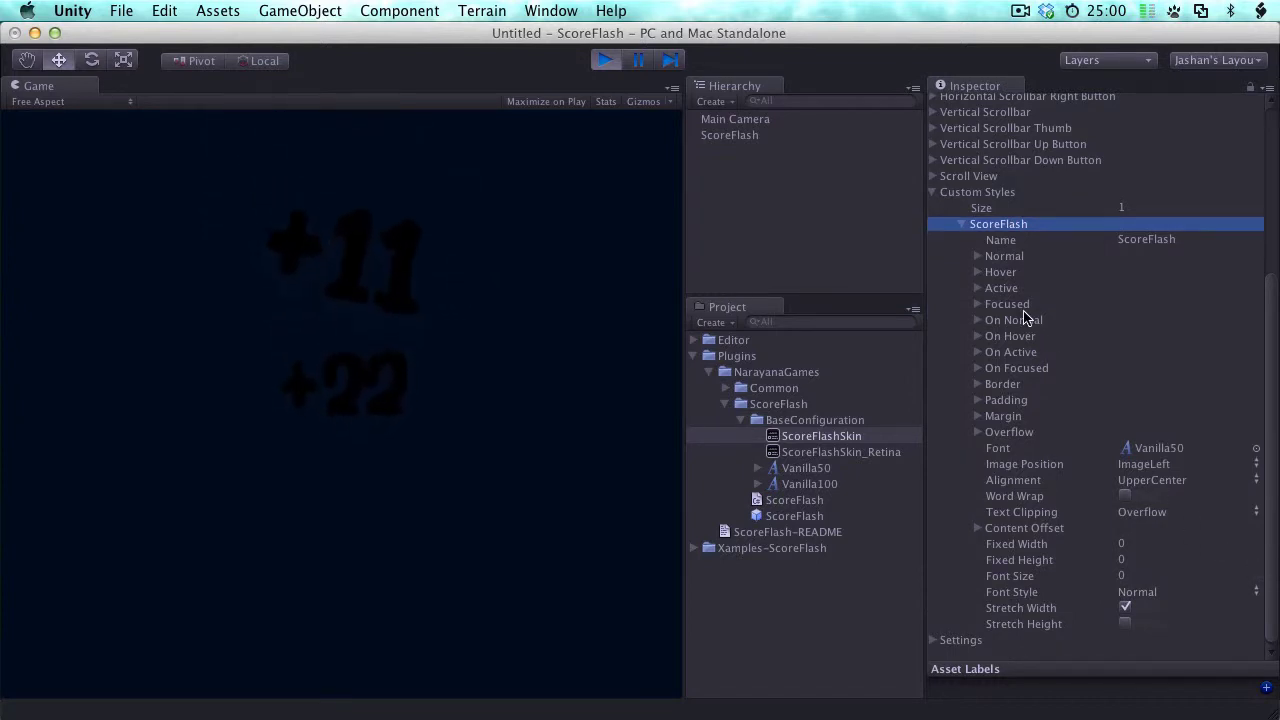
{"action": "left_click", "coordinate": [977, 256]}
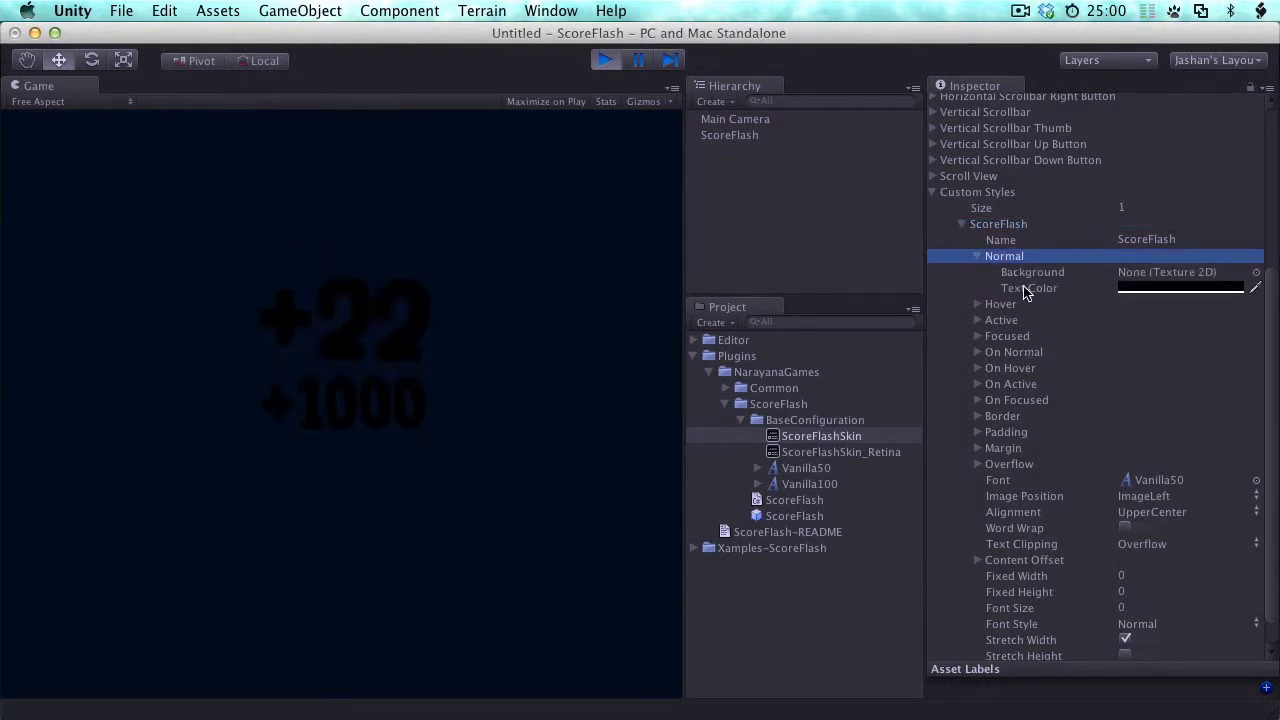
{"action": "left_click", "coordinate": [1152, 288]}
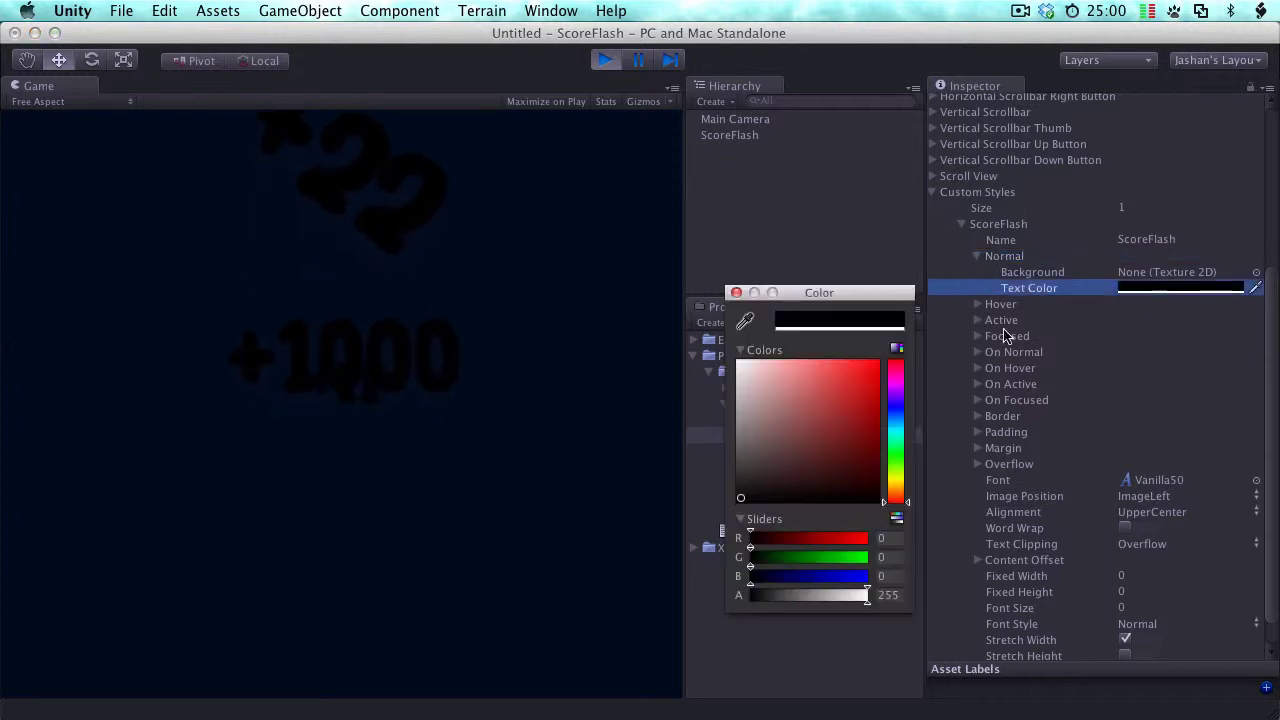
{"action": "left_click", "coordinate": [875, 364]}
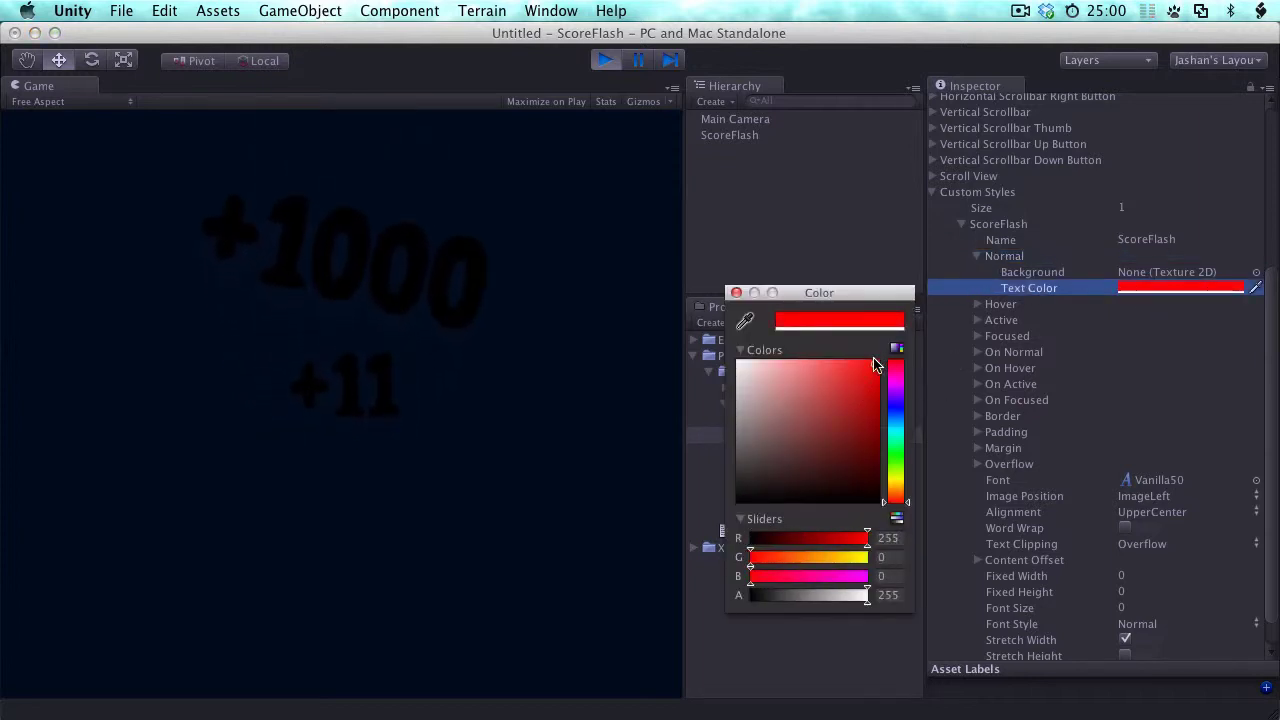
{"action": "left_click", "coordinate": [736, 292]}
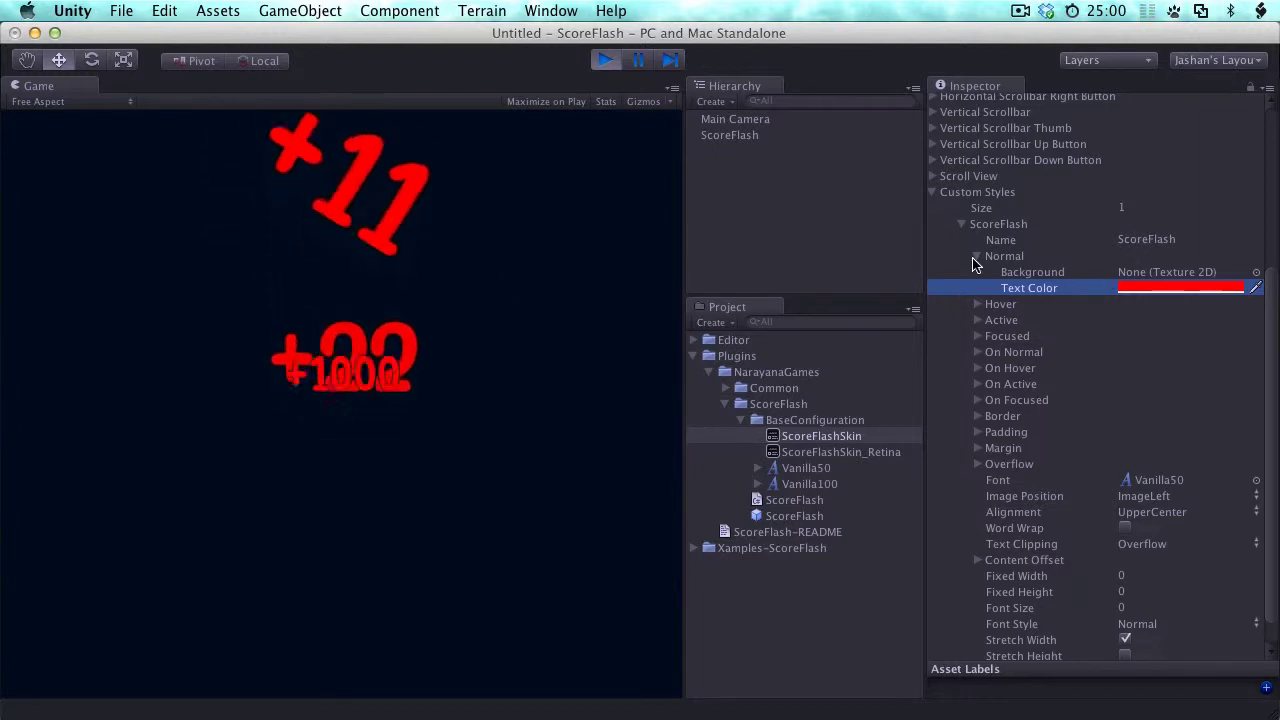
Step: Preview the ExampleCSharp script from the Xamples-ScoreFlash folder in the Inspector
{"action": "key", "text": "super+Tab"}
{"action": "key", "text": "super+Tab"}
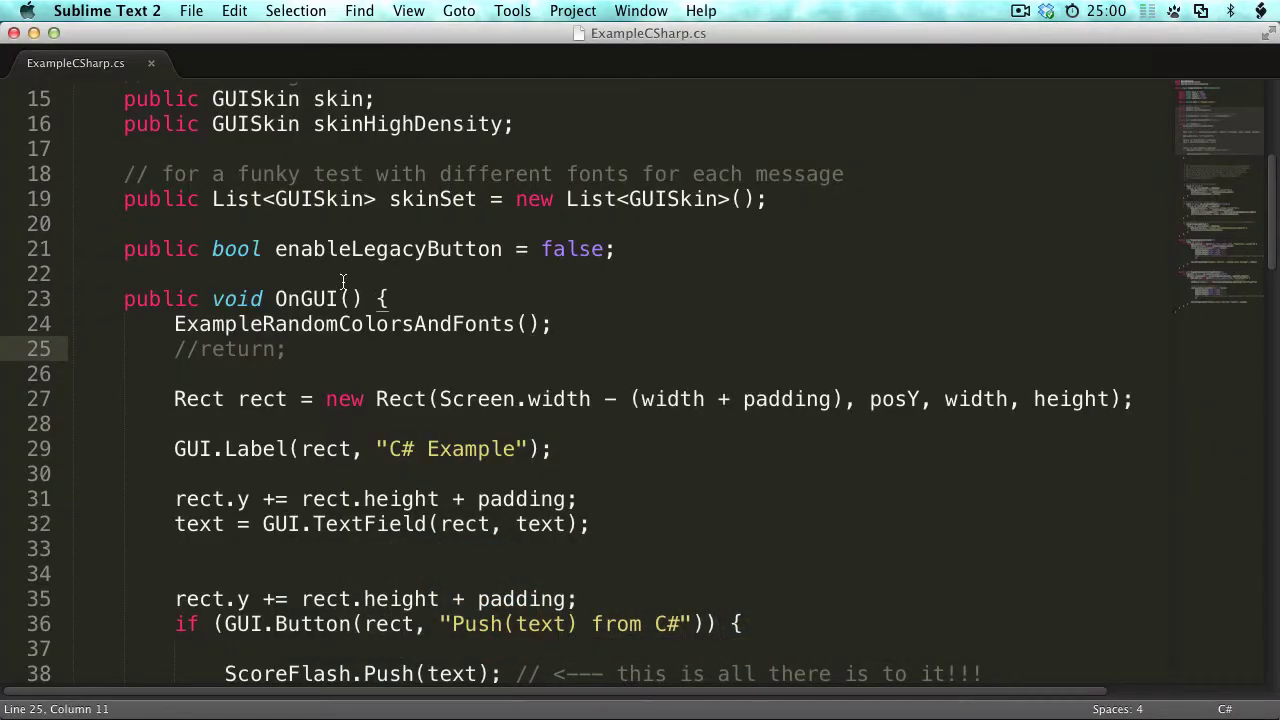
{"action": "key", "text": "super+Tab"}
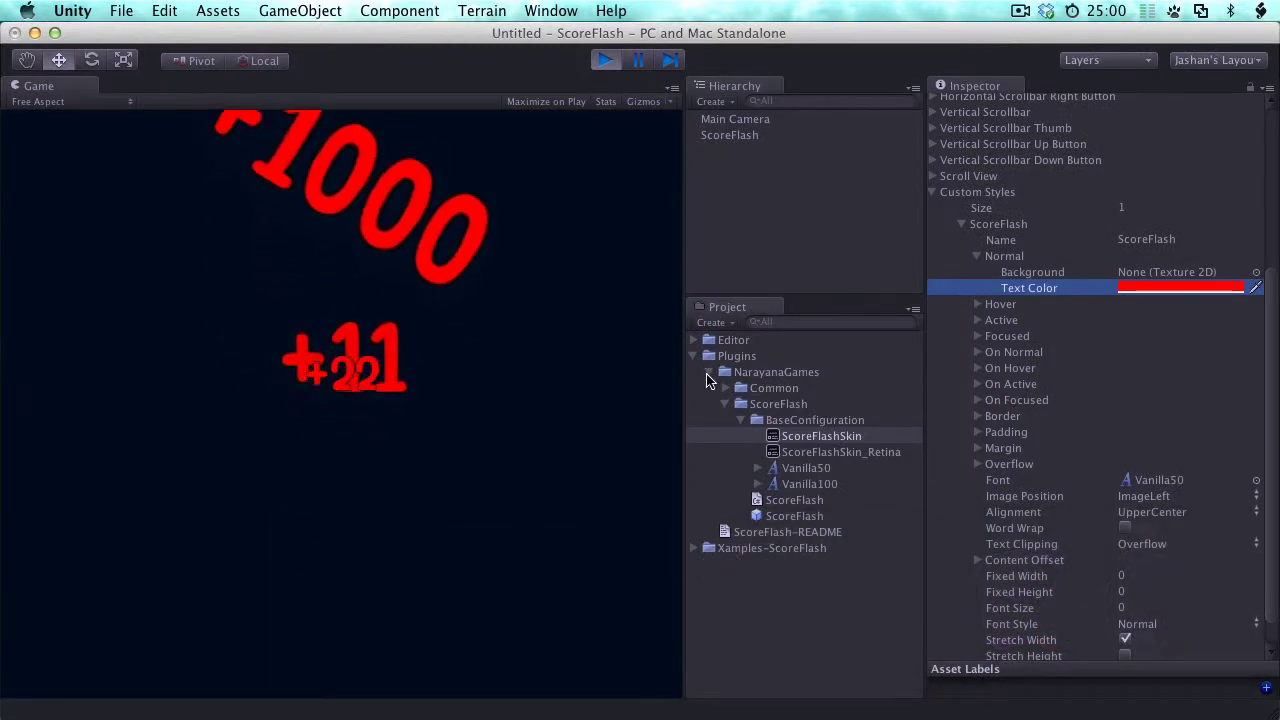
{"action": "left_click", "coordinate": [710, 373]}
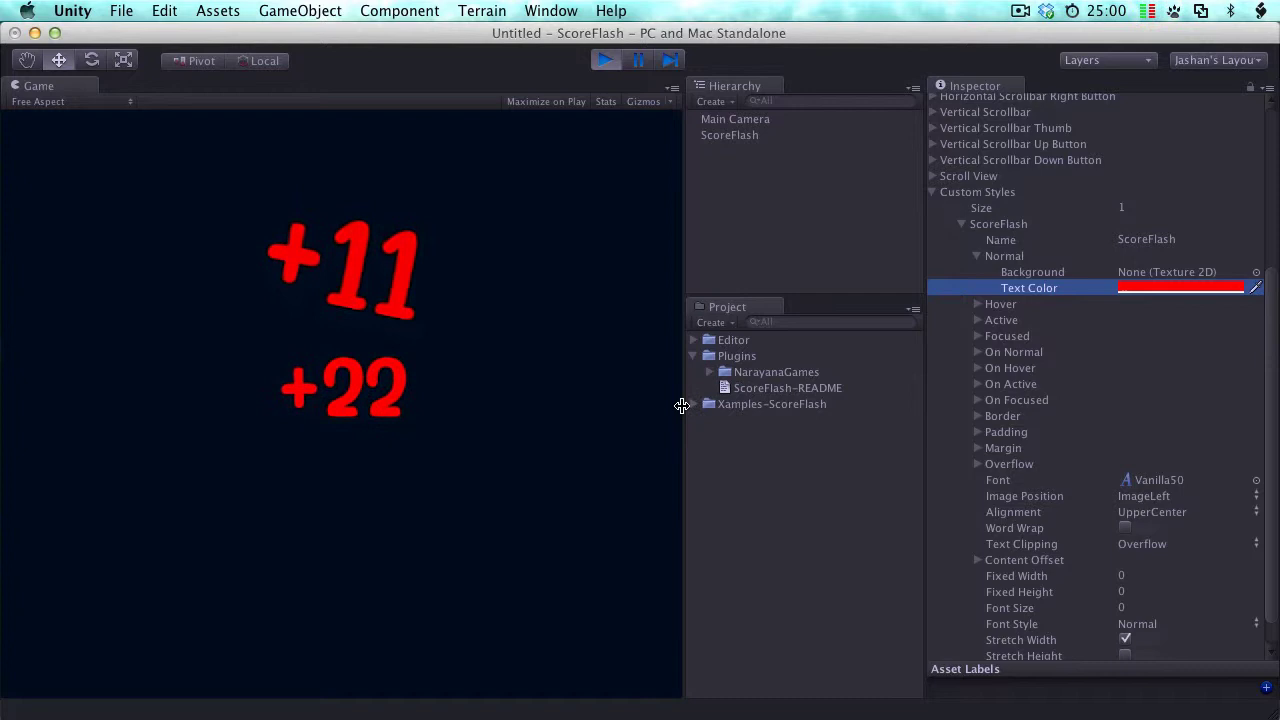
{"action": "left_click", "coordinate": [694, 404]}
{"action": "left_click", "coordinate": [765, 440]}
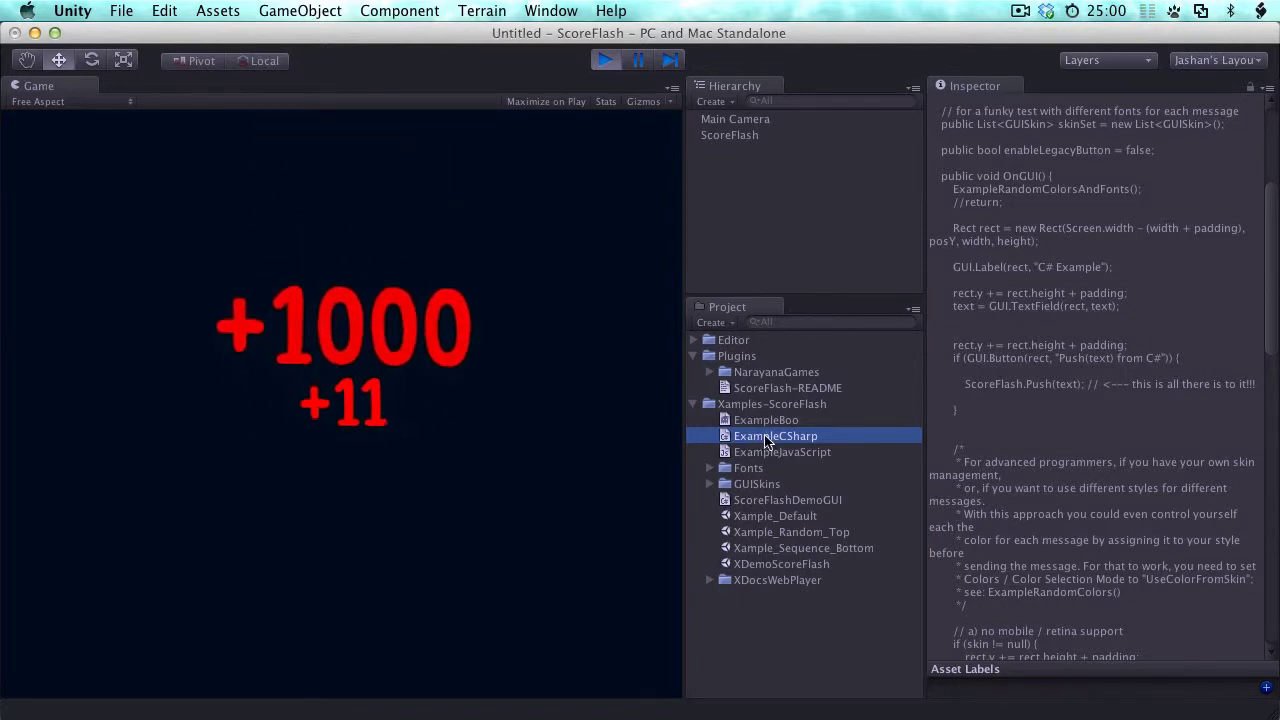
Step: In ExampleCSharp.cs, review the skin fields and uncomment the return on line 25
{"action": "key", "text": "super+Tab"}
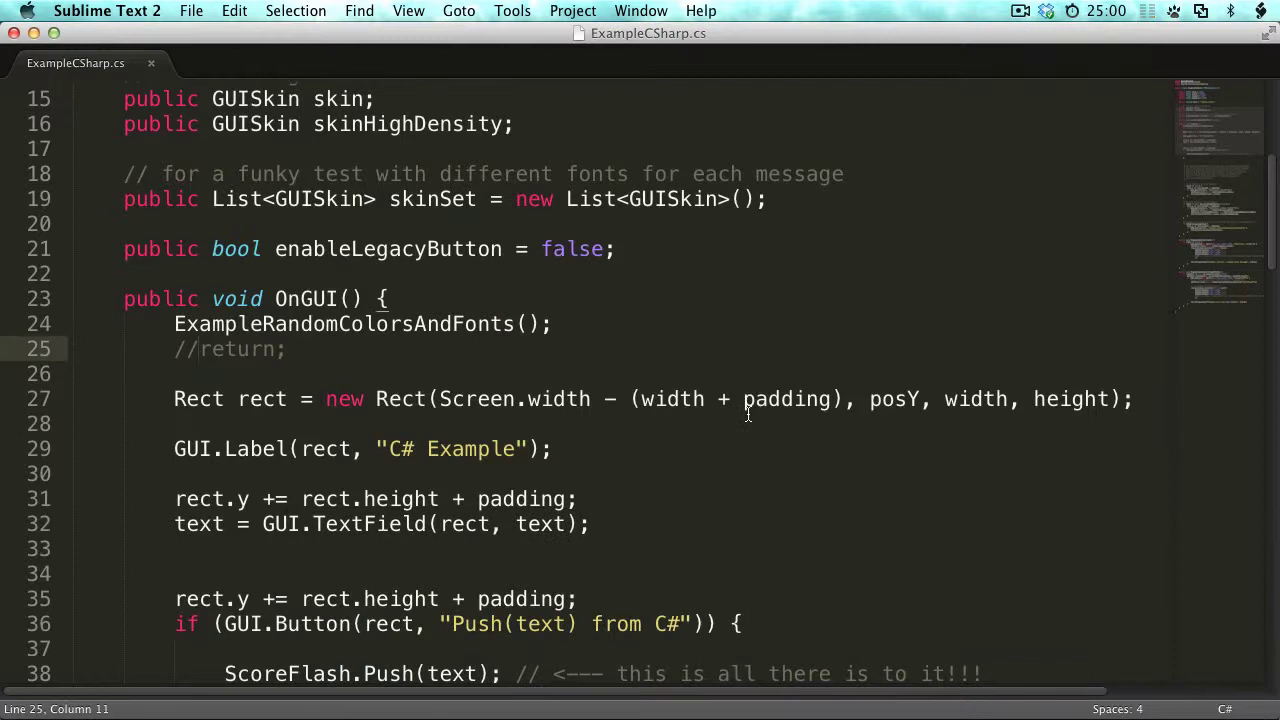
{"action": "scroll", "coordinate": [362, 254], "scroll_direction": "up", "scroll_amount": 3}
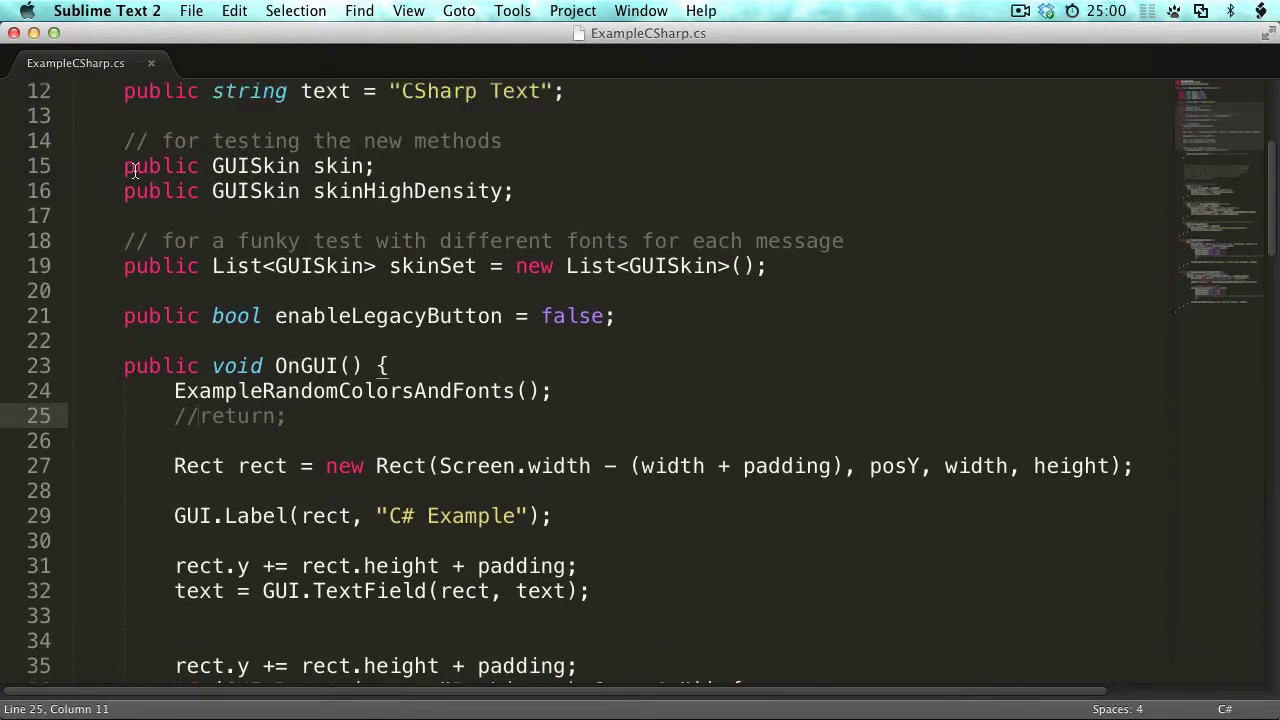
{"action": "left_click_drag", "start_coordinate": [112, 167], "coordinate": [380, 160]}
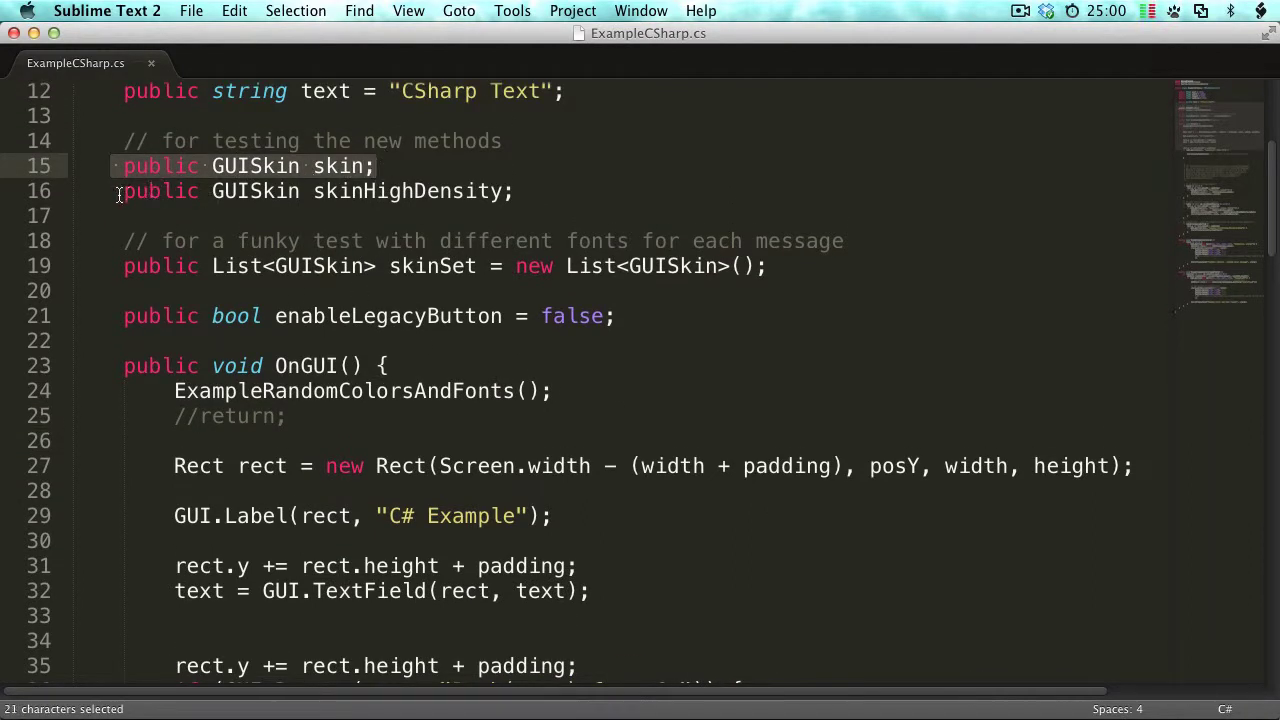
{"action": "left_click_drag", "start_coordinate": [118, 195], "coordinate": [528, 190]}
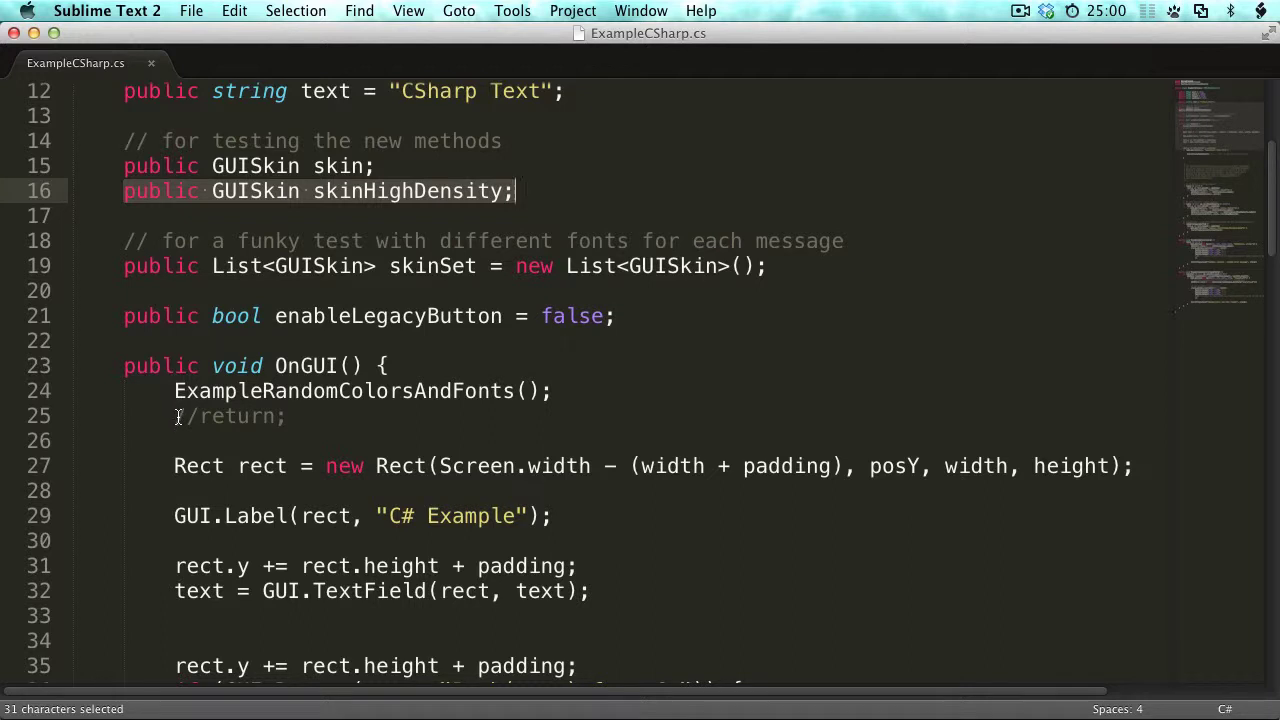
{"action": "left_click_drag", "start_coordinate": [119, 245], "coordinate": [811, 263]}
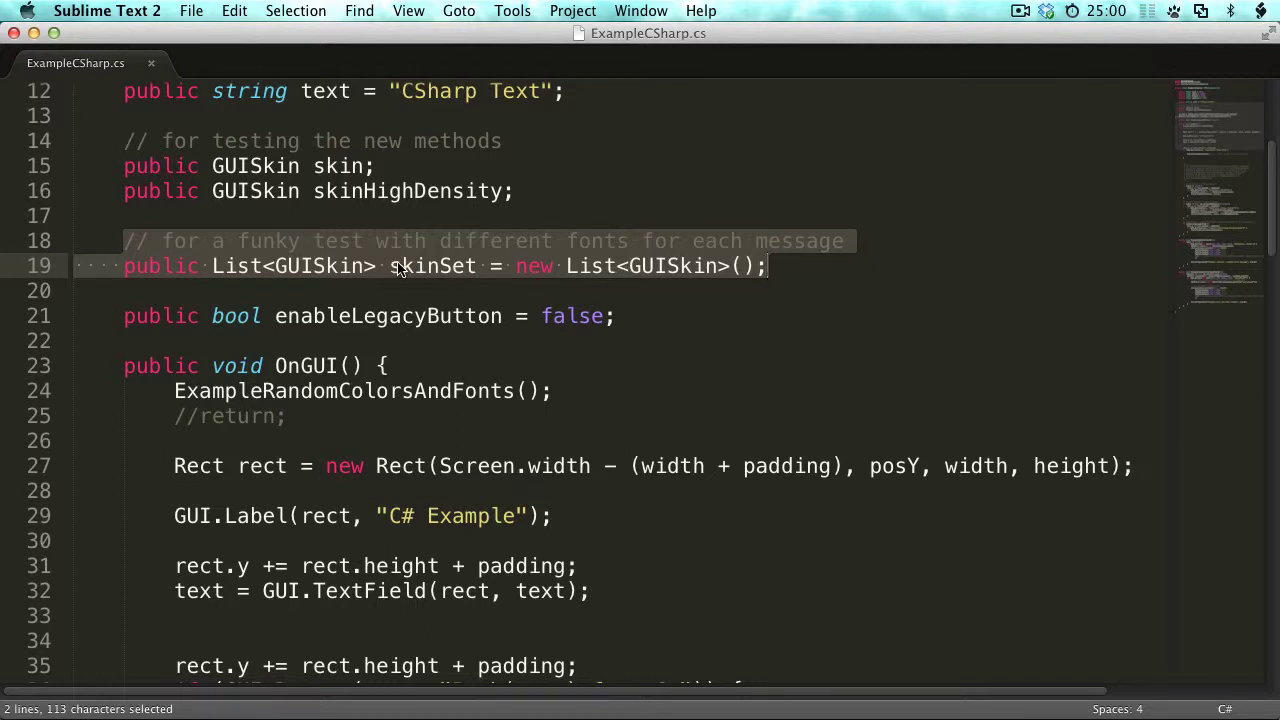
{"action": "left_click", "coordinate": [176, 418]}
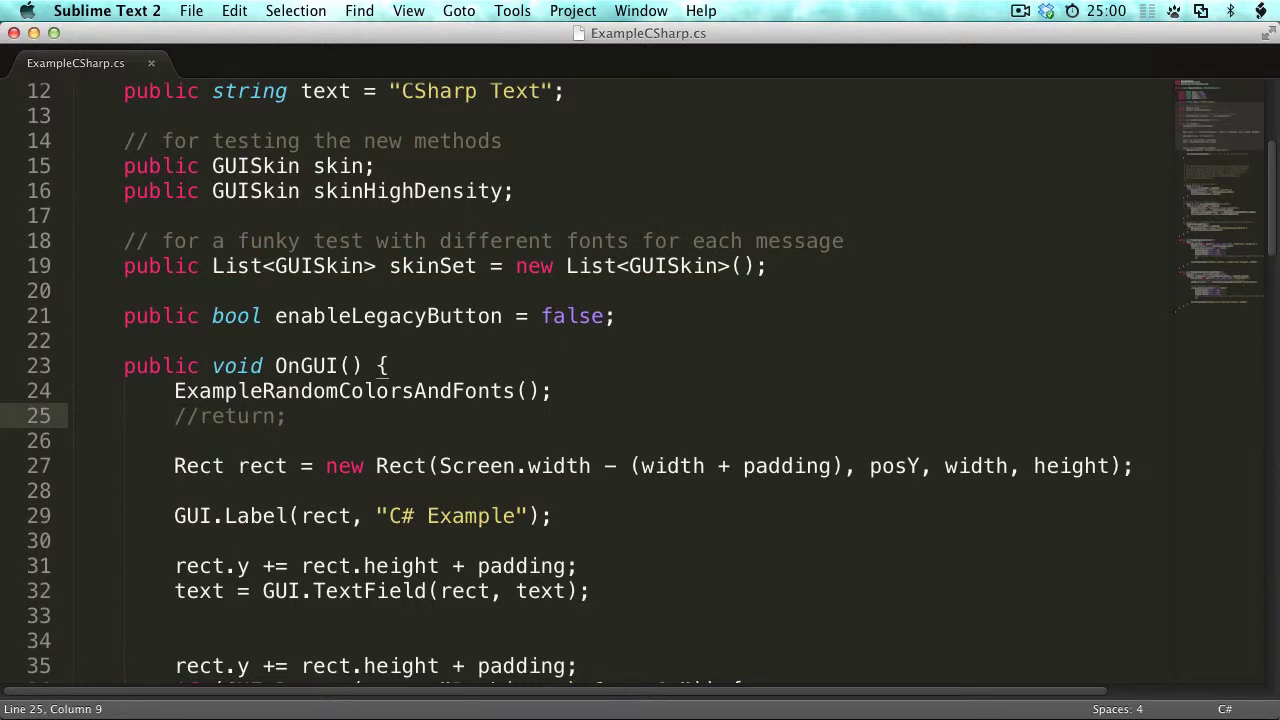
{"action": "key", "text": "super+slash"}
{"action": "double_click", "coordinate": [256, 392]}
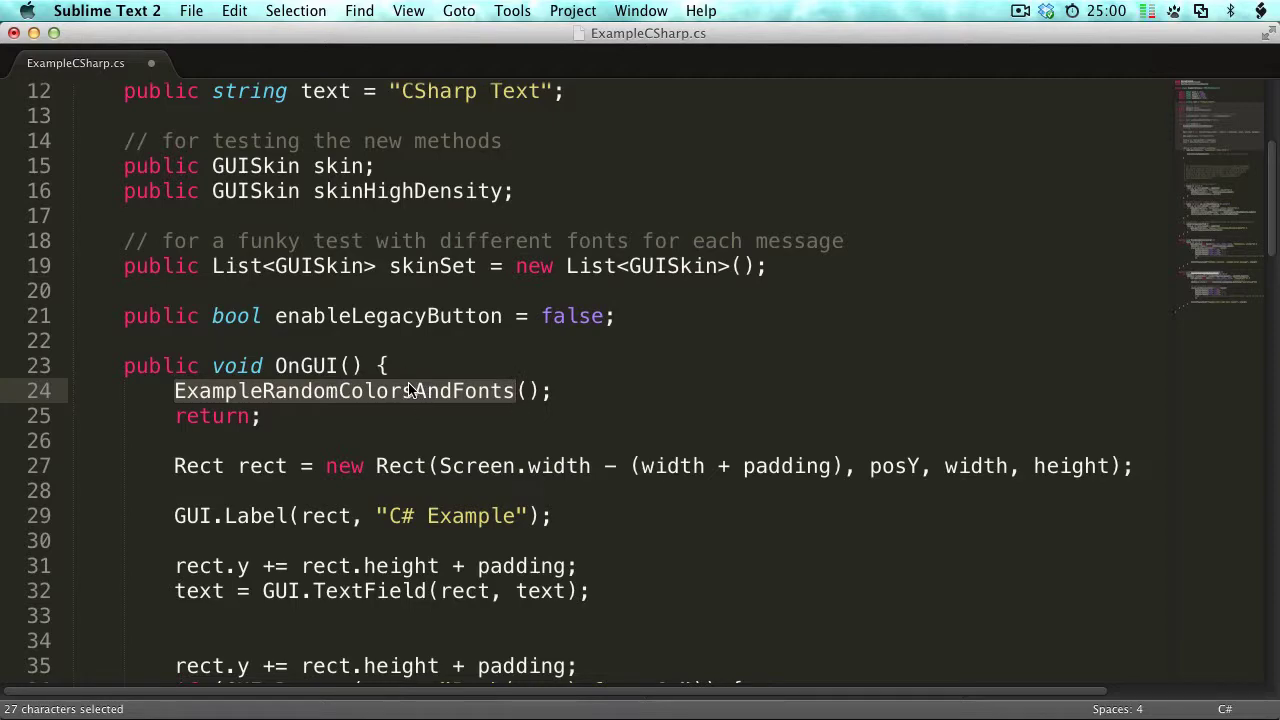
Step: Review the skinSet null/count check and the random skin pick in ExampleRandomColorsAndFonts
{"action": "scroll", "coordinate": [410, 390], "scroll_direction": "down", "scroll_amount": 20}
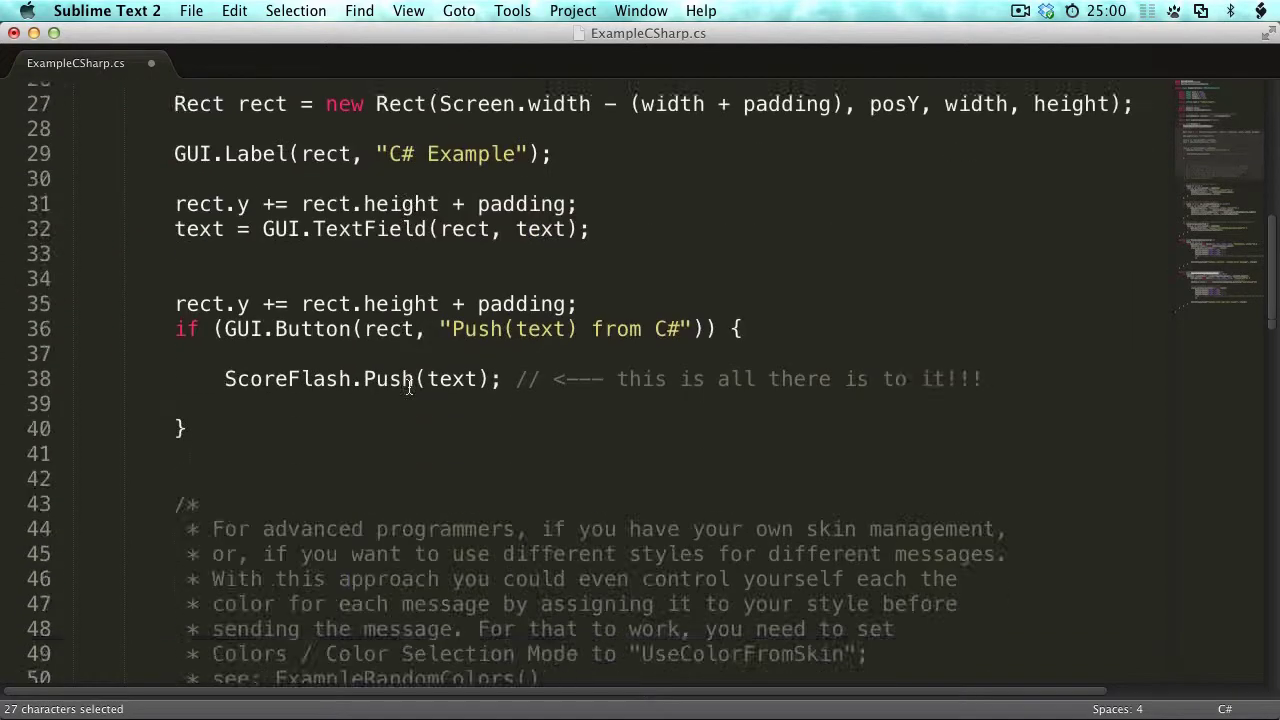
{"action": "scroll", "coordinate": [410, 390], "scroll_direction": "down", "scroll_amount": 3}
{"action": "scroll", "coordinate": [410, 390], "scroll_direction": "up", "scroll_amount": 2}
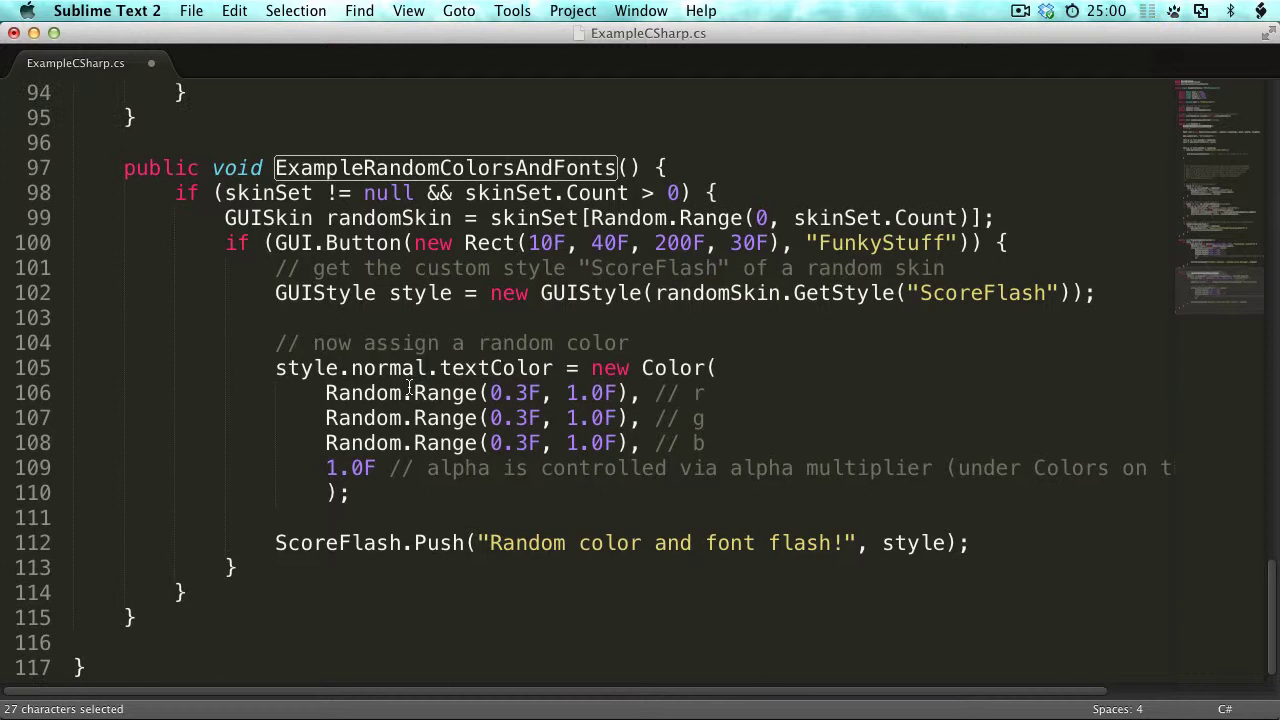
{"action": "scroll", "coordinate": [408, 388], "scroll_direction": "down", "scroll_amount": 1}
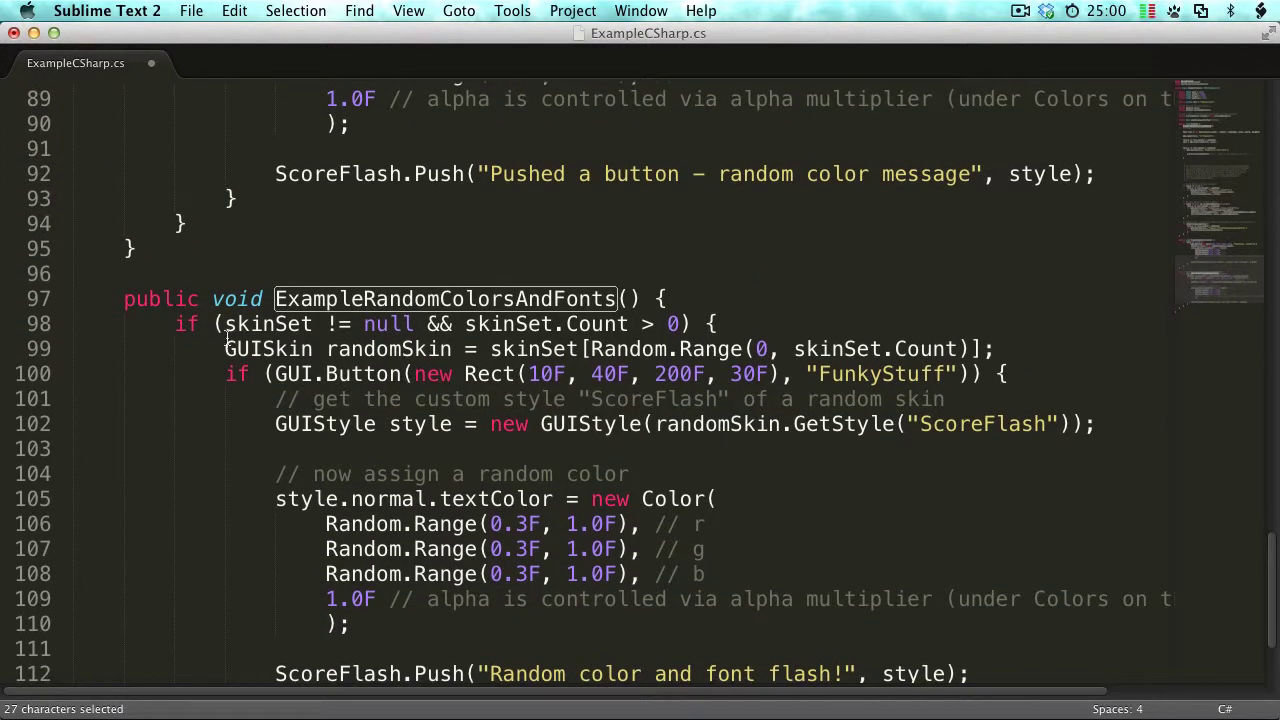
{"action": "left_click_drag", "start_coordinate": [175, 323], "coordinate": [740, 321]}
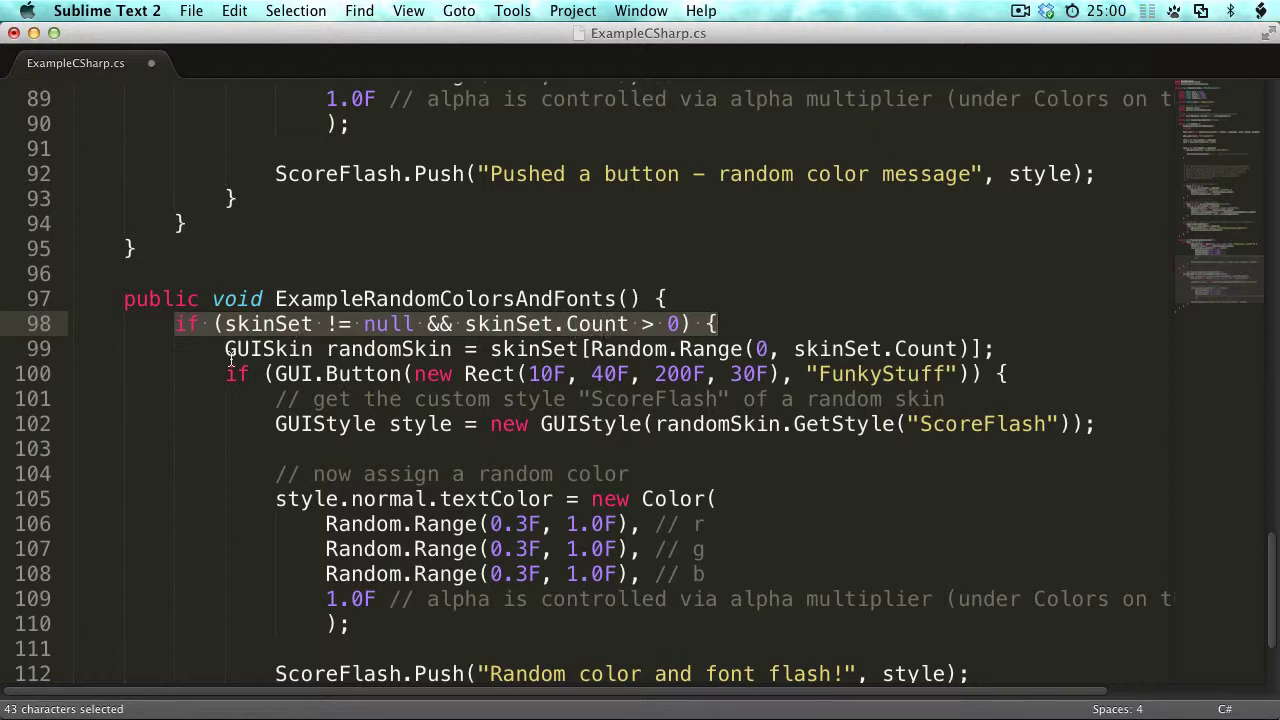
{"action": "left_click_drag", "start_coordinate": [225, 349], "coordinate": [832, 349]}
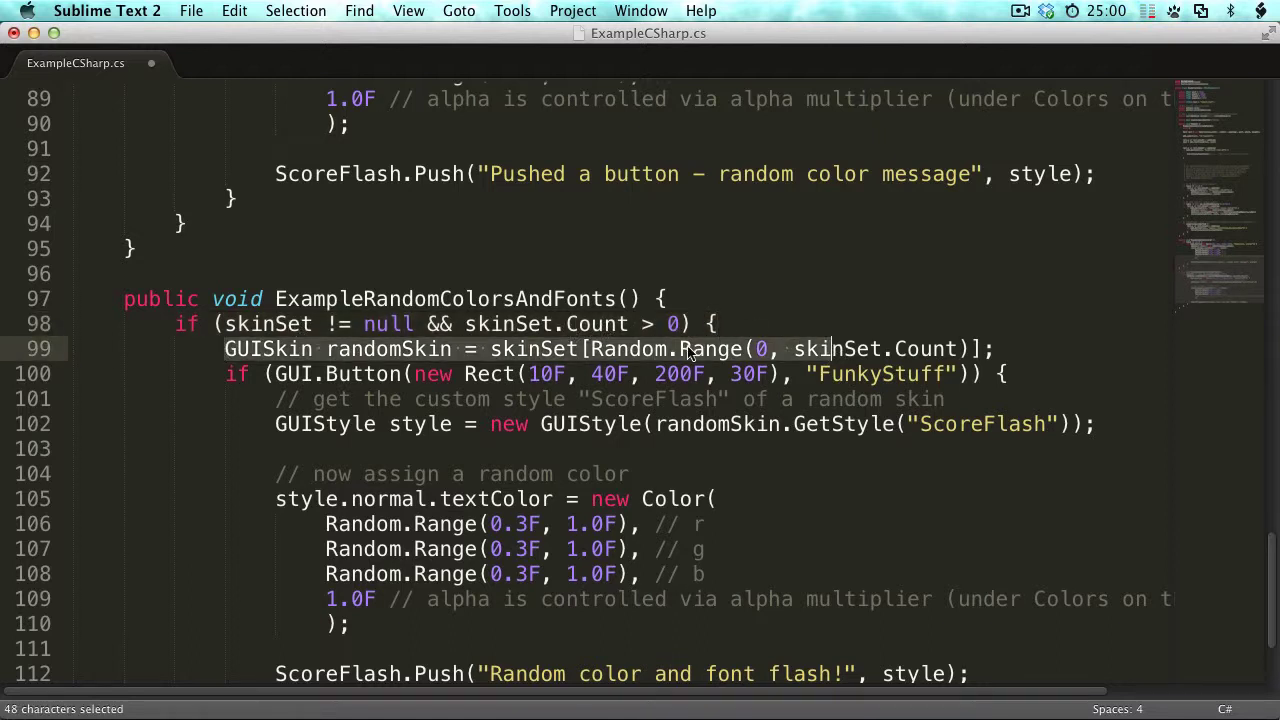
Step: Move the random skin line inside the FunkyStuff button block and indent it
{"action": "left_click", "coordinate": [451, 358]}
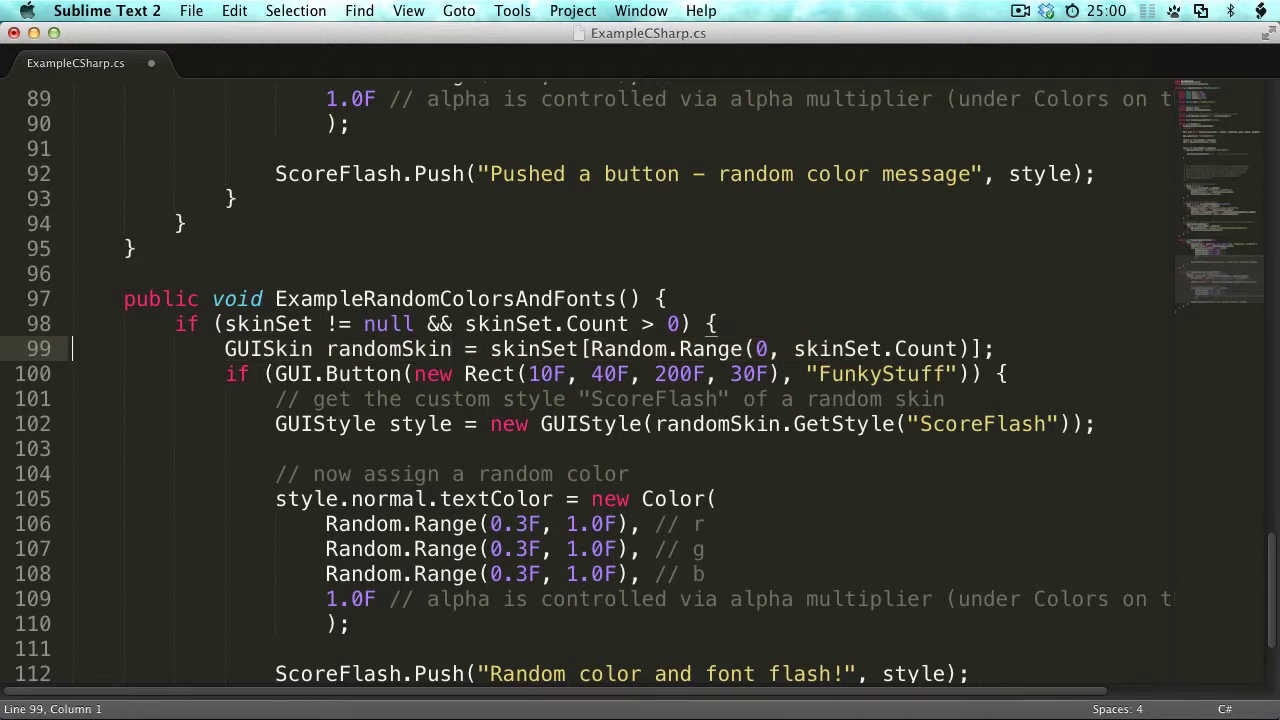
{"action": "key", "text": "shift+Down"}
{"action": "key", "text": "super+x"}
{"action": "key", "text": "Down"}
{"action": "key", "text": "super+v"}
{"action": "key", "text": "Up"}
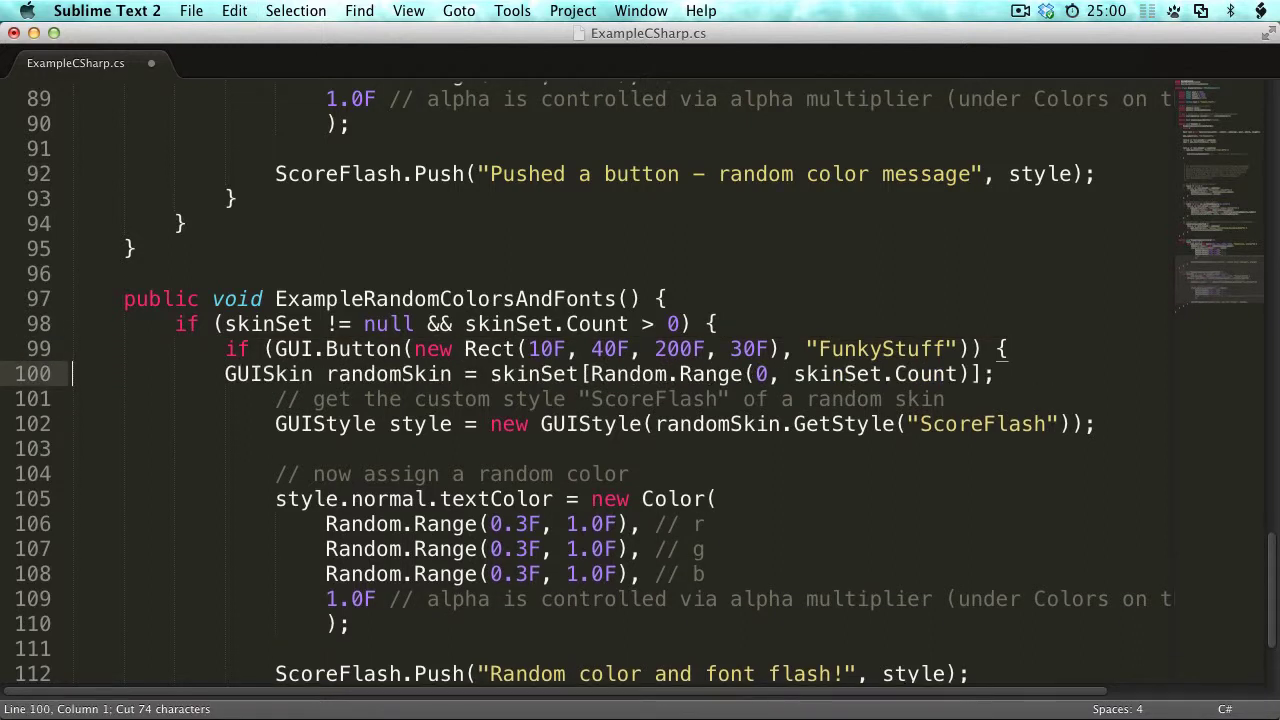
{"action": "left_click", "coordinate": [313, 374]}
{"action": "key", "text": "Tab"}
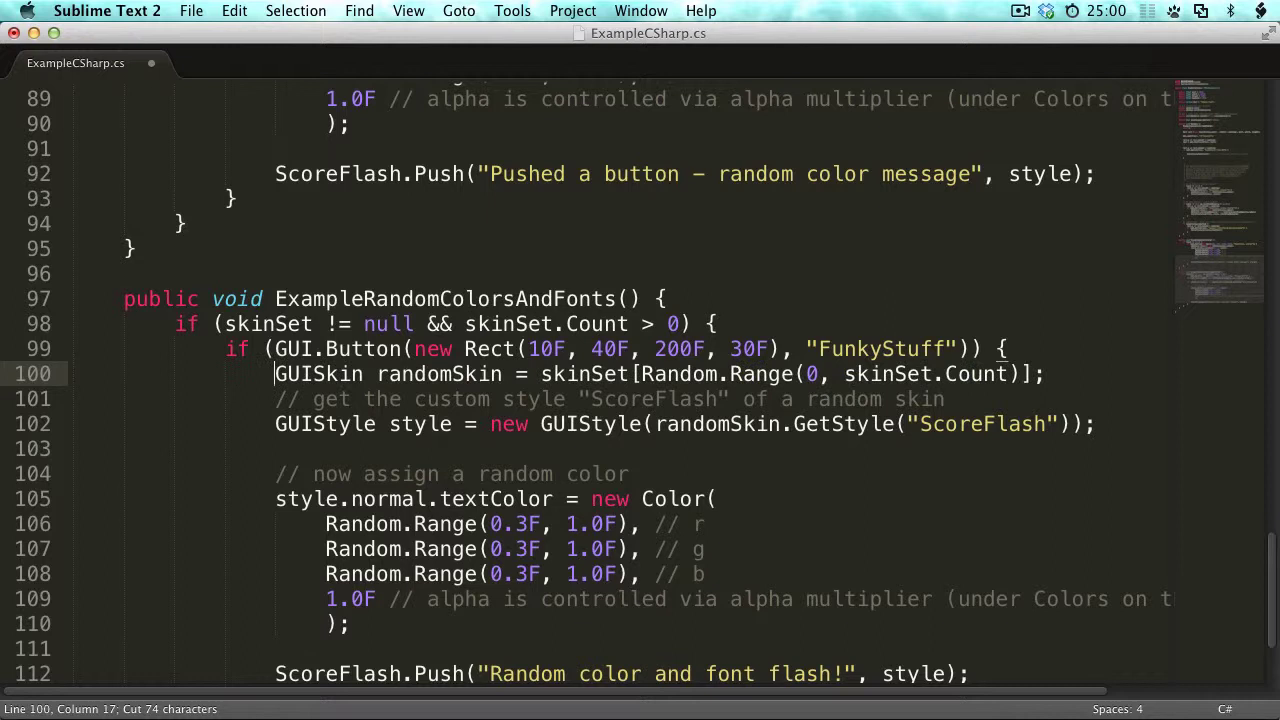
Step: Review the GUIStyle creation, random text colour block and ScoreFlash.Push call on line 112
{"action": "double_click", "coordinate": [855, 349]}
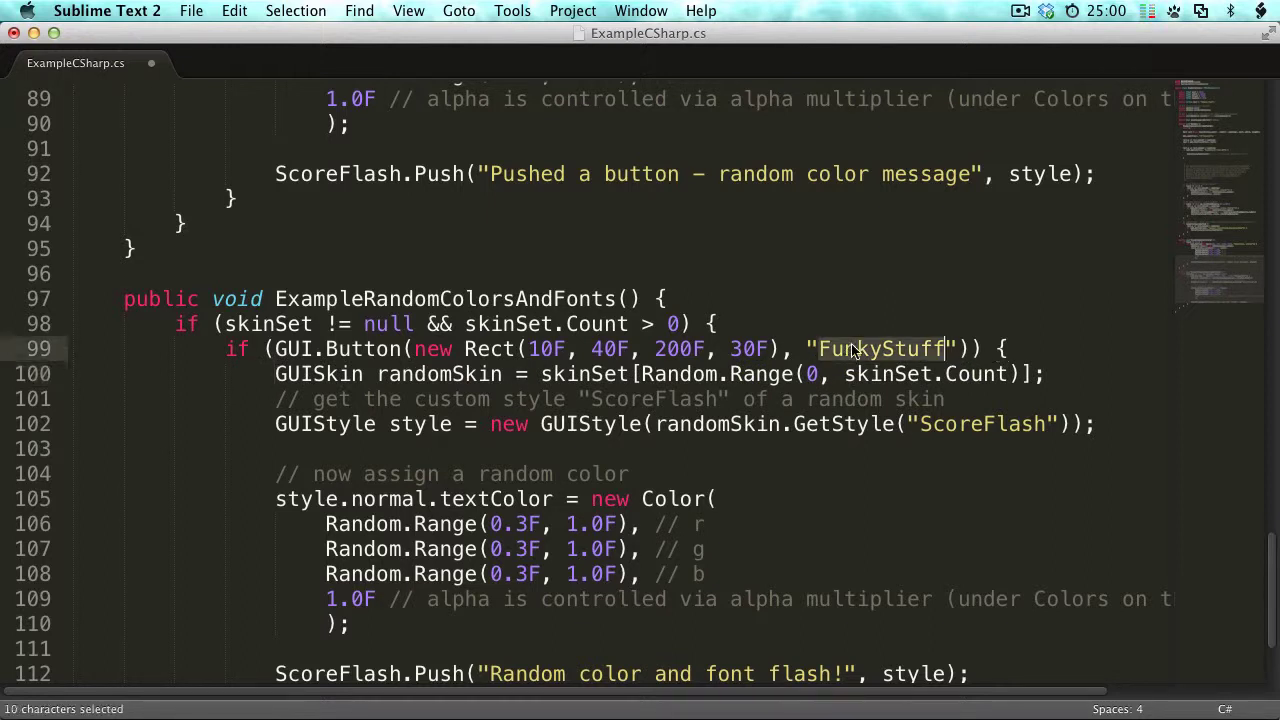
{"action": "left_click_drag", "start_coordinate": [275, 375], "coordinate": [1048, 372]}
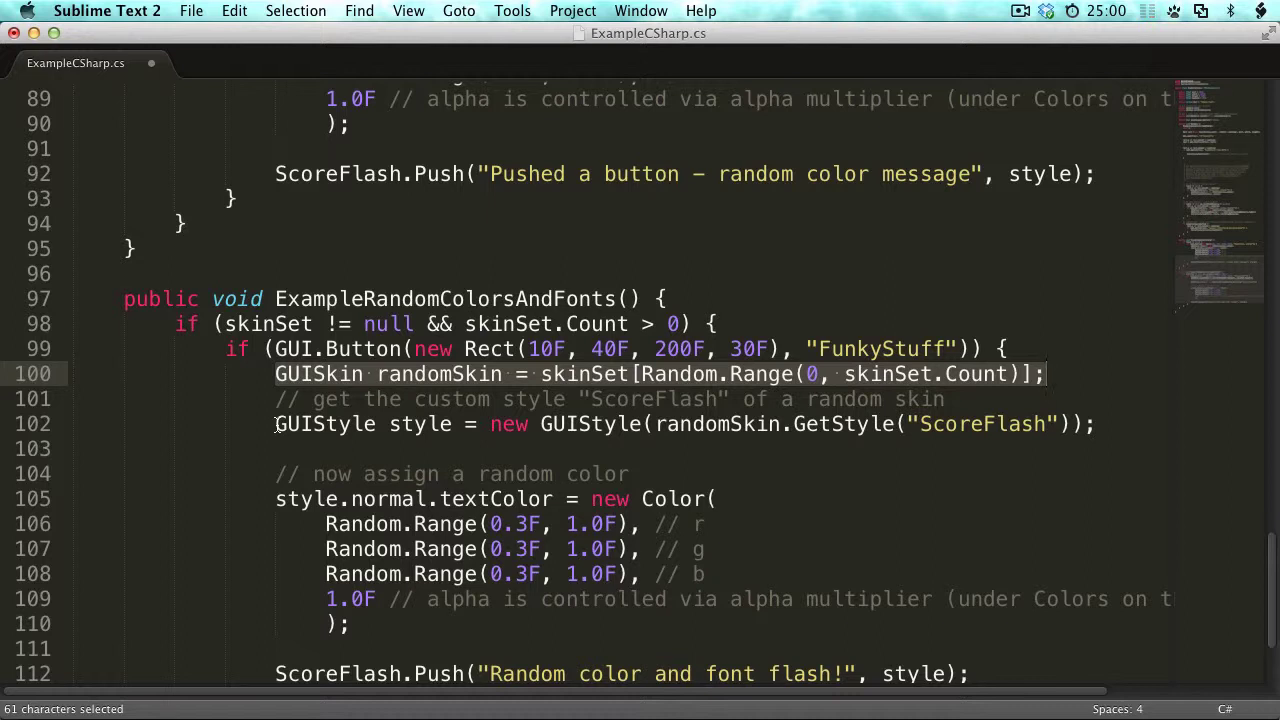
{"action": "left_click_drag", "start_coordinate": [275, 424], "coordinate": [1097, 424]}
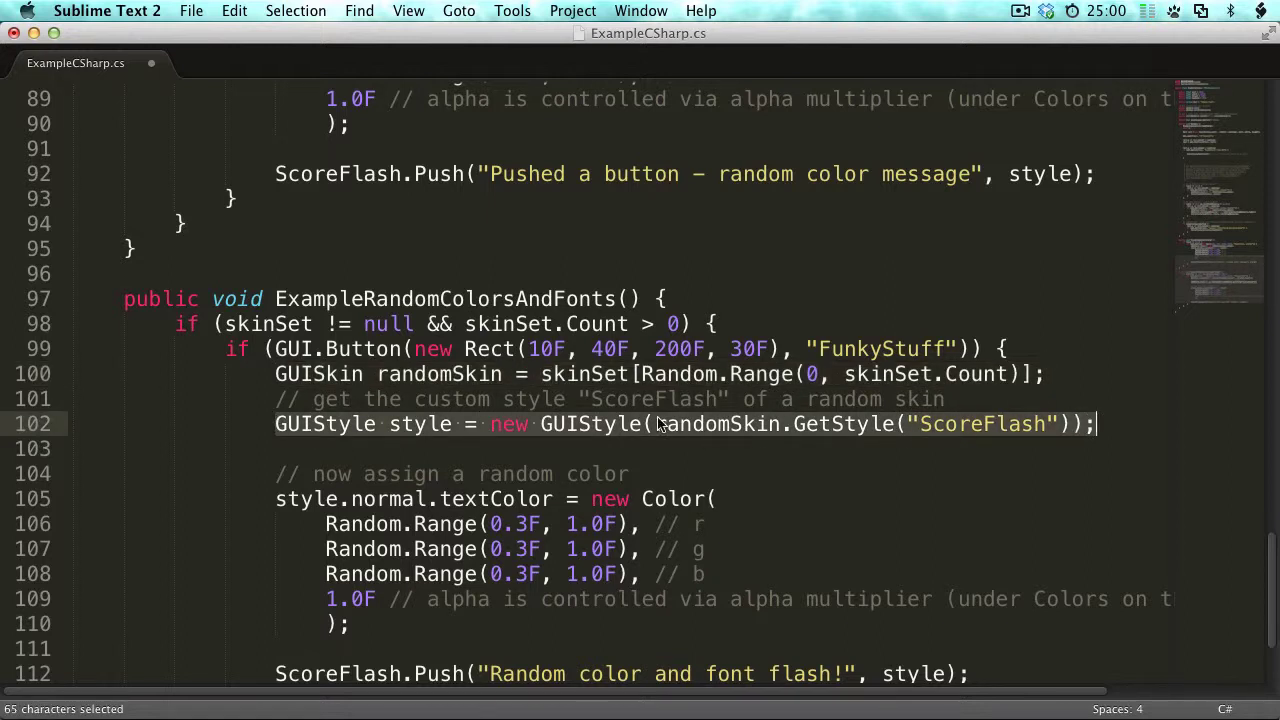
{"action": "double_click", "coordinate": [427, 424]}
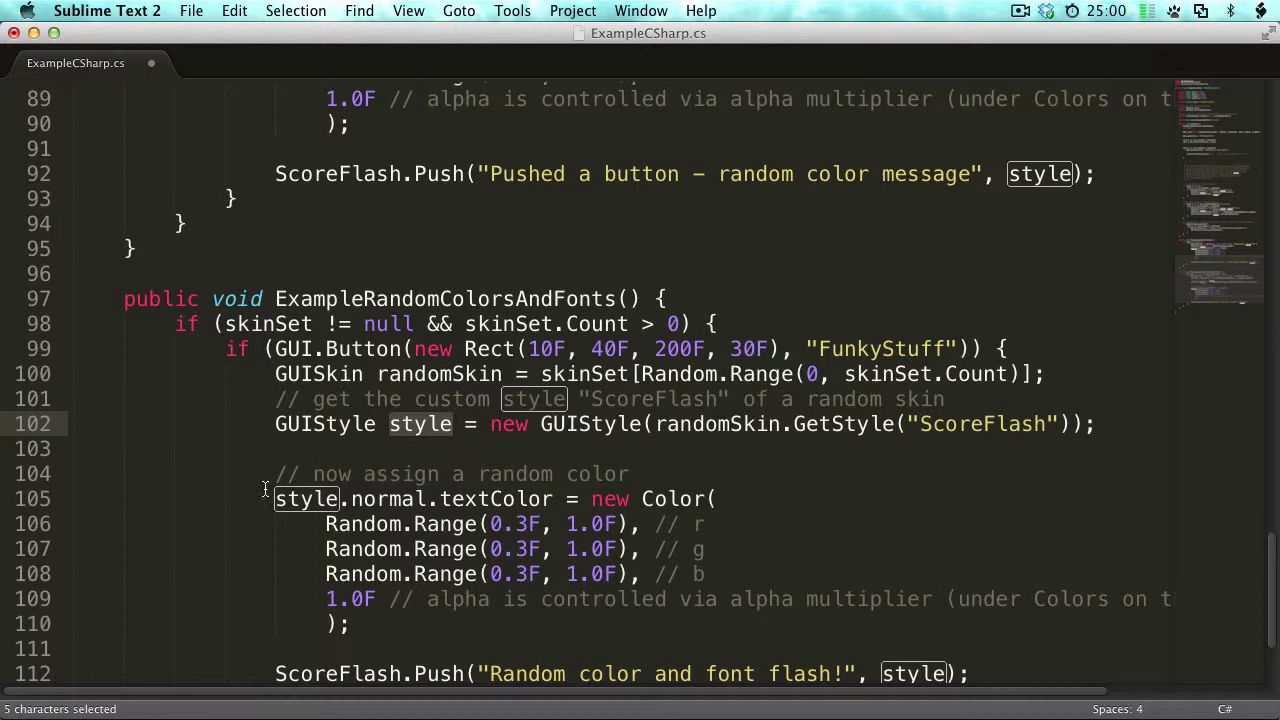
{"action": "left_click_drag", "start_coordinate": [274, 474], "coordinate": [395, 635]}
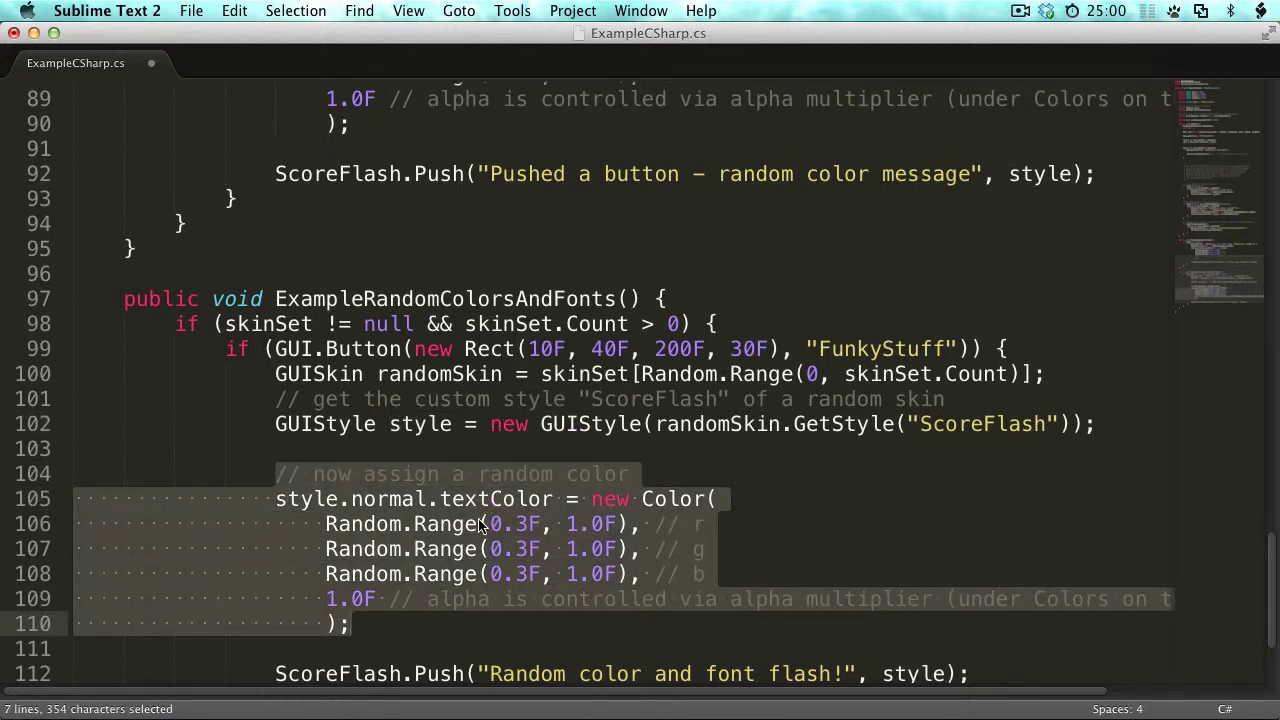
{"action": "scroll", "coordinate": [481, 526], "scroll_direction": "down", "scroll_amount": 3}
{"action": "left_click_drag", "start_coordinate": [277, 520], "coordinate": [968, 520]}
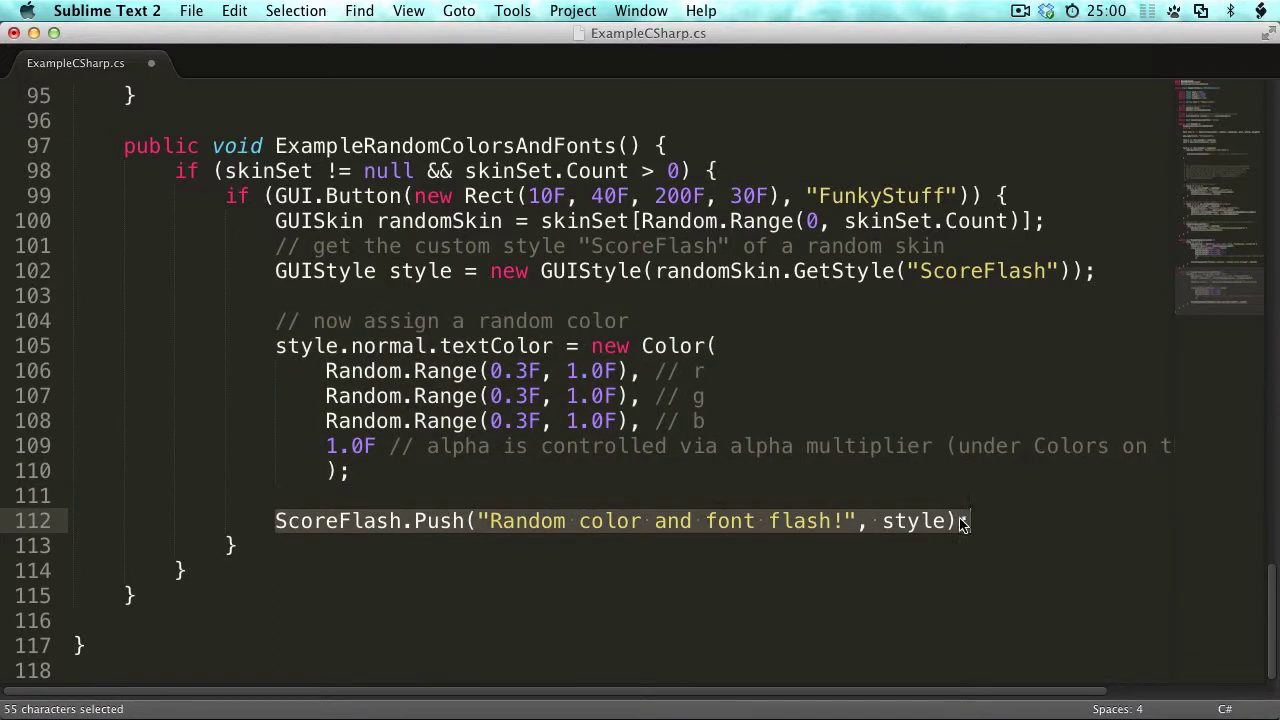
Step: Save ExampleCSharp.cs and switch back to Unity
{"action": "key", "text": "super+Tab"}
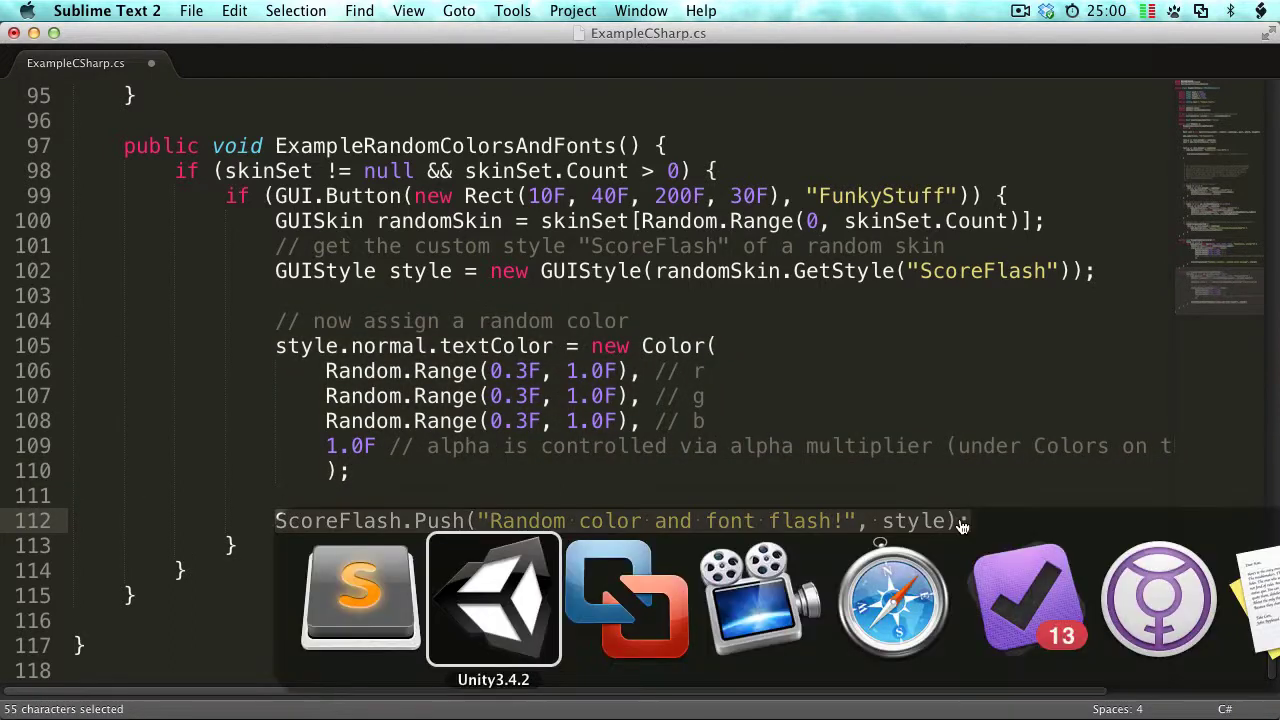
{"action": "key", "text": "super+Tab"}
{"action": "key", "text": "super+Tab"}
{"action": "key", "text": "super+Tab"}
{"action": "key", "text": "super+Tab"}
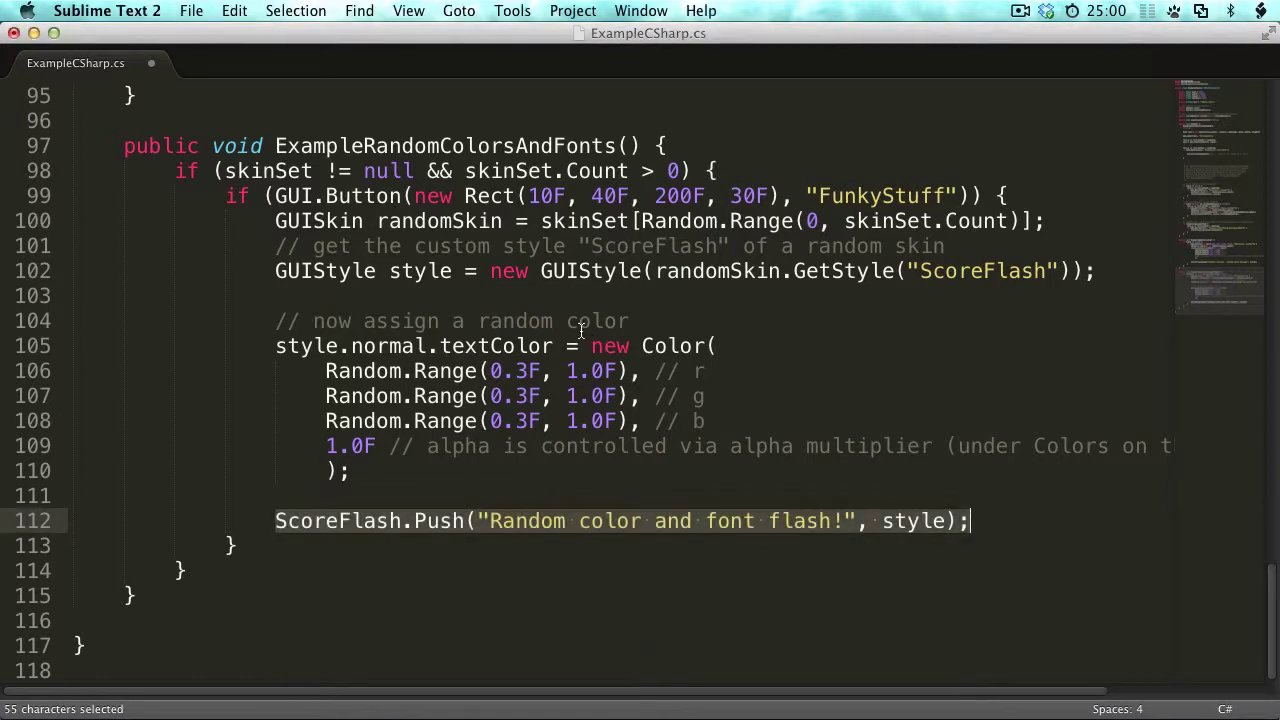
{"action": "key", "text": "super+s"}
{"action": "key", "text": "super+Tab"}
{"action": "key", "text": "super+Tab"}
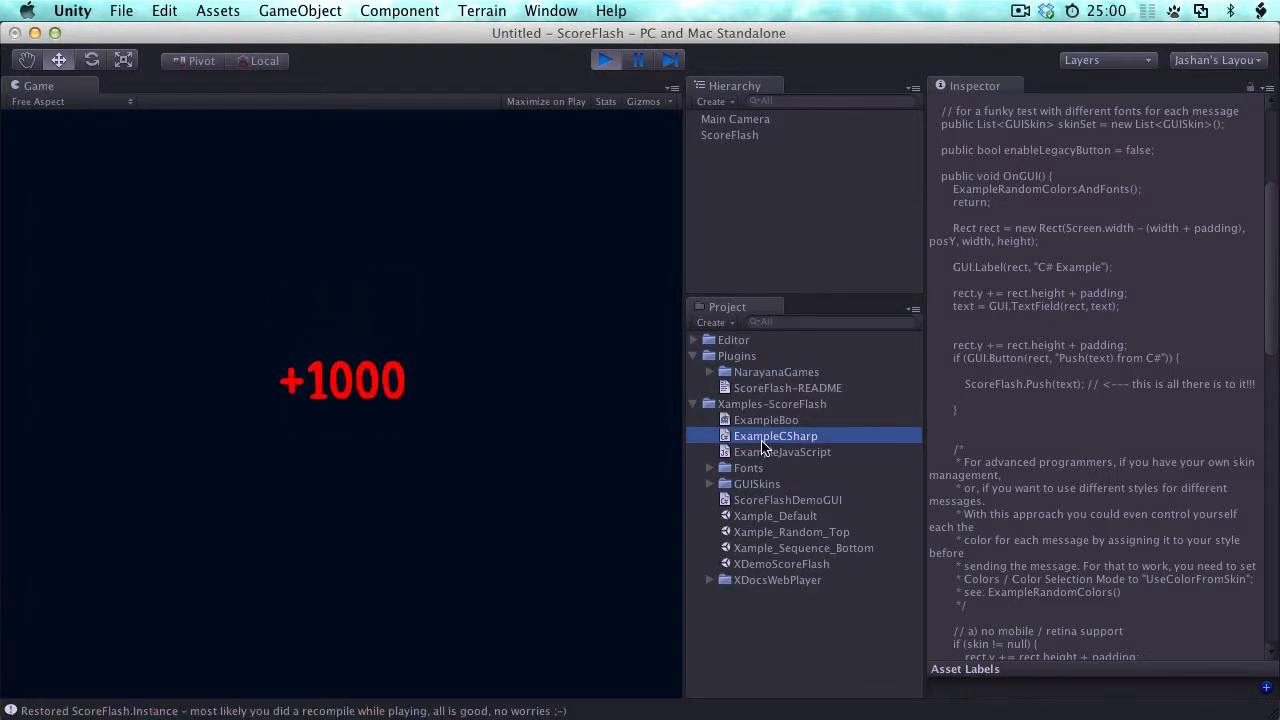
Step: Create an empty GameObject named ExampleCSharp and attach the ExampleCSharp script to it
{"action": "left_click", "coordinate": [731, 207]}
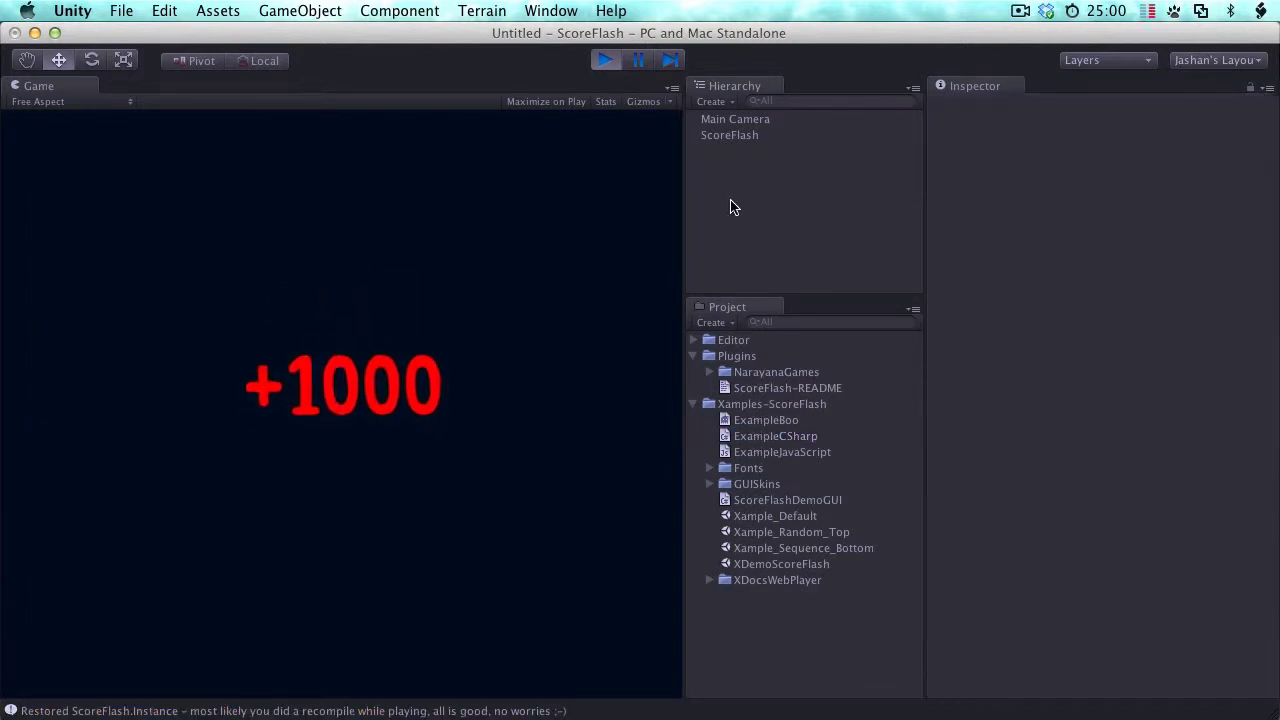
{"action": "key", "text": "super+shift+n"}
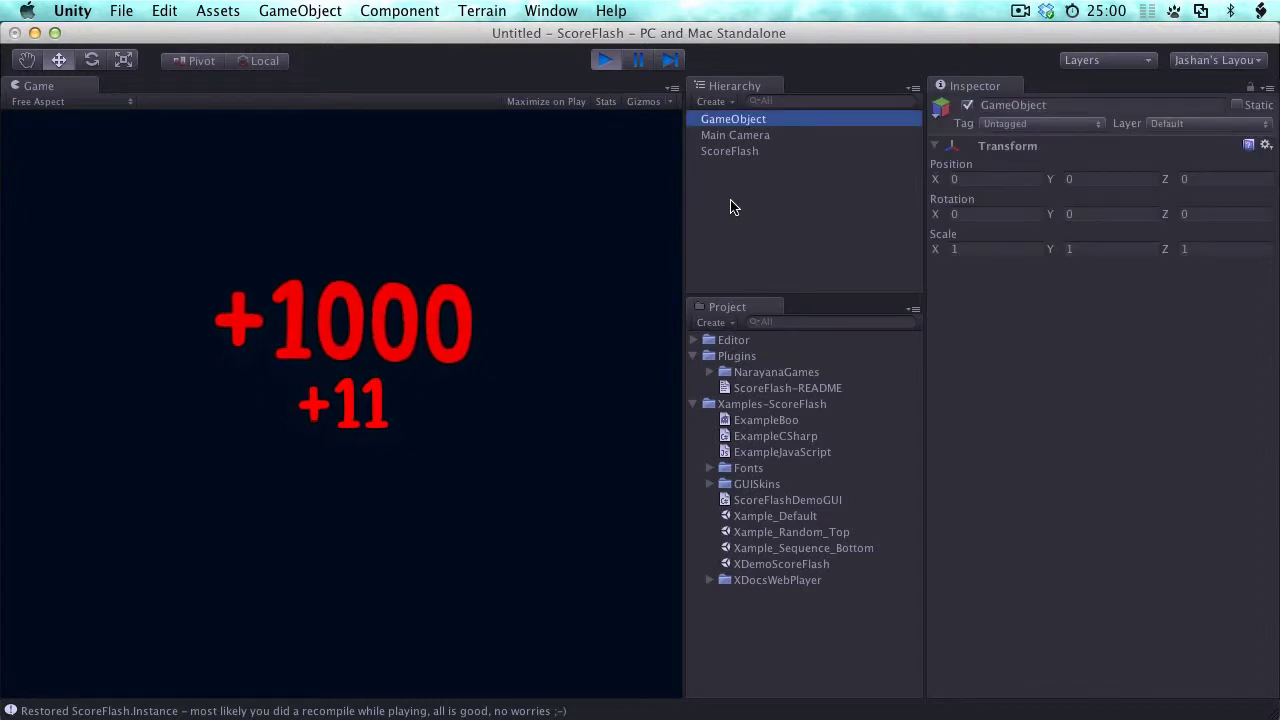
{"action": "type", "text": "ExampleCSharp"}
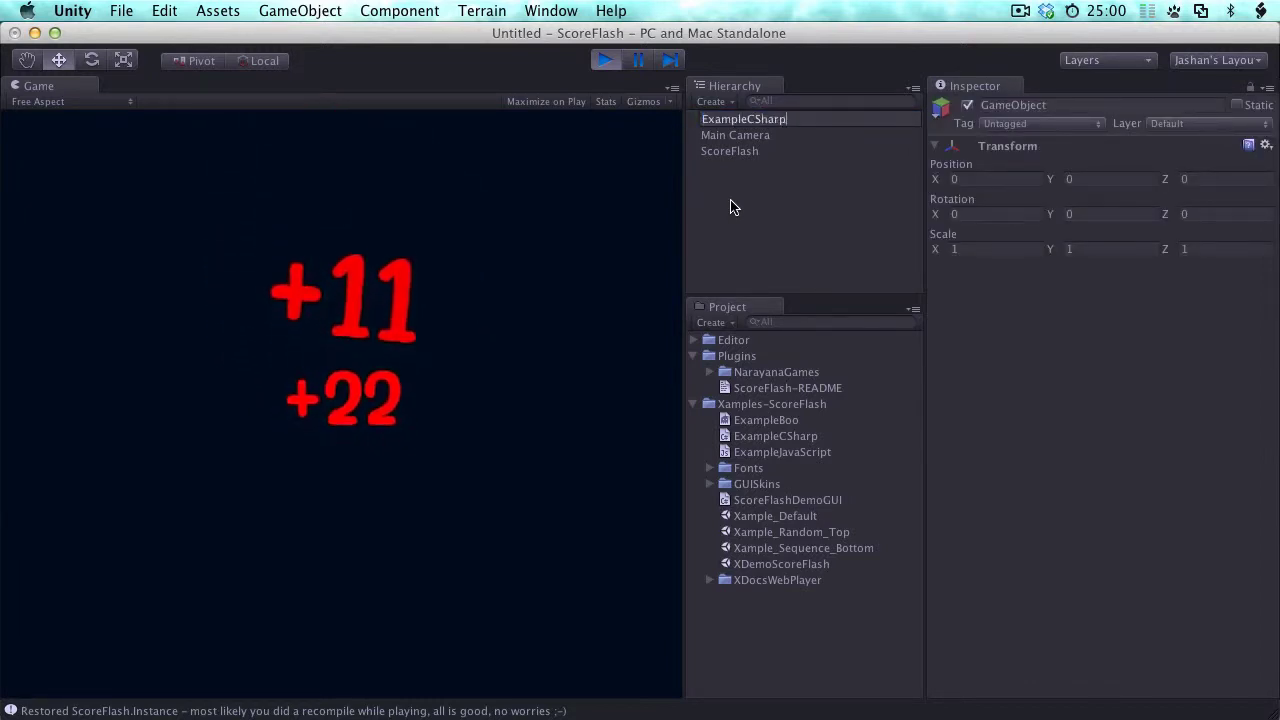
{"action": "key", "text": "Return"}
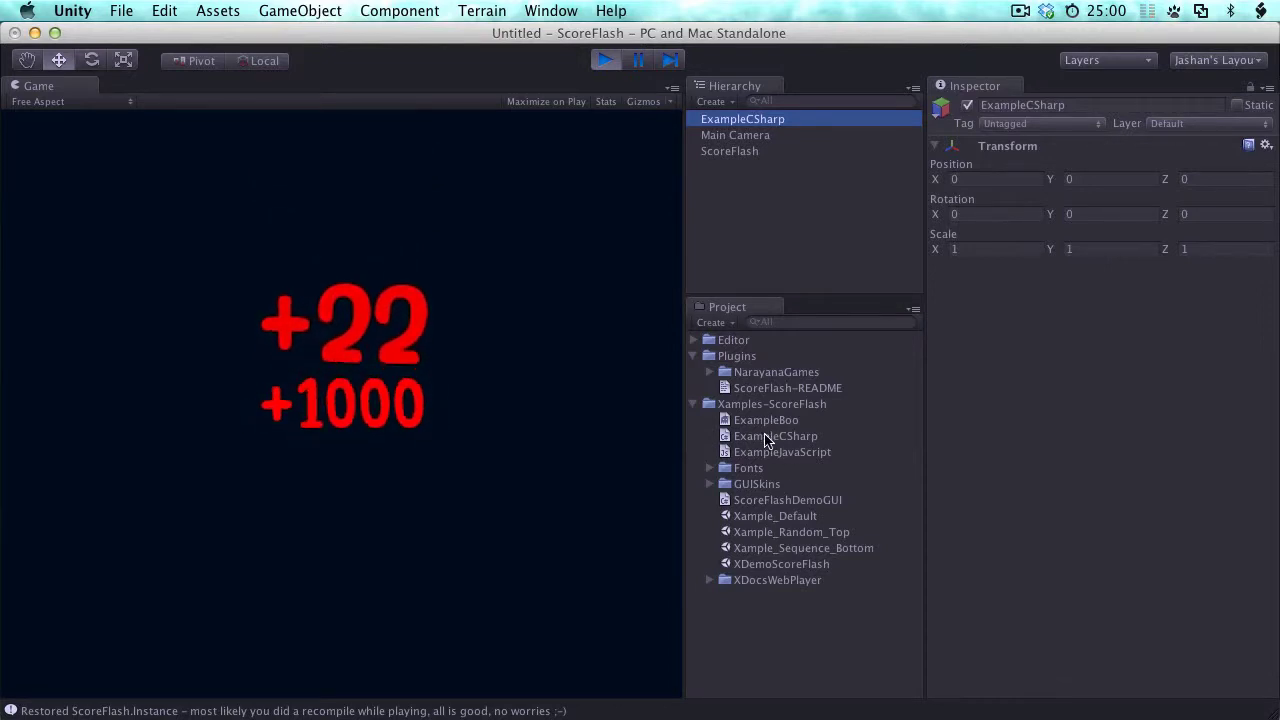
{"action": "left_click_drag", "start_coordinate": [766, 440], "coordinate": [762, 124]}
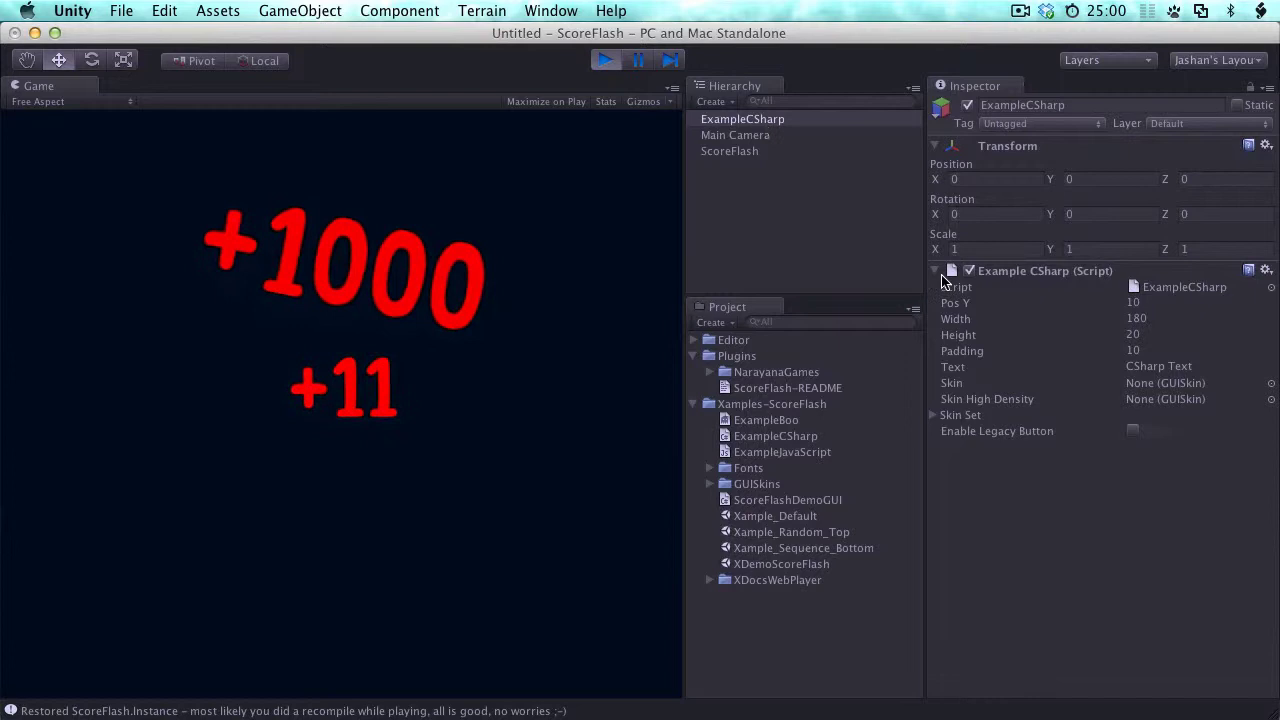
Step: Expand the ExampleCSharp Skin Set and set its Size to 4
{"action": "left_click", "coordinate": [935, 416]}
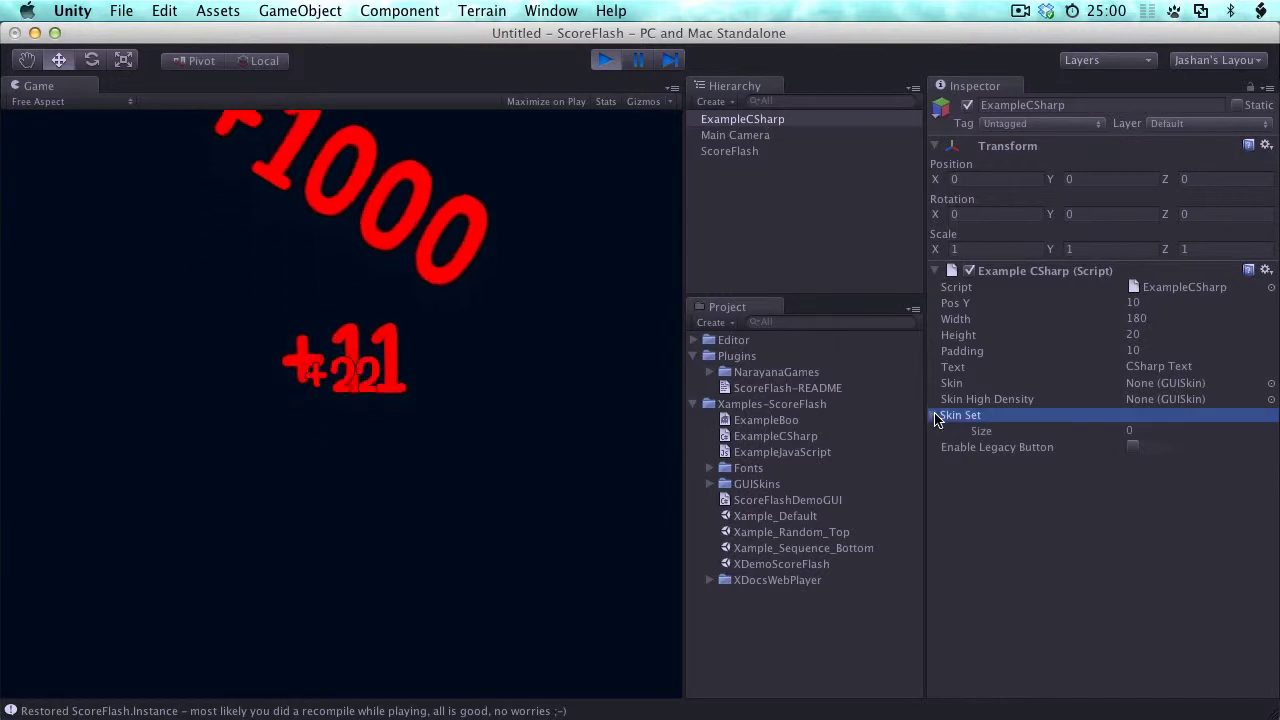
{"action": "left_click", "coordinate": [710, 485]}
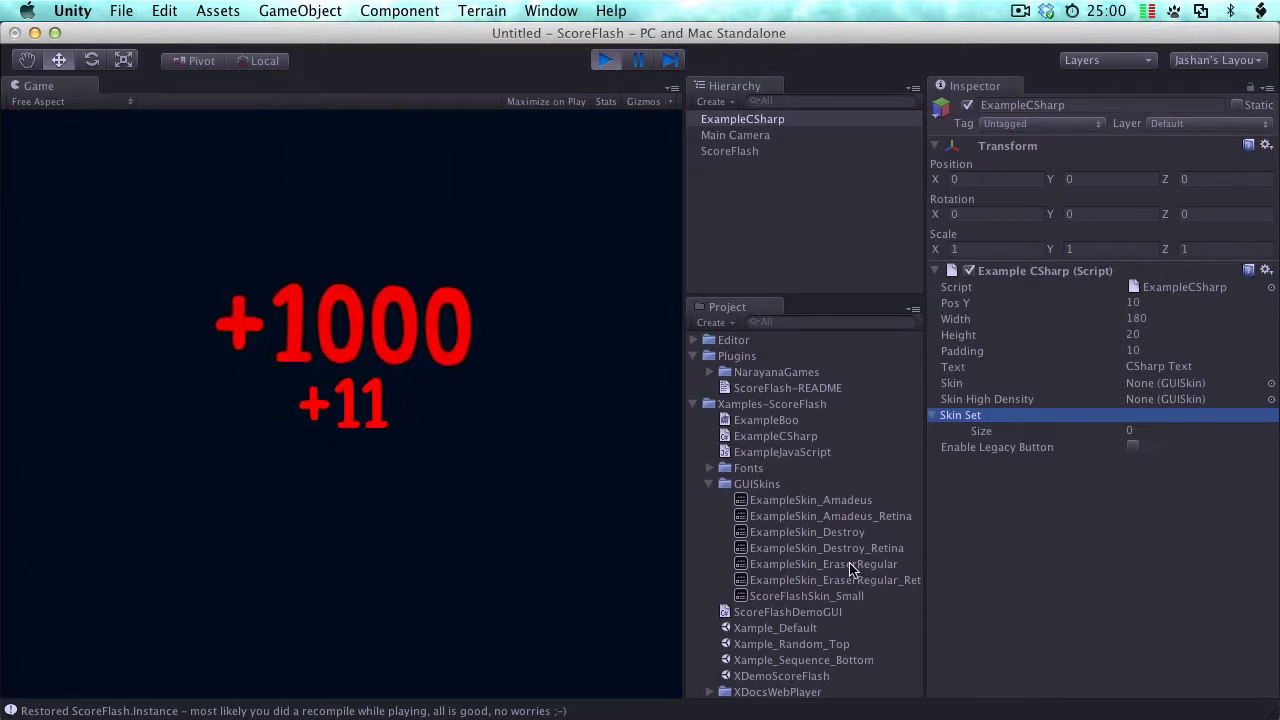
{"action": "left_click", "coordinate": [1140, 430]}
{"action": "type", "text": "4"}
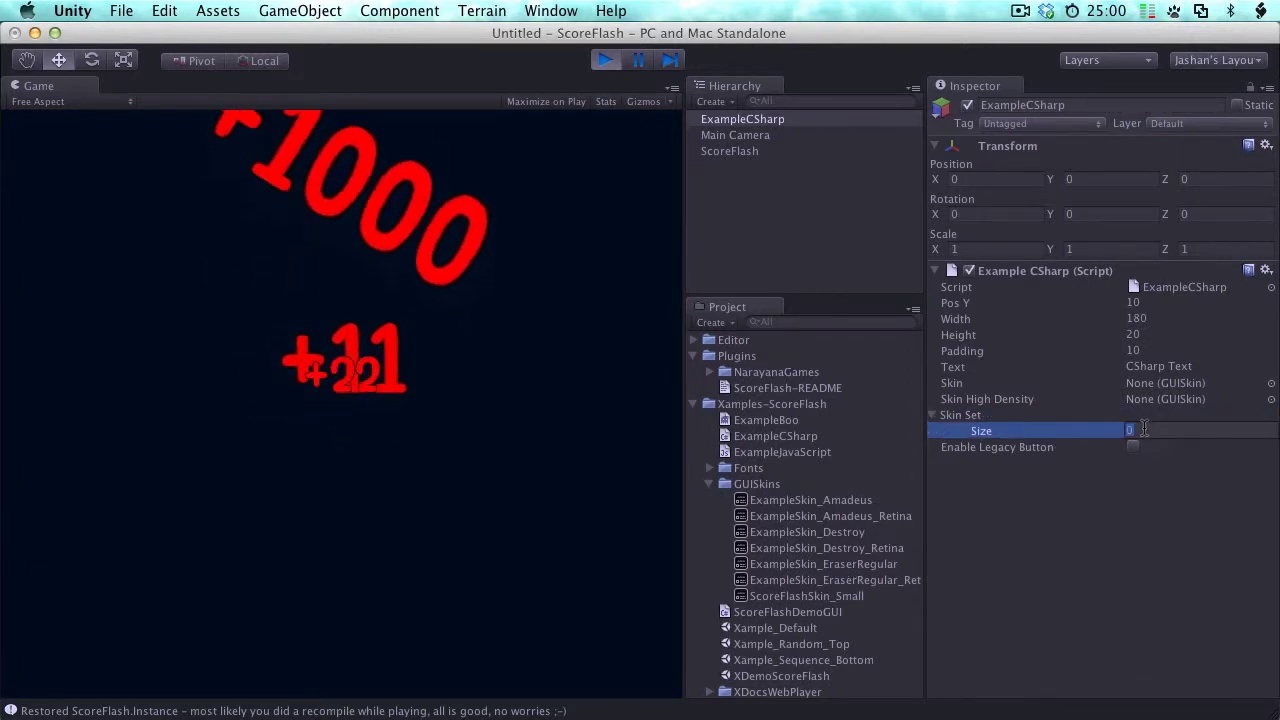
{"action": "key", "text": "Return"}
Step: Assign ExampleSkin_Amadeus, ExampleSkin_Destroy, ExampleSkin_EraserRegular and ScoreFlashSkin to Elements 0–3
{"action": "left_click_drag", "start_coordinate": [866, 497], "coordinate": [1058, 448]}
{"action": "left_click_drag", "start_coordinate": [830, 530], "coordinate": [1100, 464]}
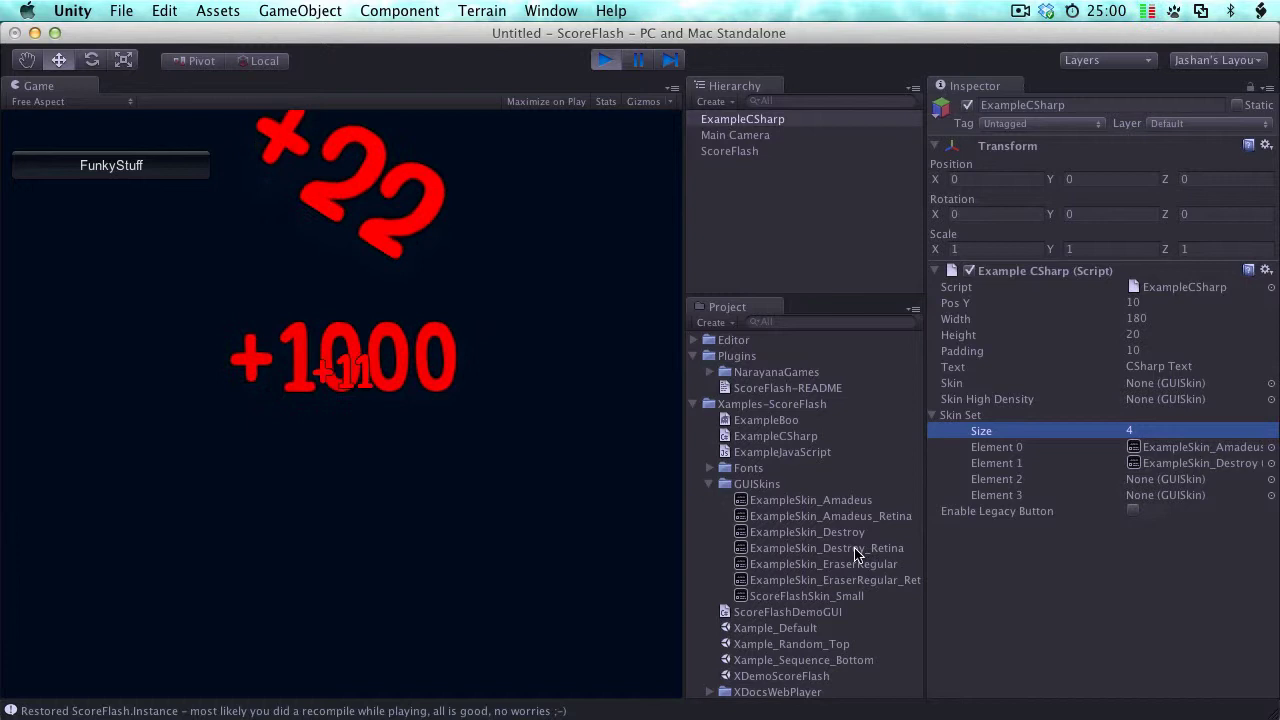
{"action": "left_click_drag", "start_coordinate": [848, 570], "coordinate": [1058, 480]}
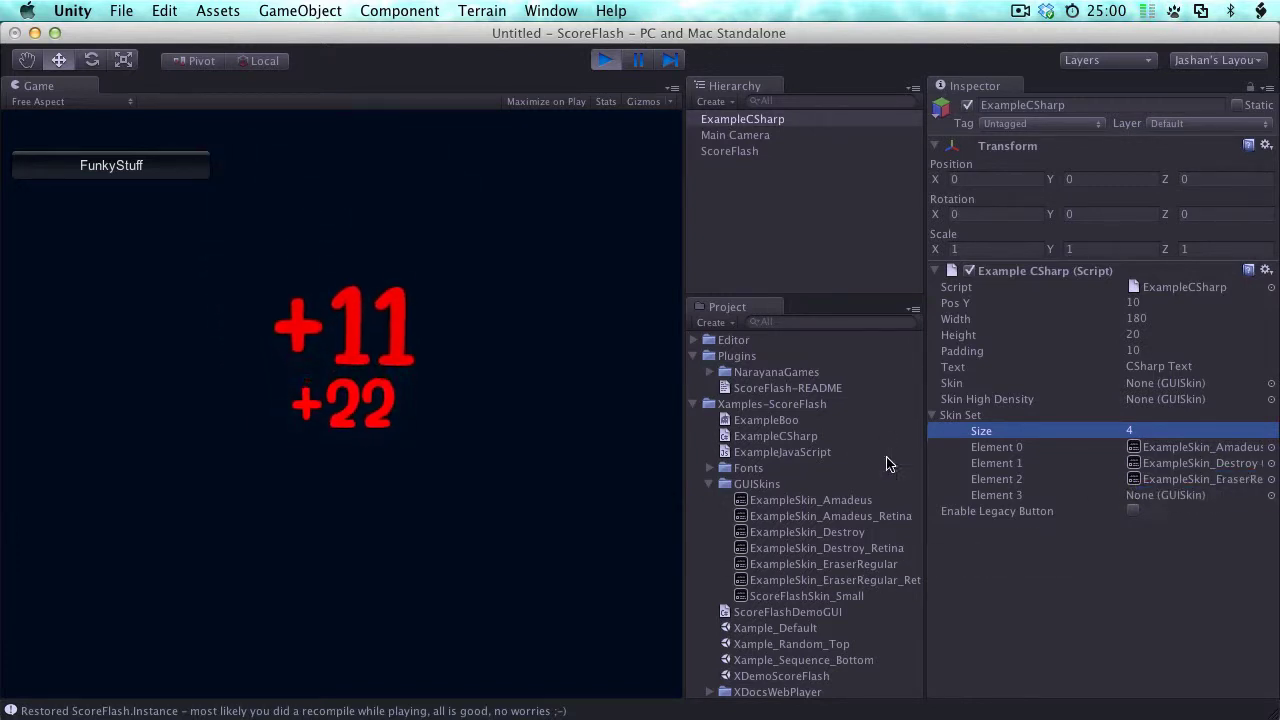
{"action": "left_click", "coordinate": [709, 485]}
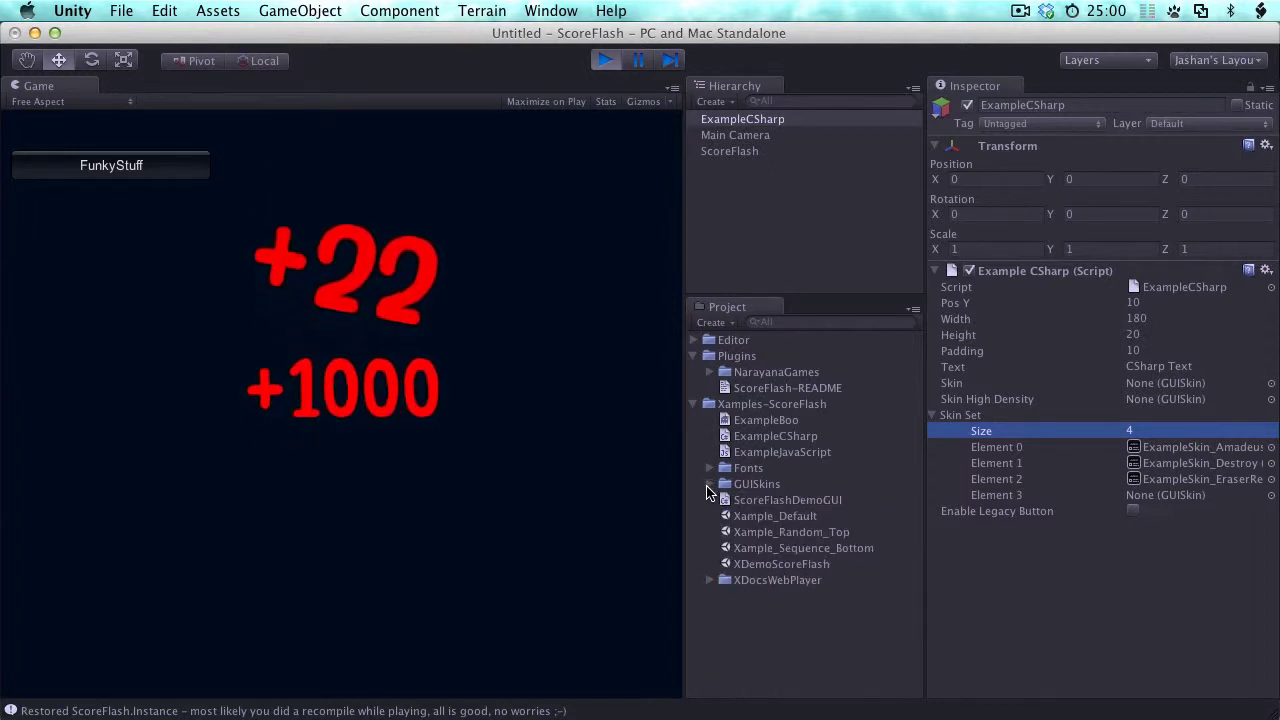
{"action": "left_click", "coordinate": [709, 372]}
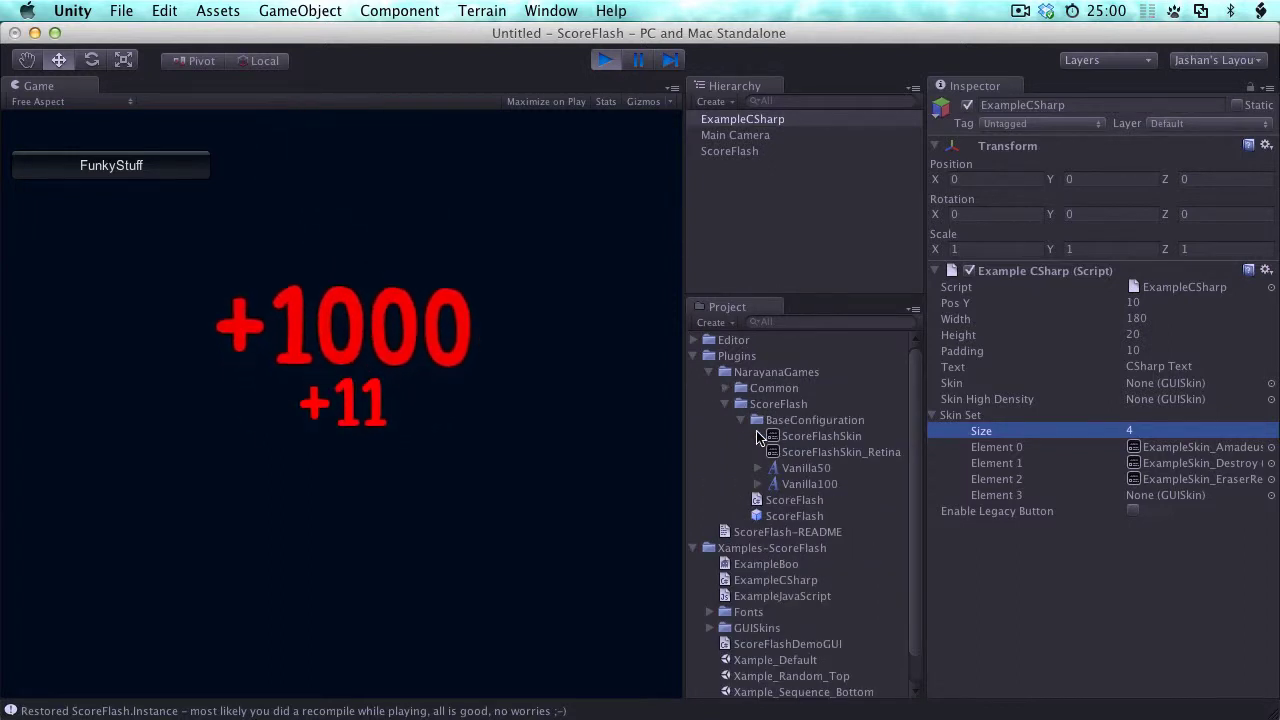
{"action": "left_click_drag", "start_coordinate": [818, 442], "coordinate": [1092, 497]}
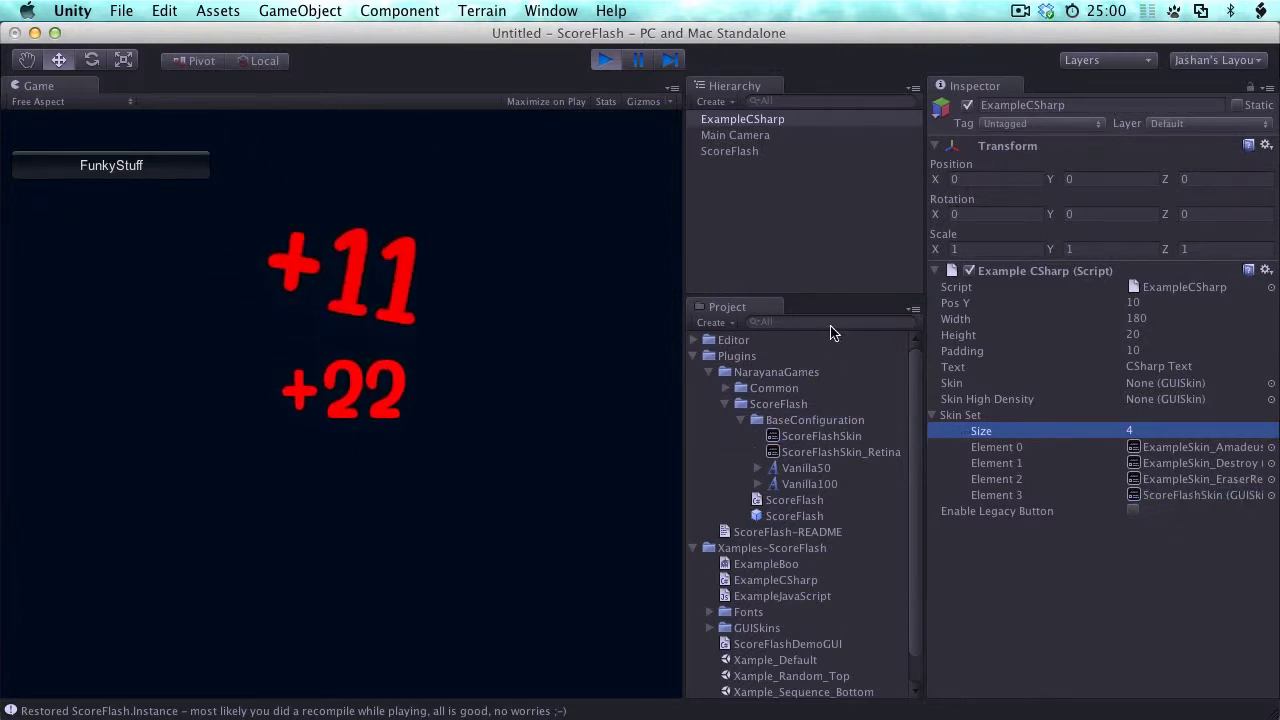
Step: Uncheck Autogenerate Messages? in ScoreFlash's Testing options, then reselect ExampleCSharp
{"action": "left_click", "coordinate": [731, 151]}
{"action": "scroll", "coordinate": [1075, 511], "scroll_direction": "down", "scroll_amount": 3}
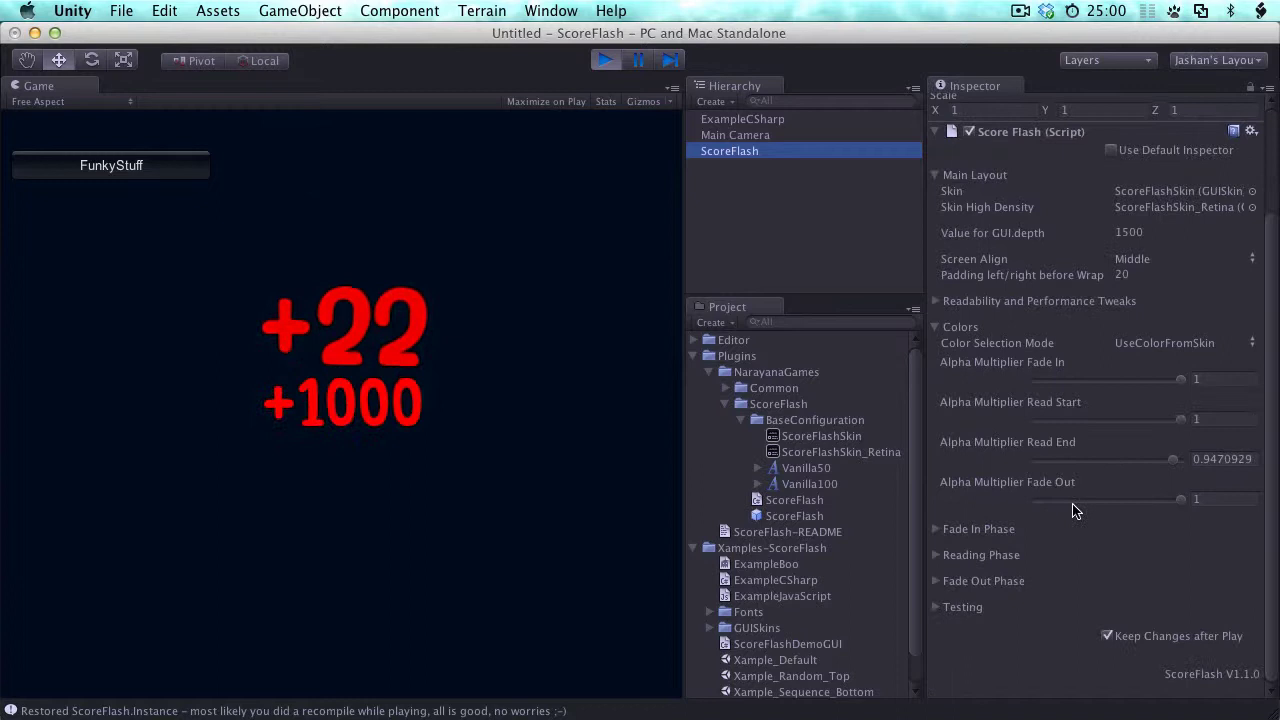
{"action": "left_click", "coordinate": [943, 607]}
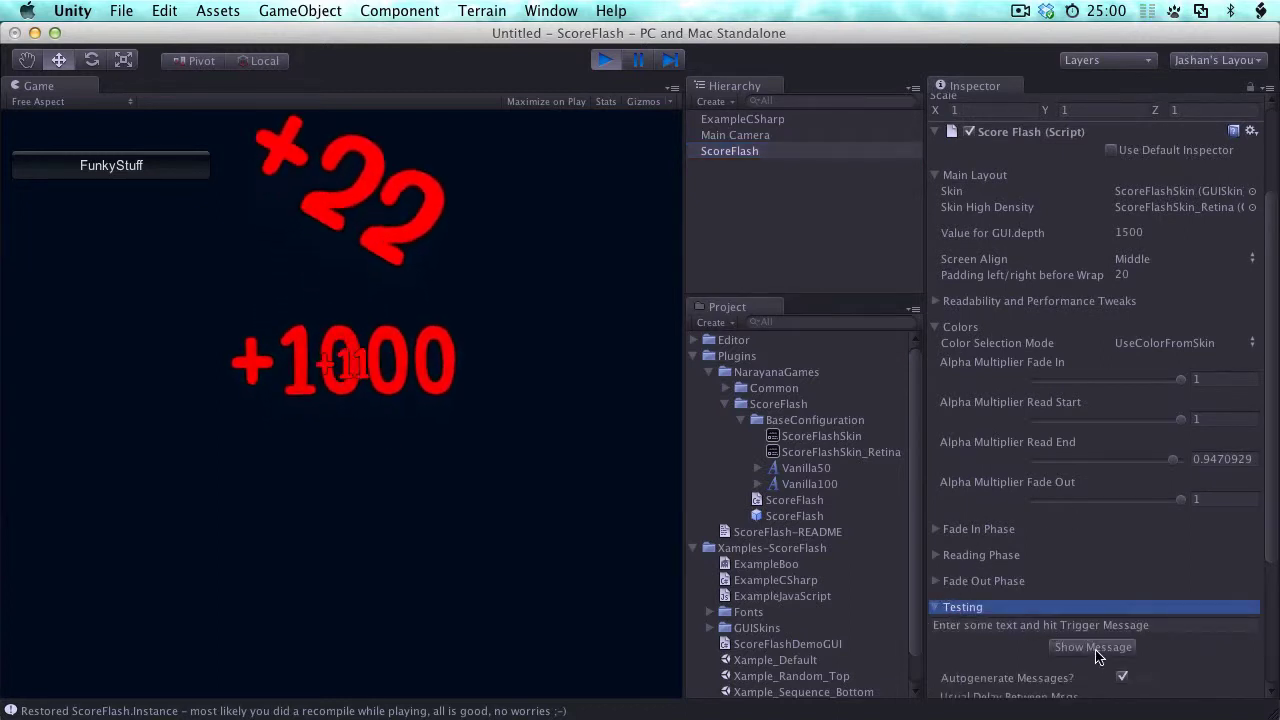
{"action": "left_click", "coordinate": [1125, 678]}
{"action": "scroll", "coordinate": [1134, 597], "scroll_direction": "down", "scroll_amount": 3}
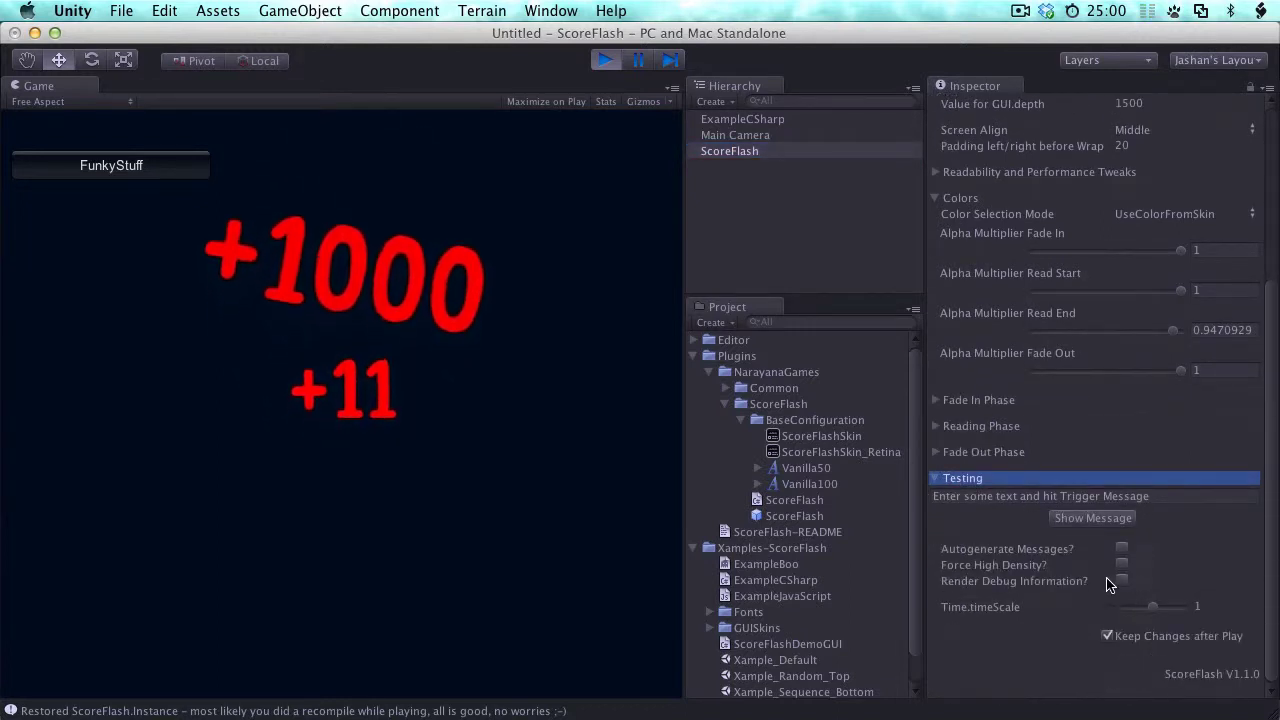
{"action": "left_click", "coordinate": [965, 551]}
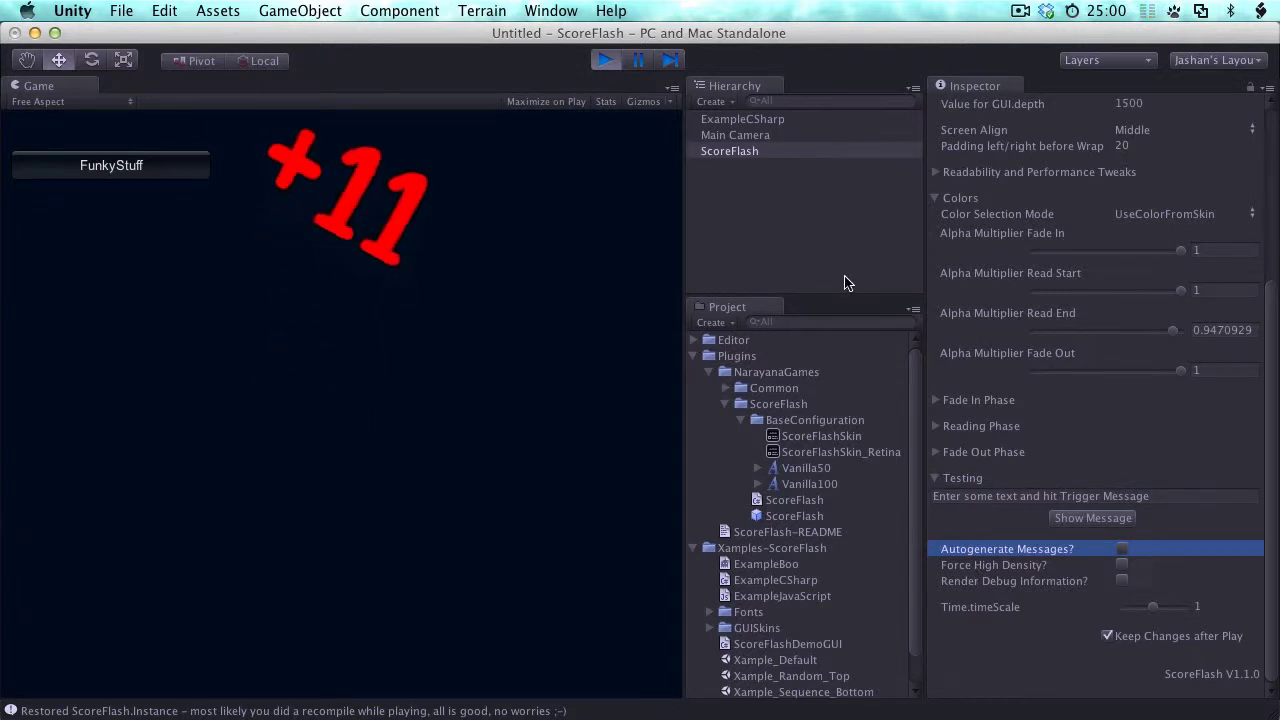
{"action": "left_click", "coordinate": [739, 120]}
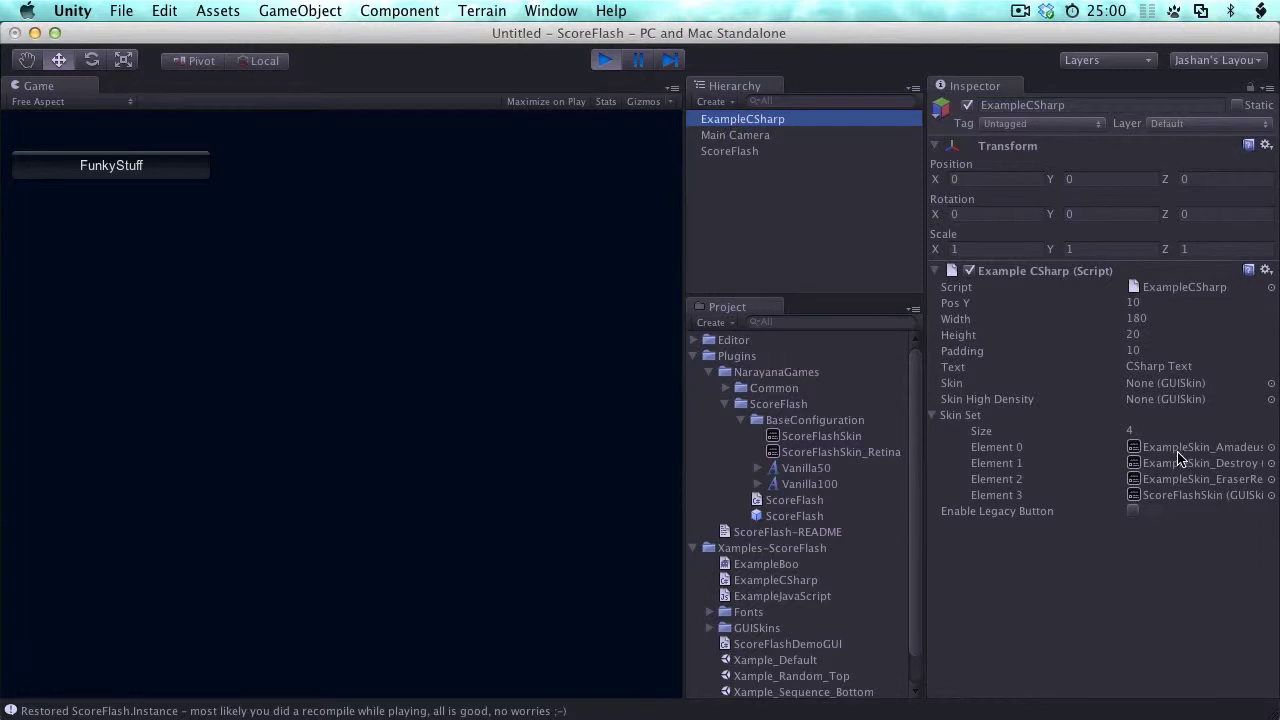
{"action": "left_click", "coordinate": [1176, 450]}
{"action": "left_click", "coordinate": [1175, 465]}
{"action": "left_click", "coordinate": [1174, 481]}
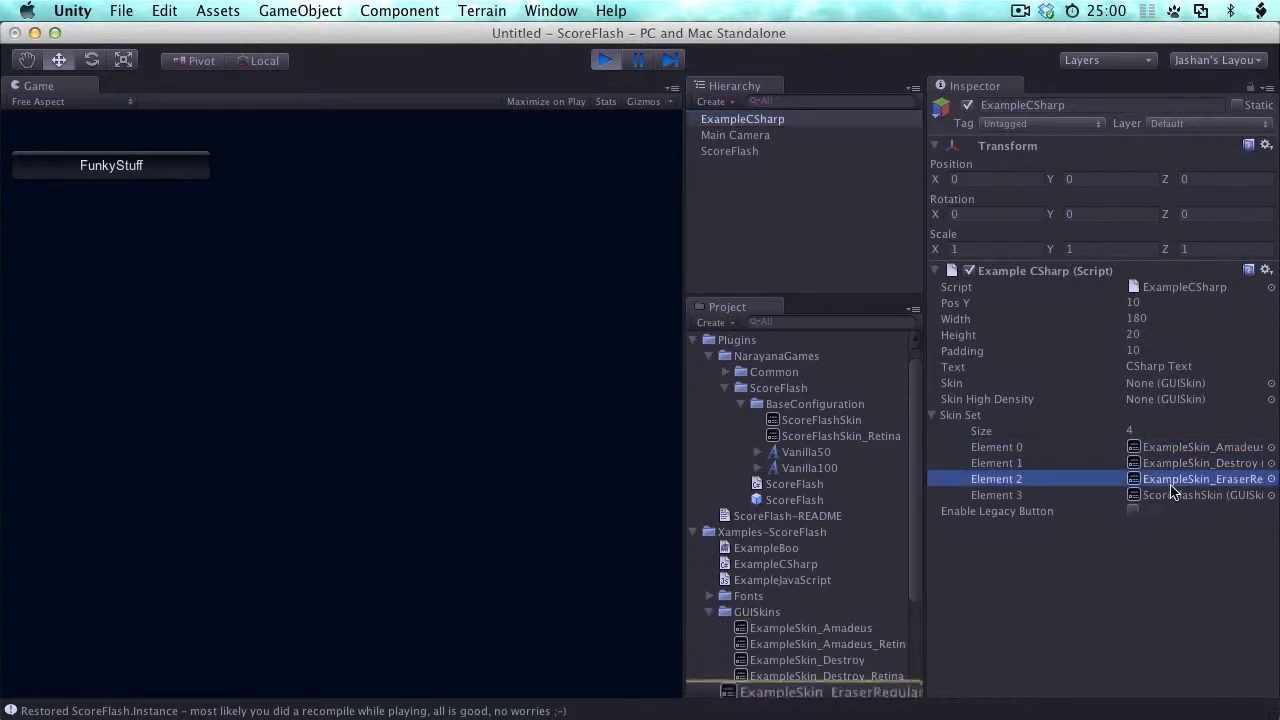
{"action": "left_click", "coordinate": [1173, 496]}
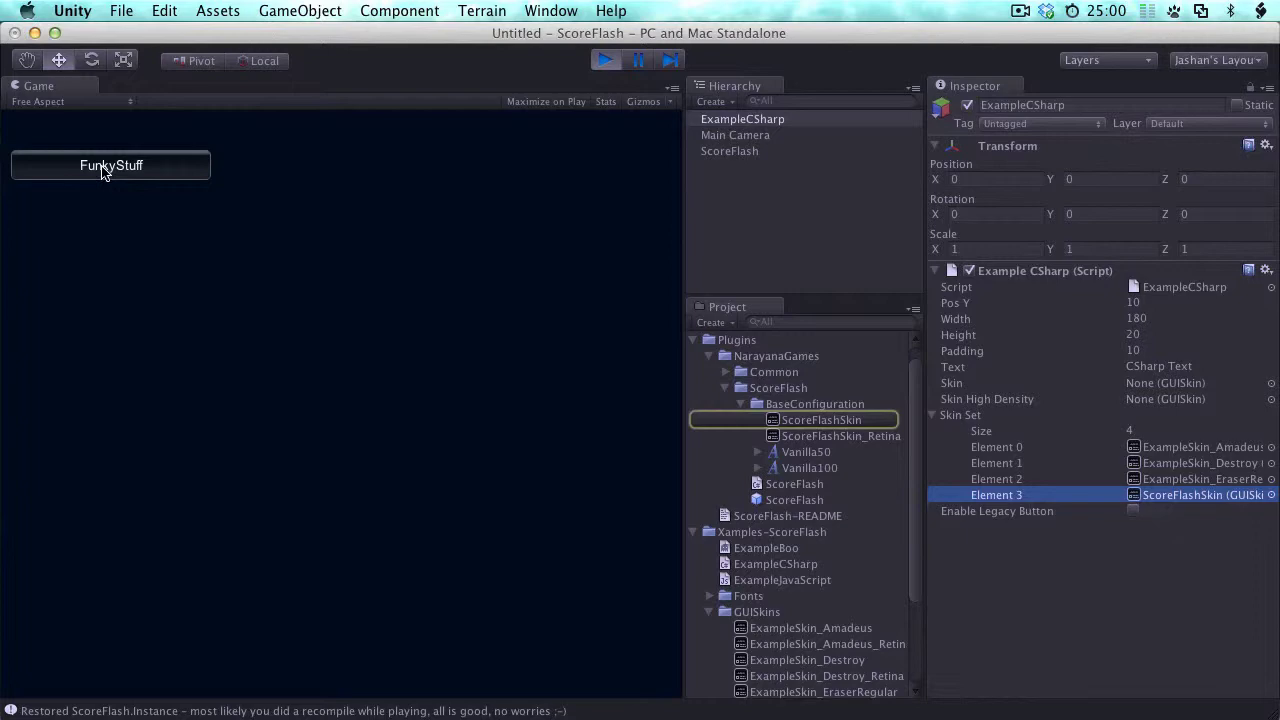
{"action": "left_click", "coordinate": [105, 166]}
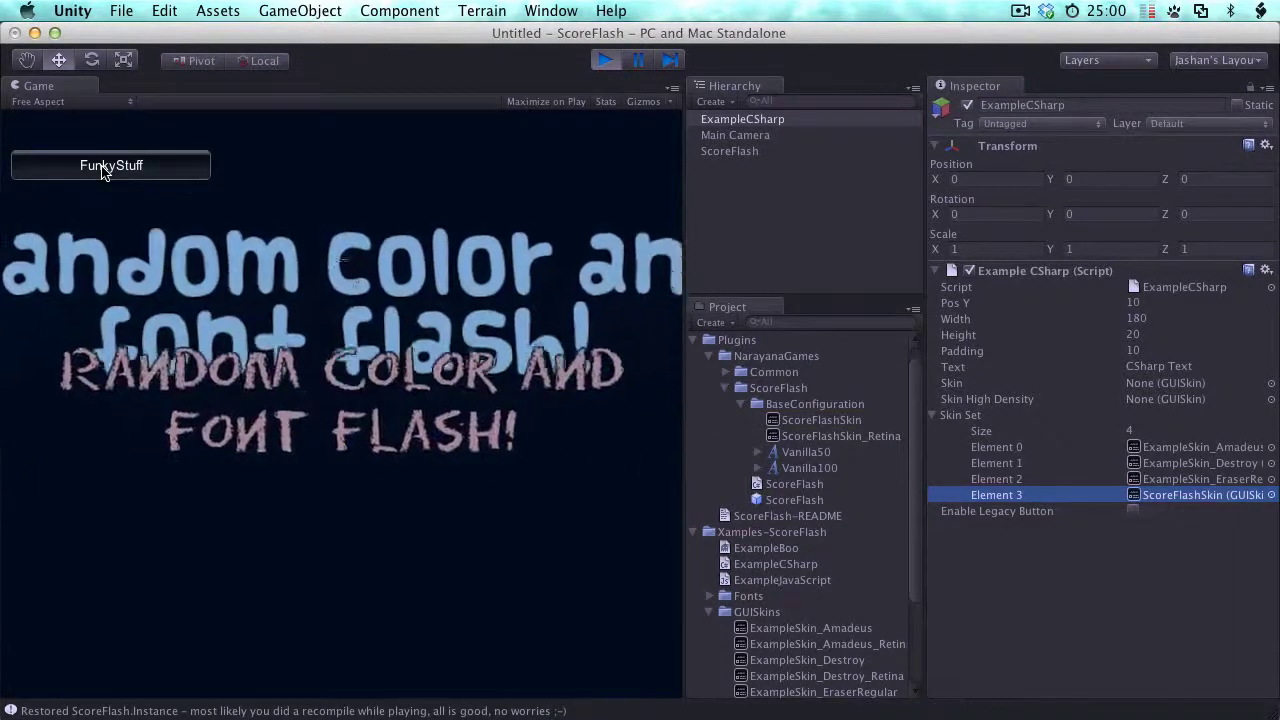
{"action": "left_click", "coordinate": [104, 168]}
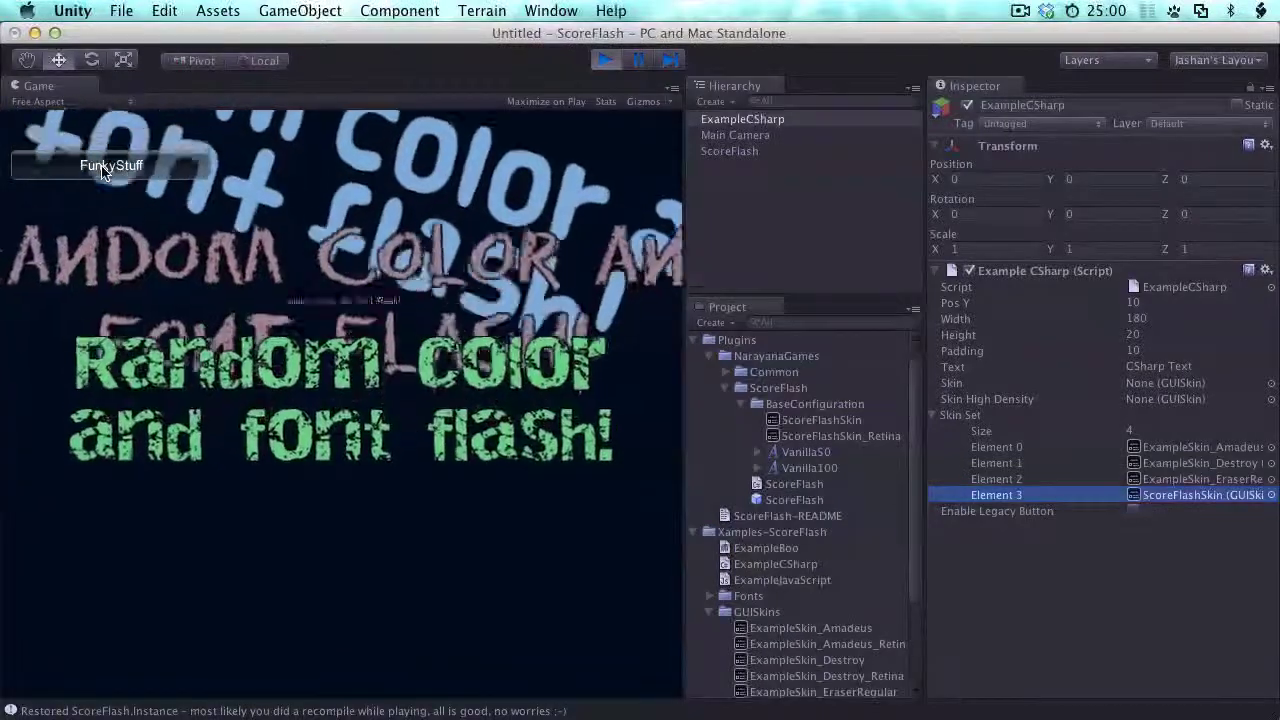
{"action": "left_click", "coordinate": [104, 168]}
{"action": "left_click", "coordinate": [104, 168]}
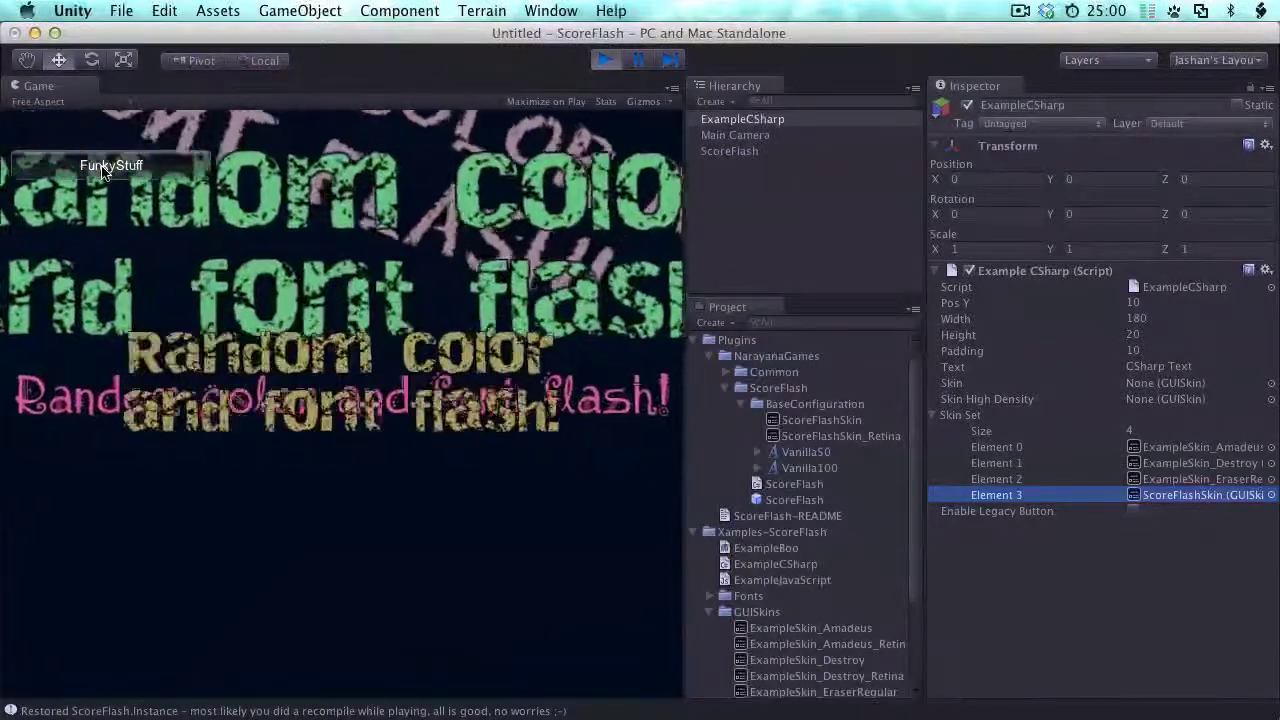
{"action": "left_click", "coordinate": [104, 168]}
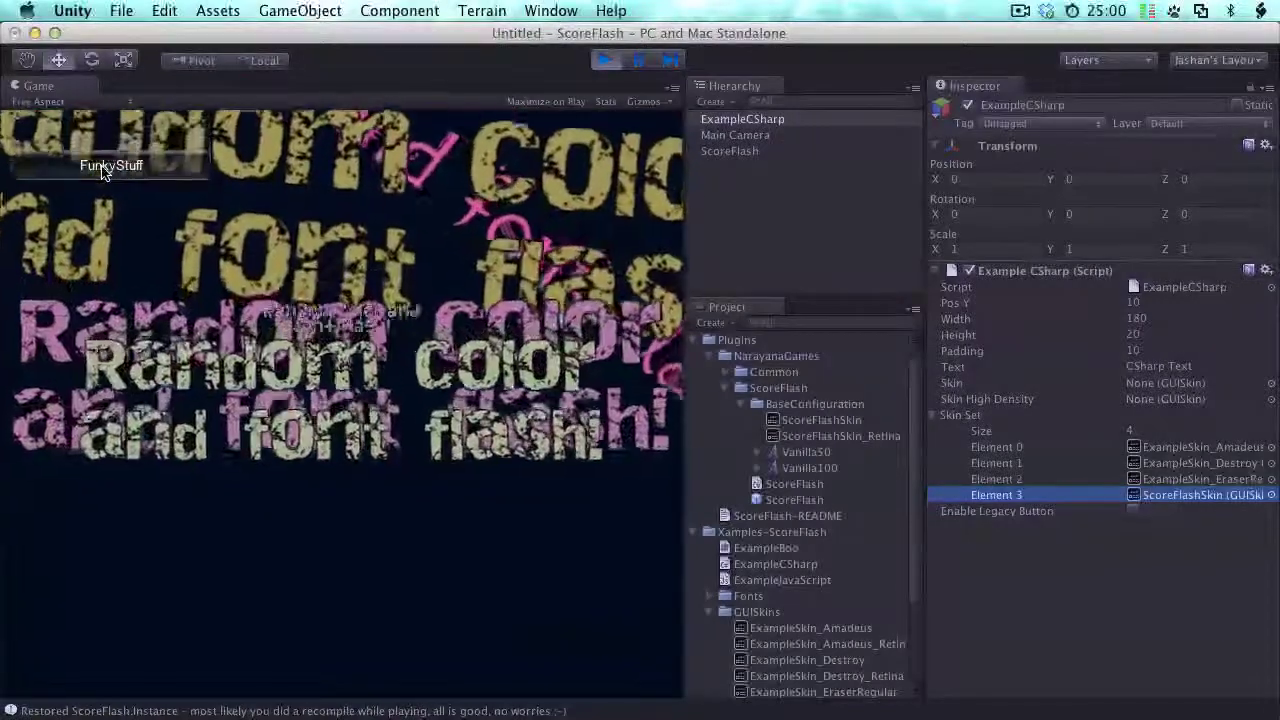
{"action": "left_click", "coordinate": [104, 168]}
{"action": "left_click", "coordinate": [104, 168]}
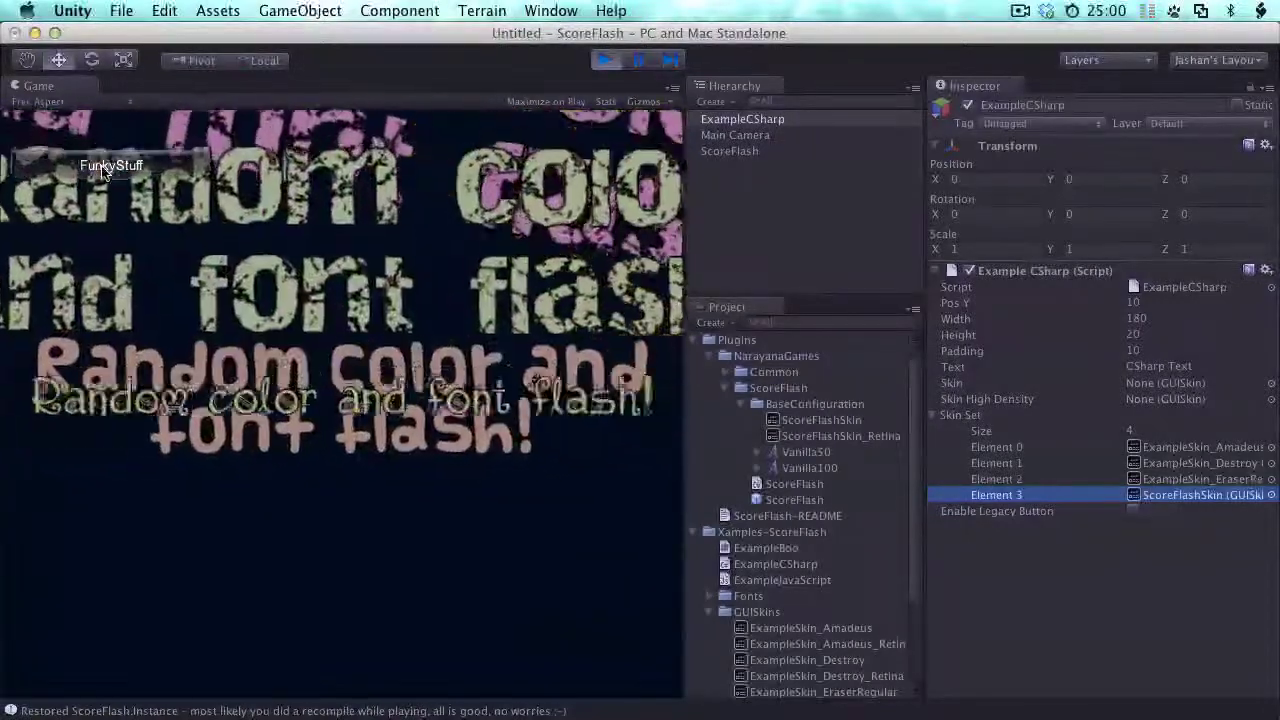
{"action": "left_click", "coordinate": [104, 168]}
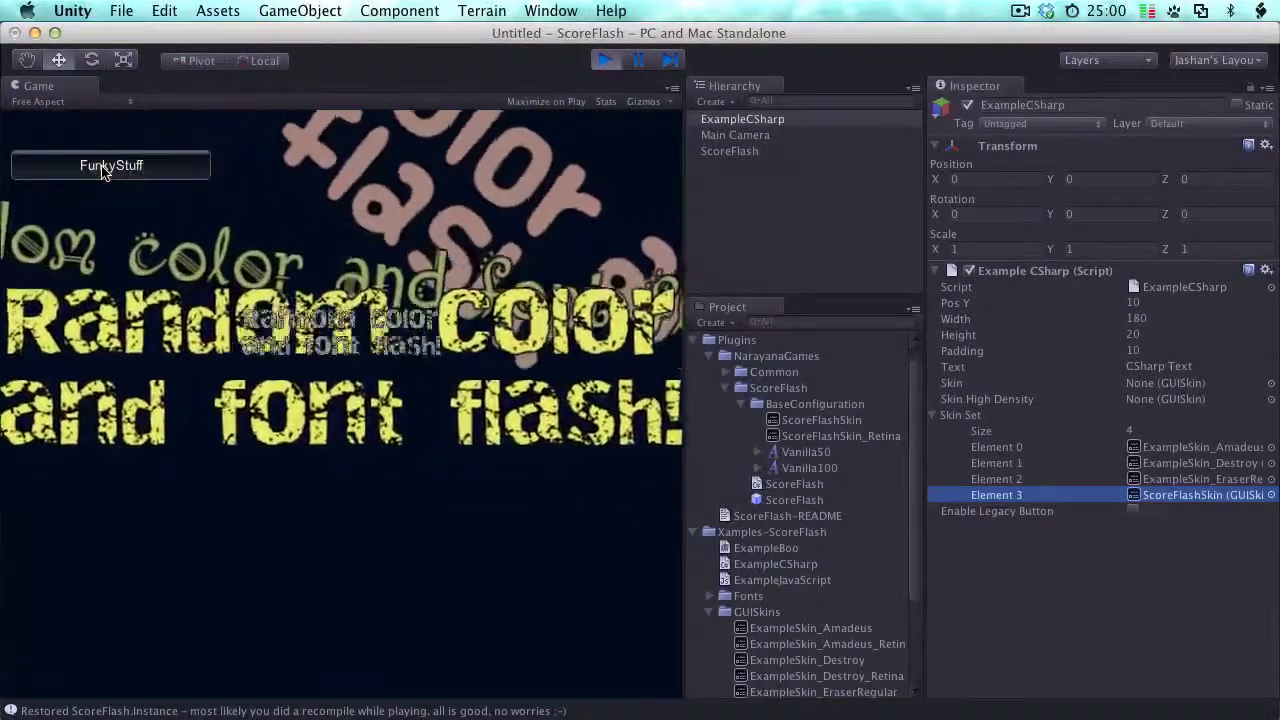
{"action": "left_click", "coordinate": [104, 168]}
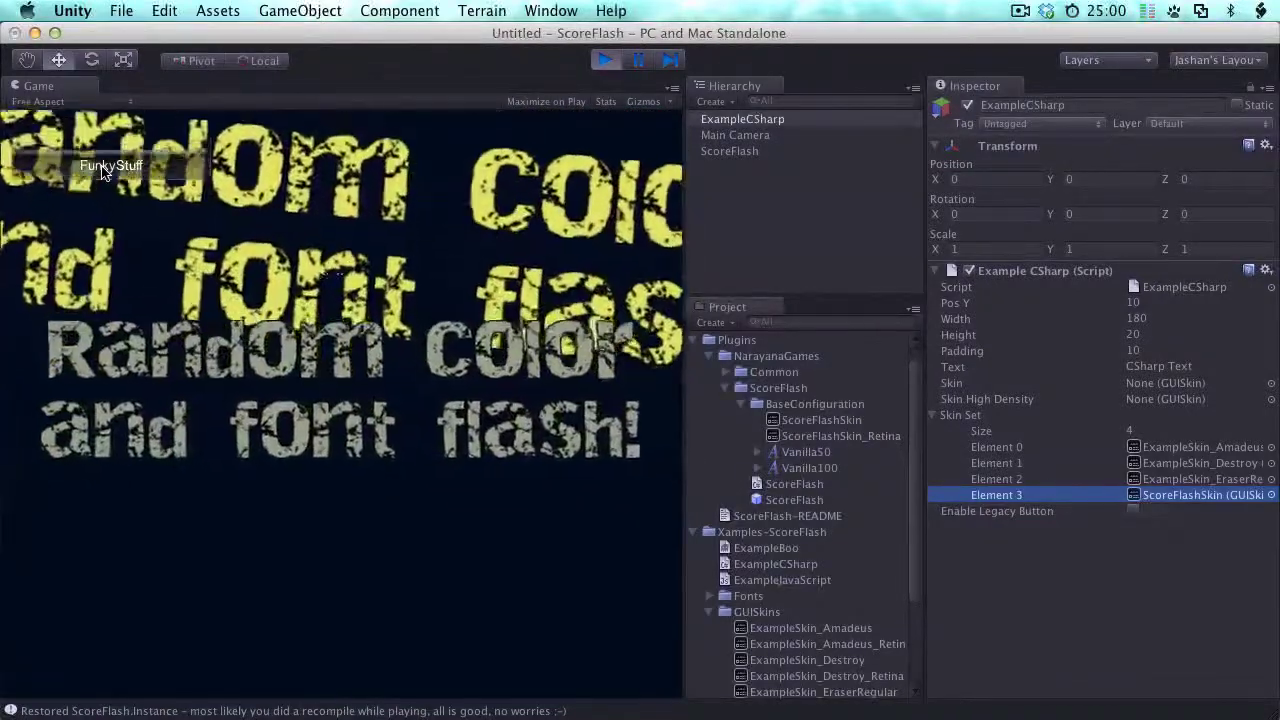
{"action": "left_click", "coordinate": [104, 168]}
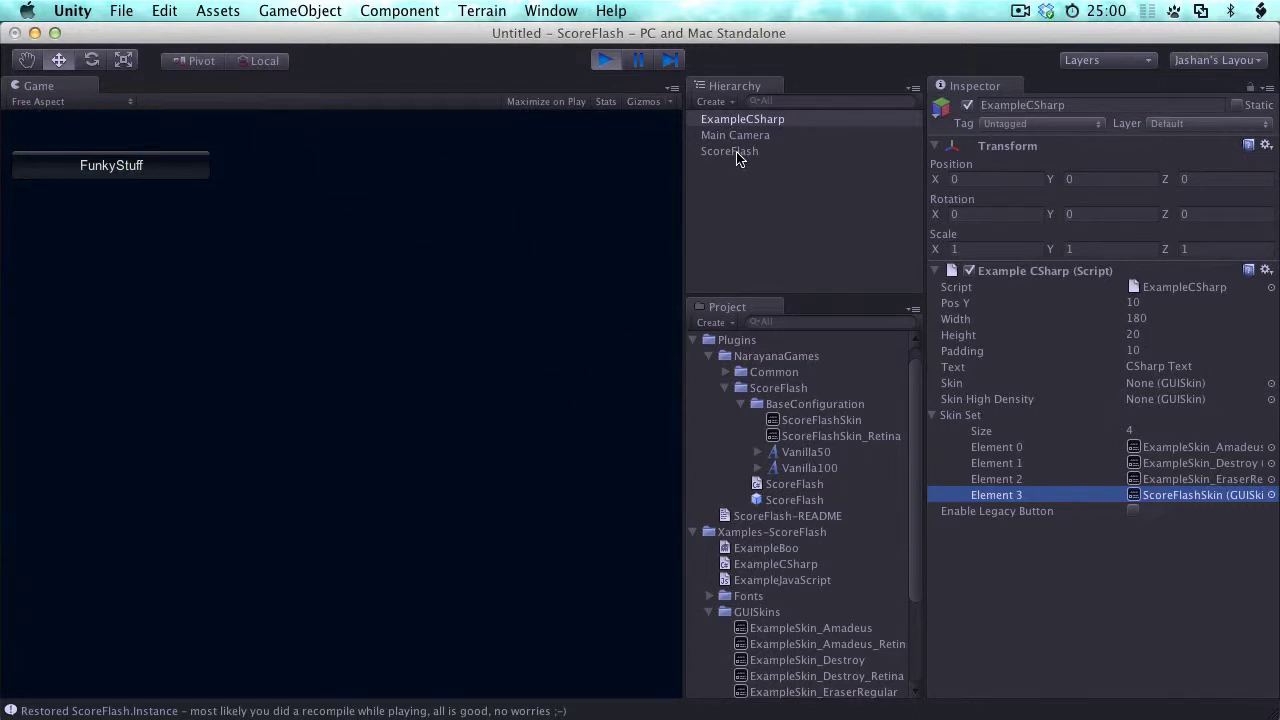
Step: Check ScoreFlash's Color Selection Mode dropdown, leaving it at UseColorFromSkin
{"action": "left_click", "coordinate": [736, 158]}
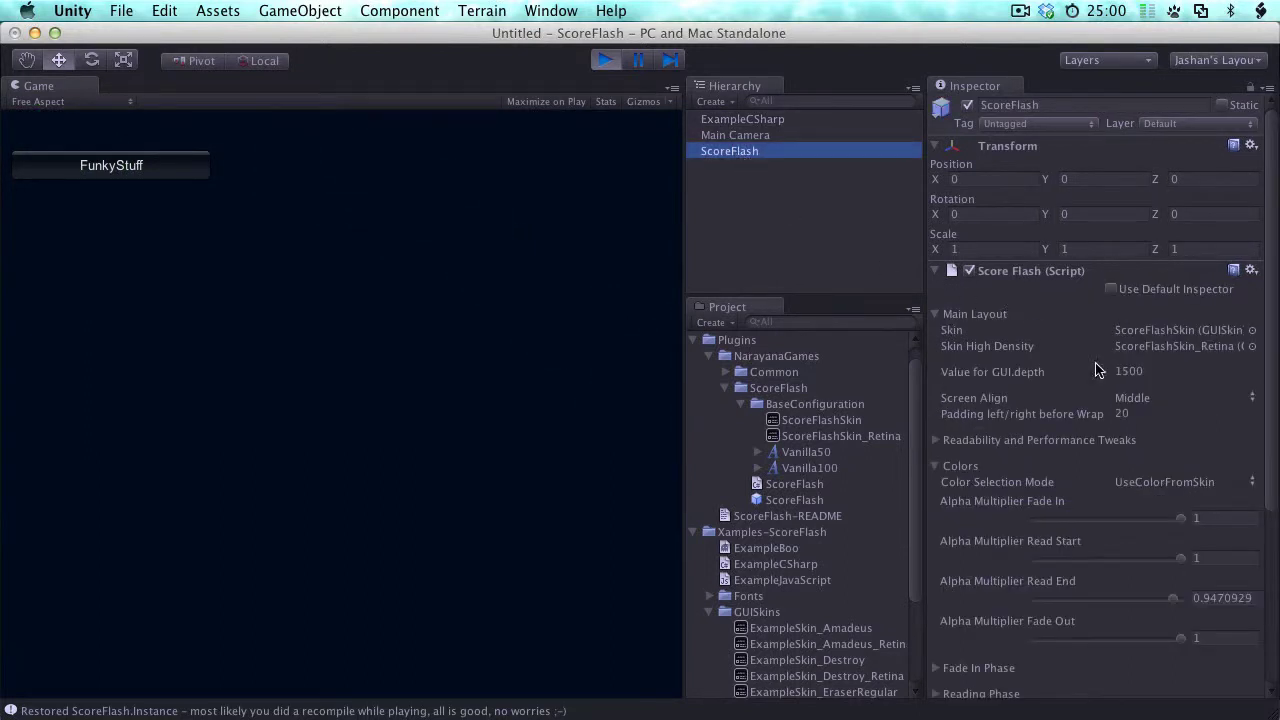
{"action": "left_click_drag", "start_coordinate": [1268, 388], "coordinate": [1082, 422]}
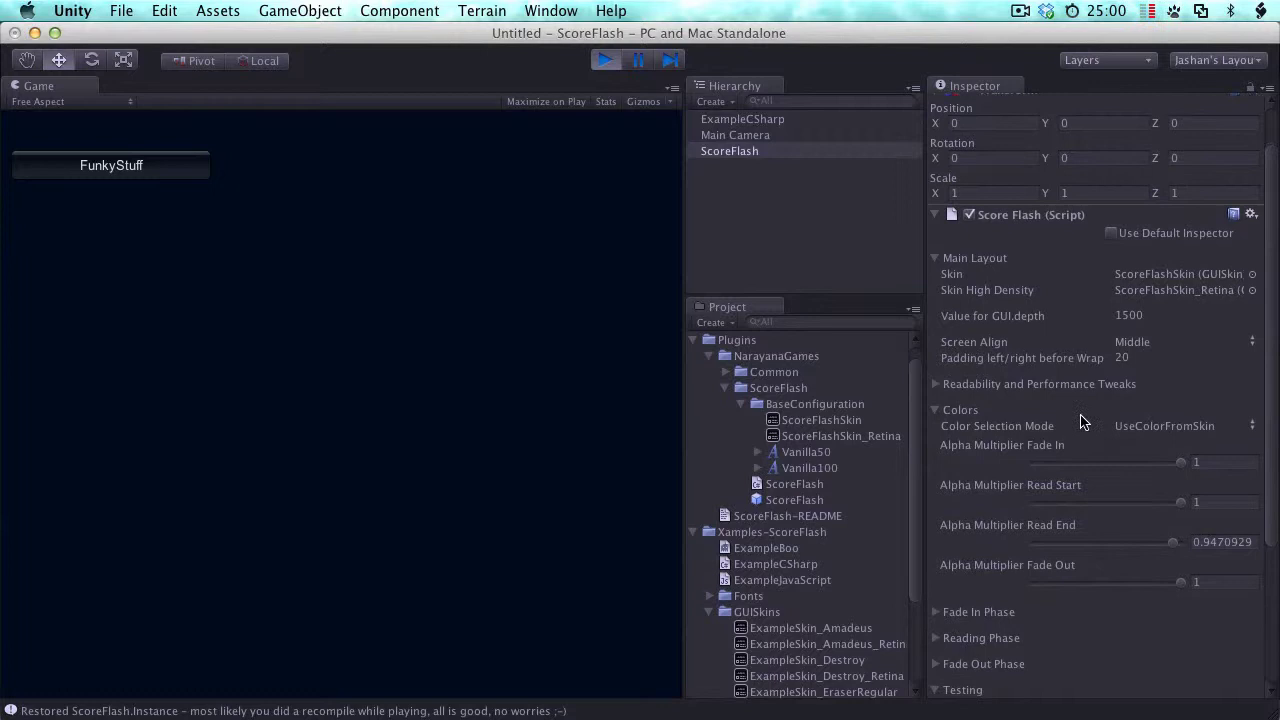
{"action": "left_click", "coordinate": [1030, 434]}
{"action": "left_click", "coordinate": [1187, 429]}
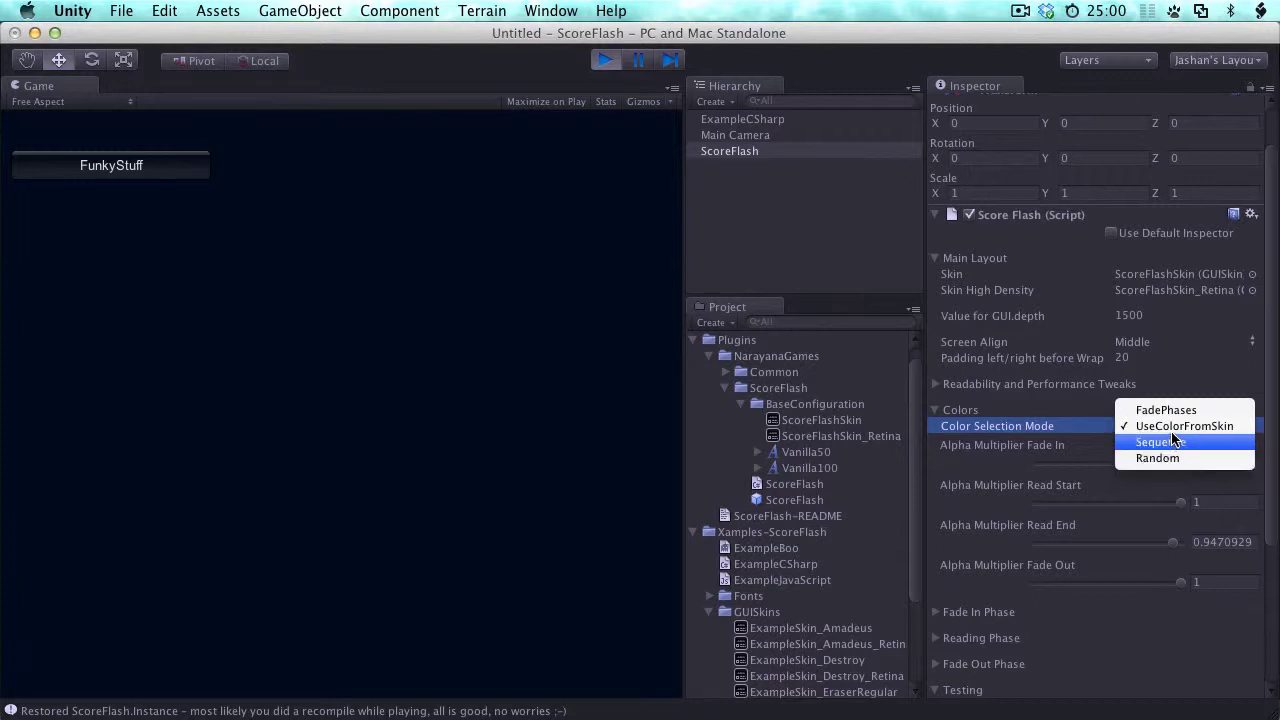
{"action": "left_click", "coordinate": [1045, 432]}
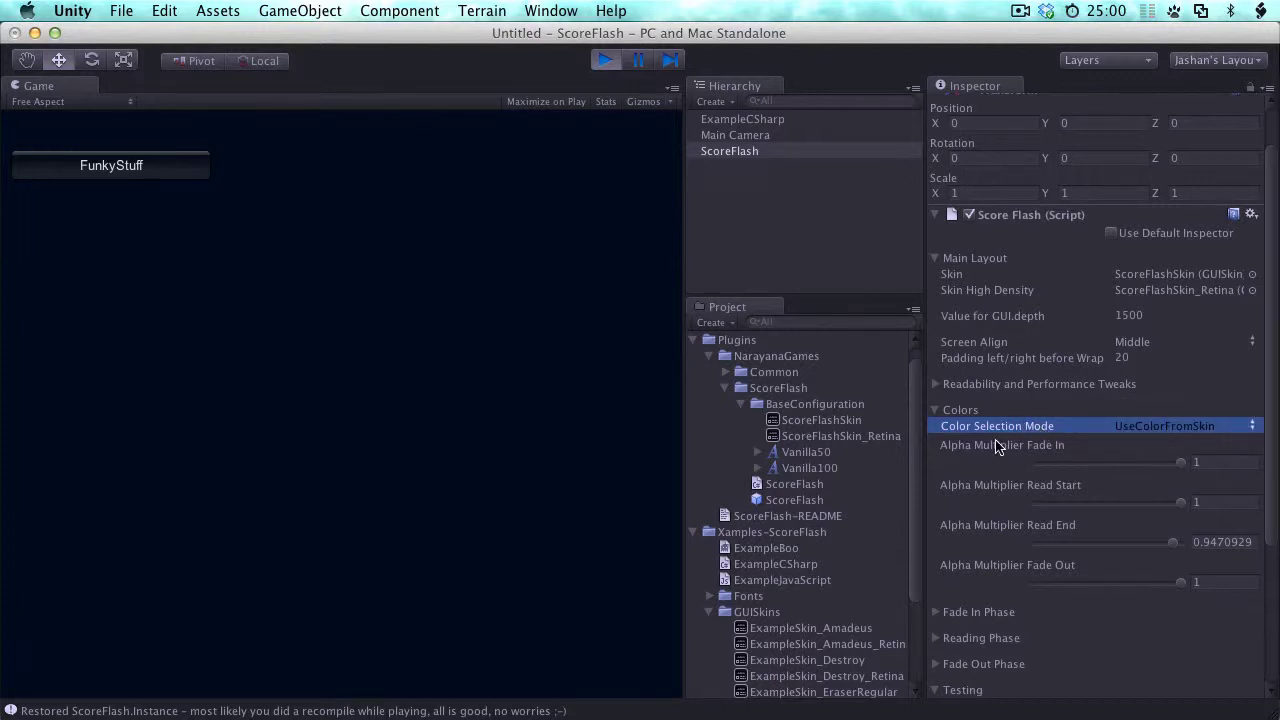